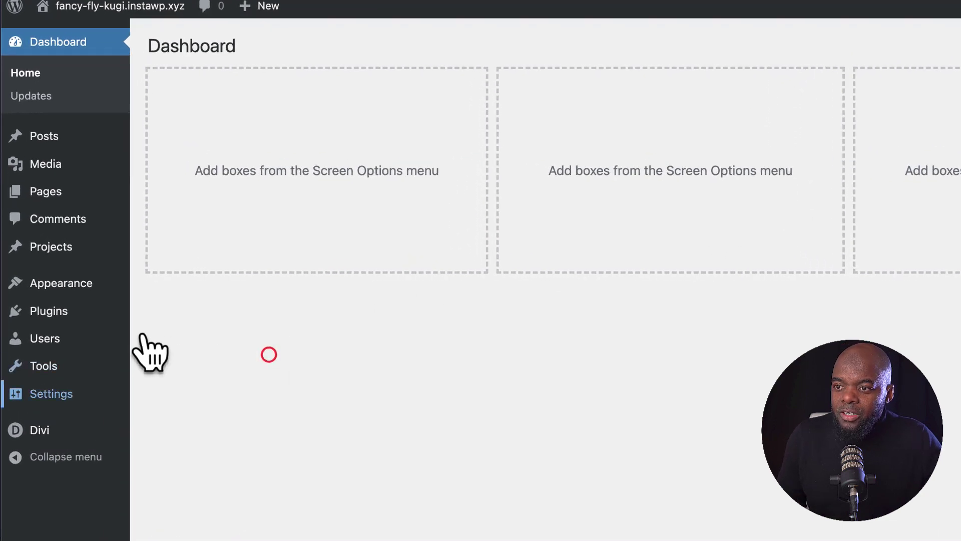
Search the plugin directory for 'fluentcrm', then install and activate the FluentCRM plugin
mouse_move(71, 337)
click(184, 335)
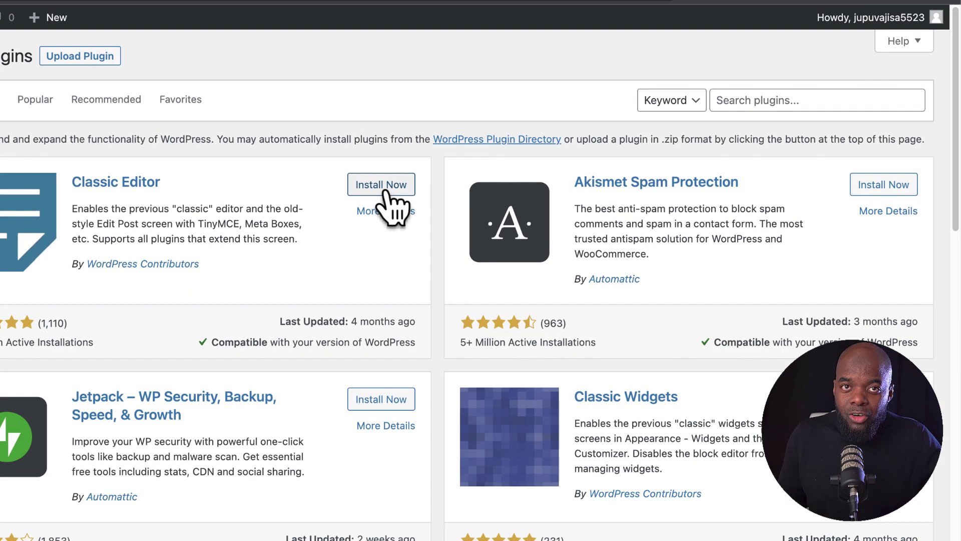
click(746, 98)
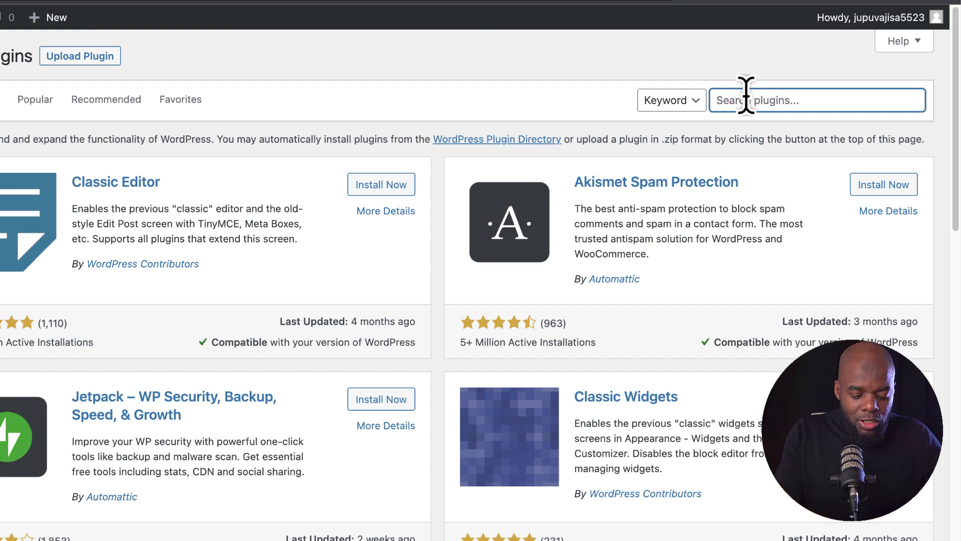
text(fluentcrm)
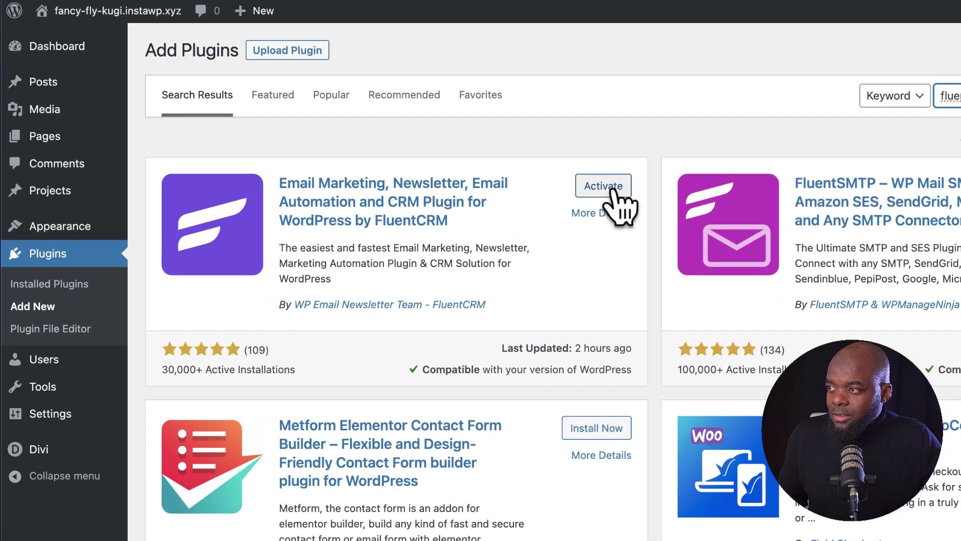
click(604, 186)
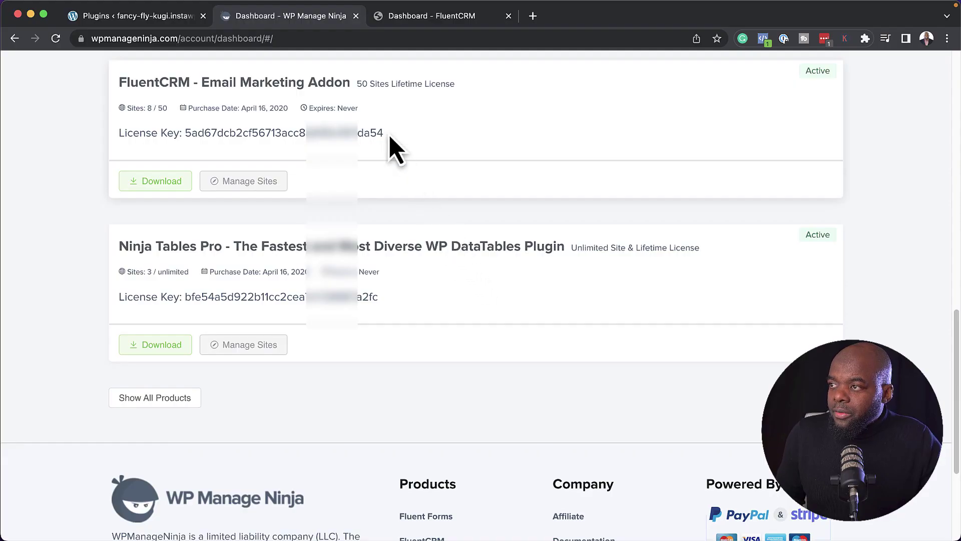
Copy the FluentCRM license key, download the Email Marketing Addon zip, and return to Plugins
drag(386, 131, 183, 132)
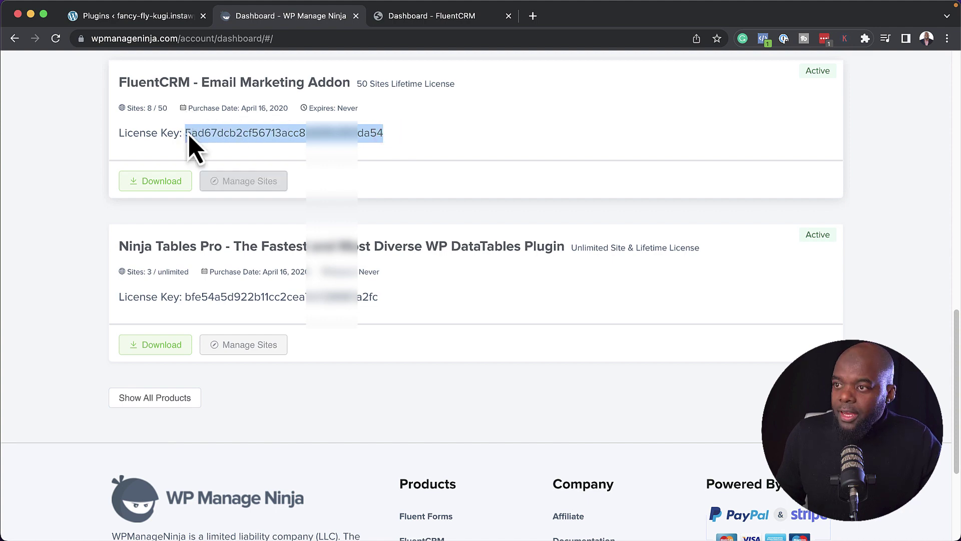
click(163, 182)
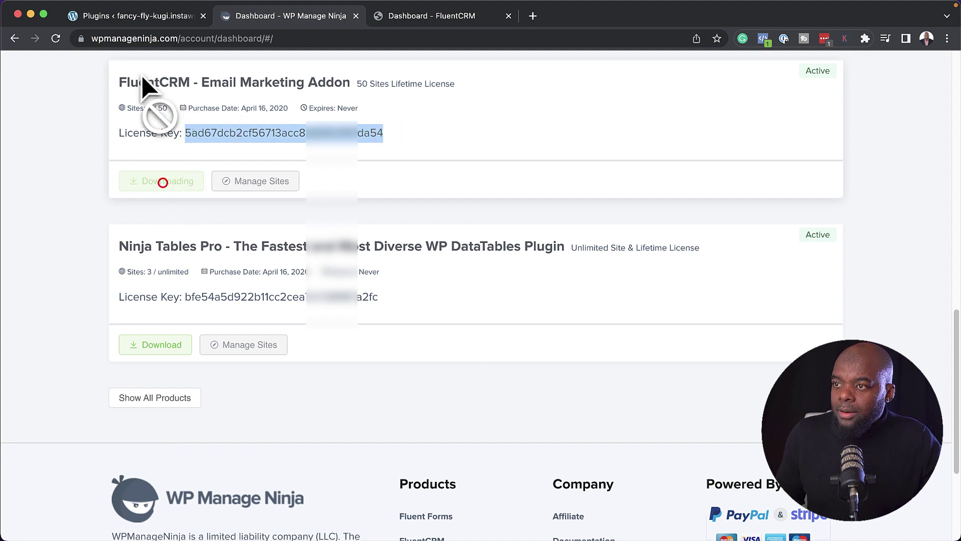
click(130, 17)
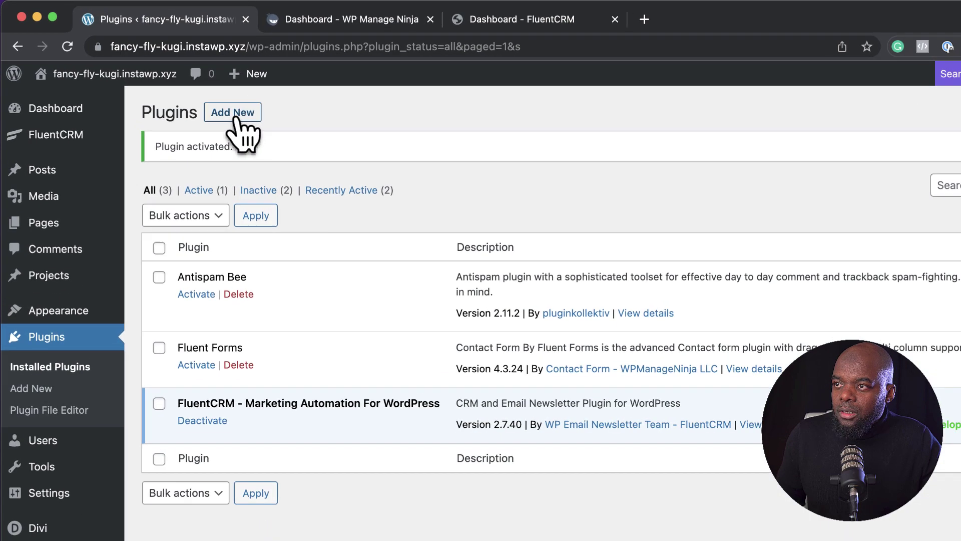
Upload fluentcampaign-pro-2.7.40.zip as a new plugin, then install and activate it
click(193, 93)
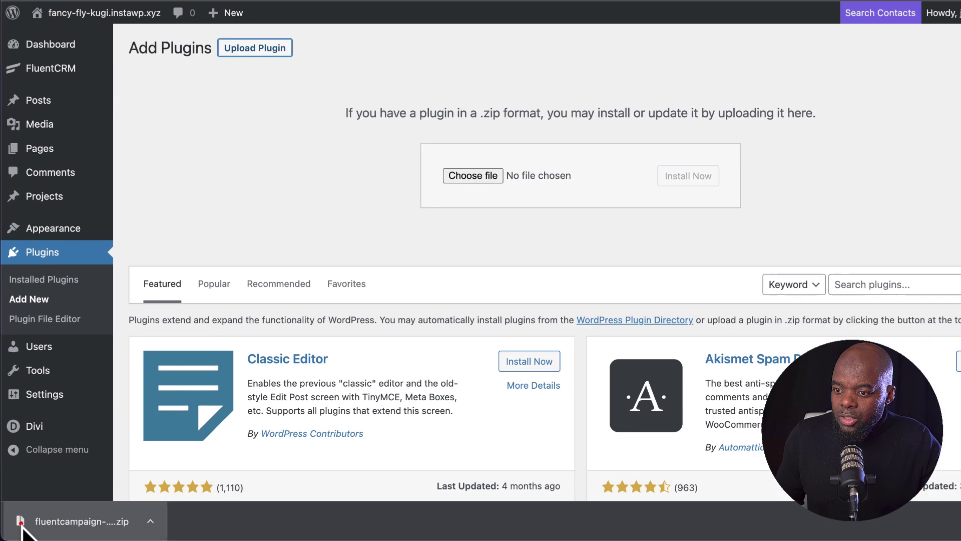
drag(23, 528, 543, 190)
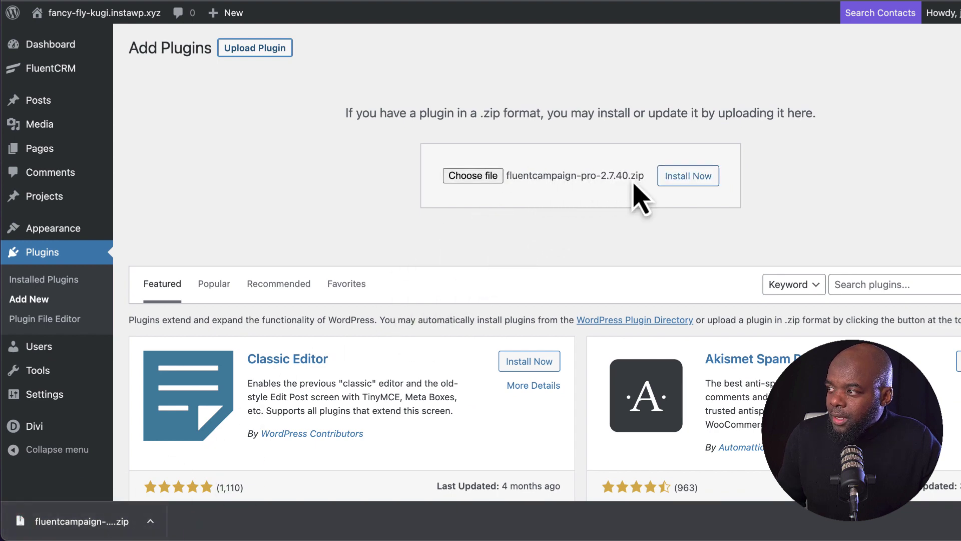
click(698, 179)
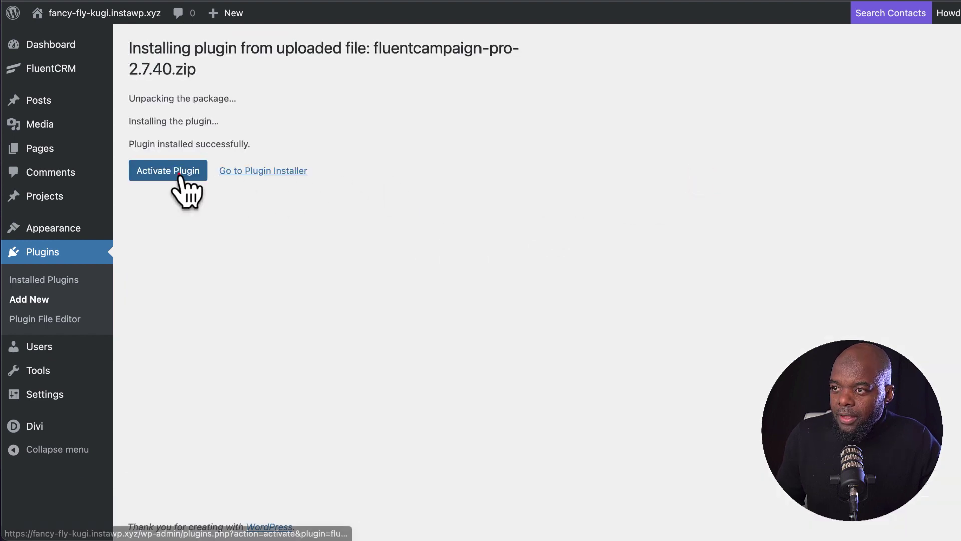
click(179, 173)
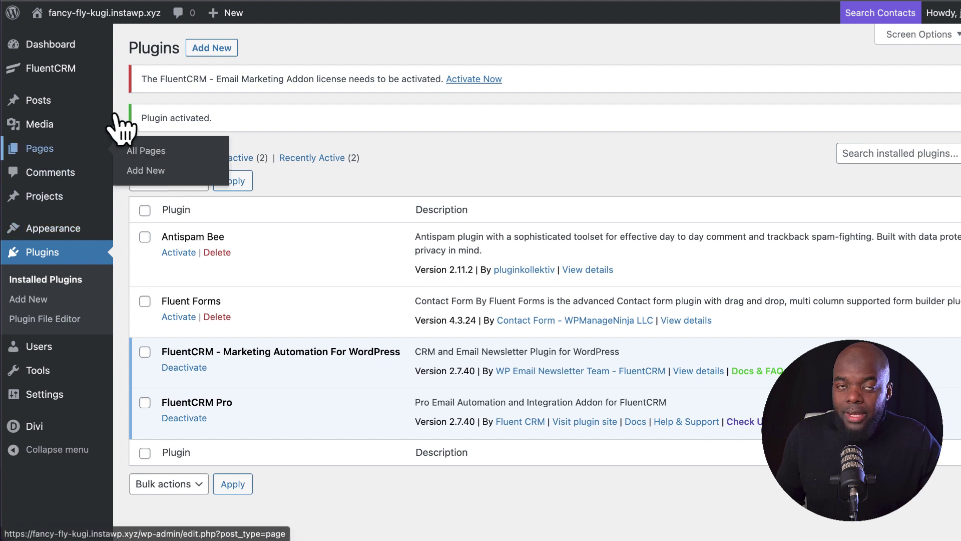
mouse_move(81, 83)
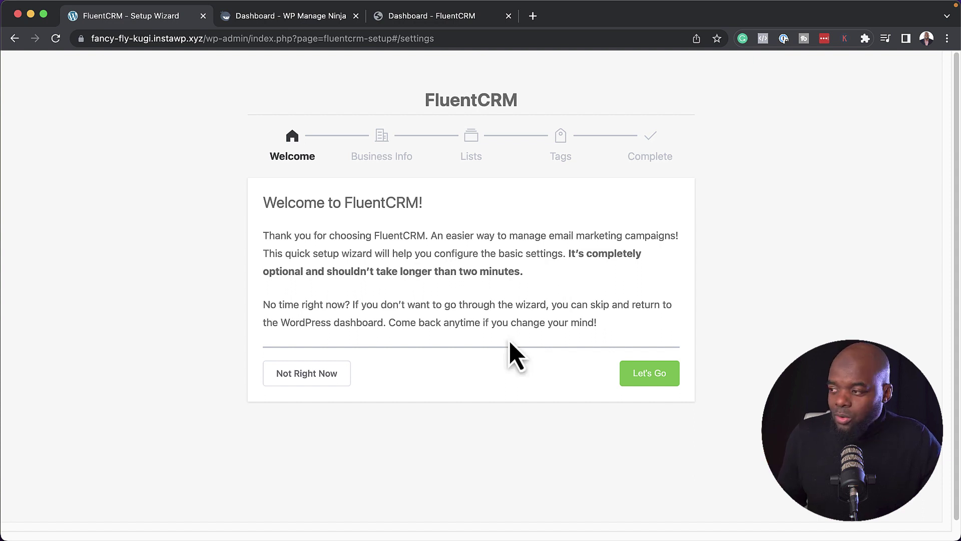
Start the setup wizard, enter business name Maketa, paste the business full address, and continue
click(654, 375)
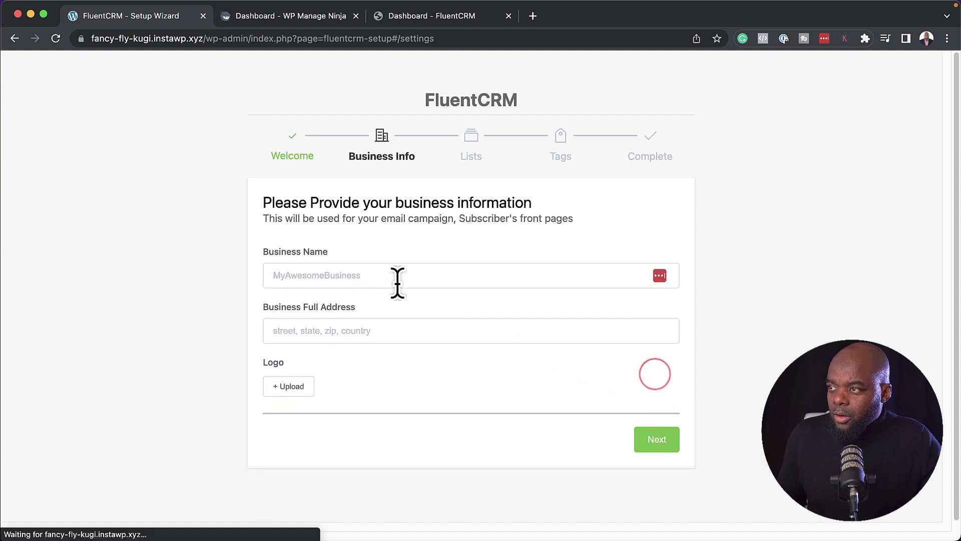
click(380, 275)
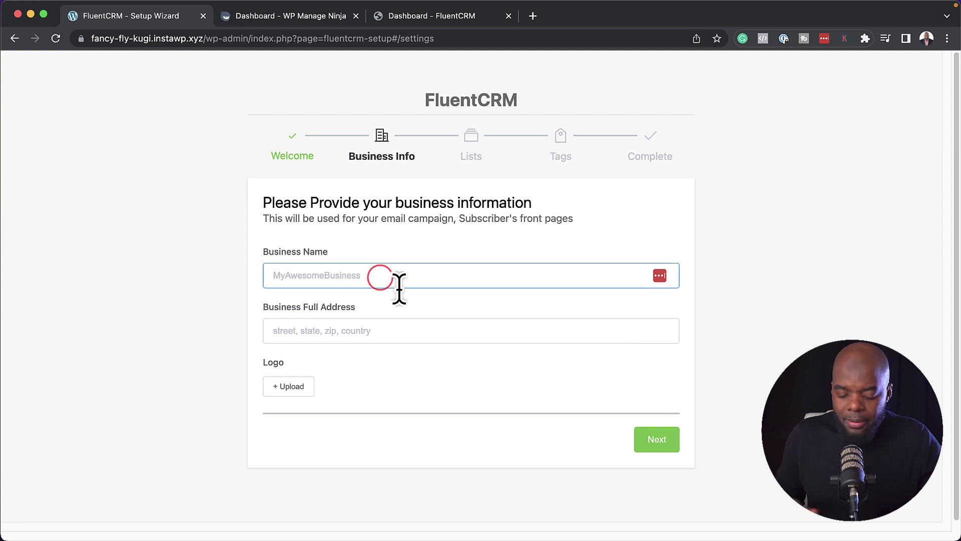
text(Maketa)
click(468, 330)
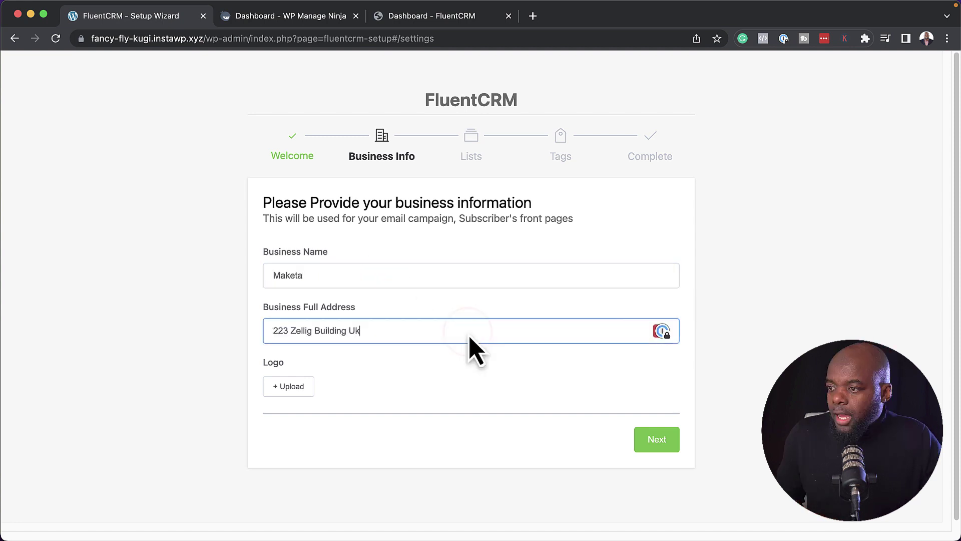
click(666, 439)
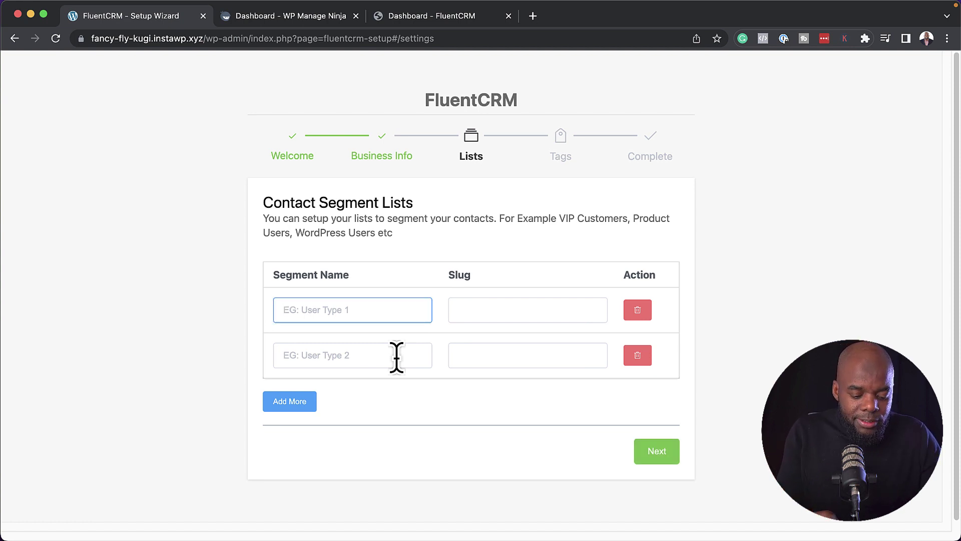
Name the two contact lists Subscribers and Contacts and save them
text(bscribers)
click(397, 357)
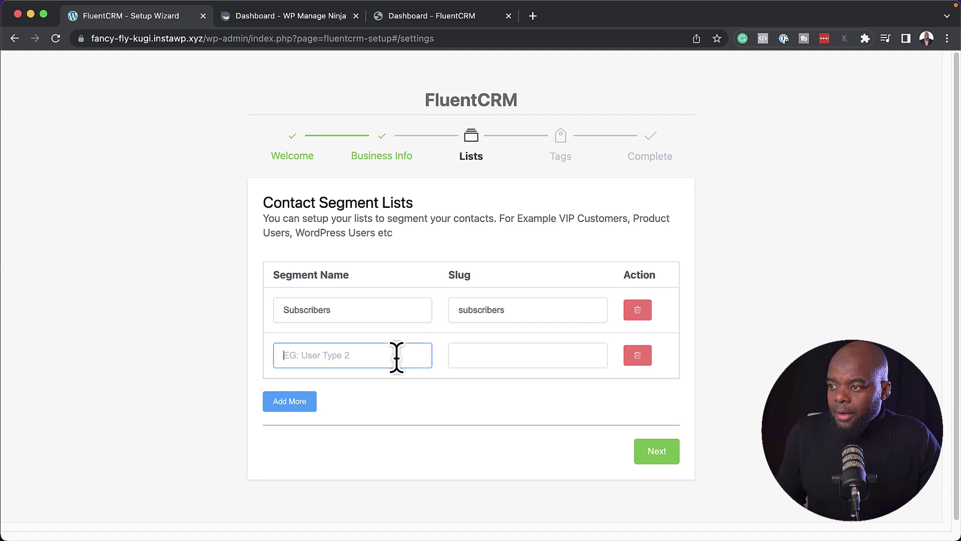
text(Conta)
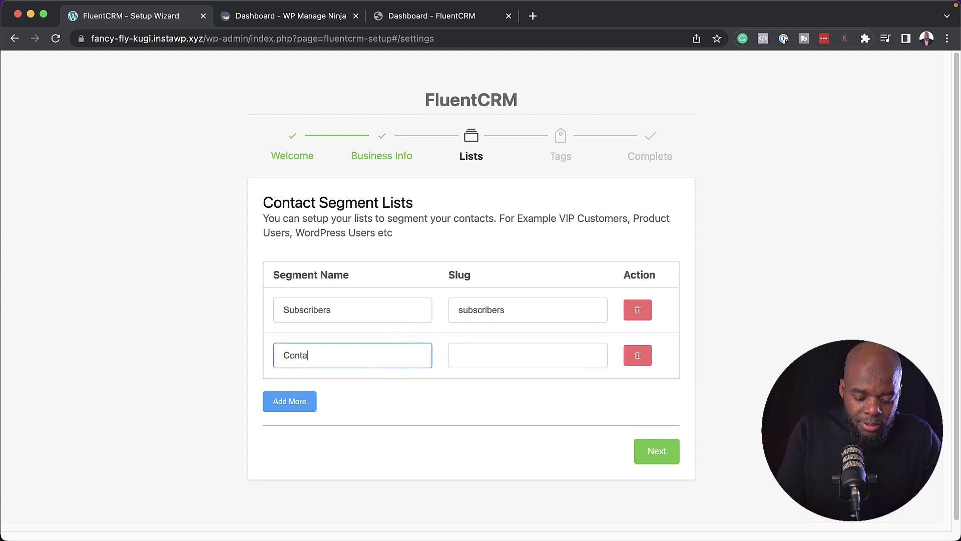
text(cts)
click(658, 453)
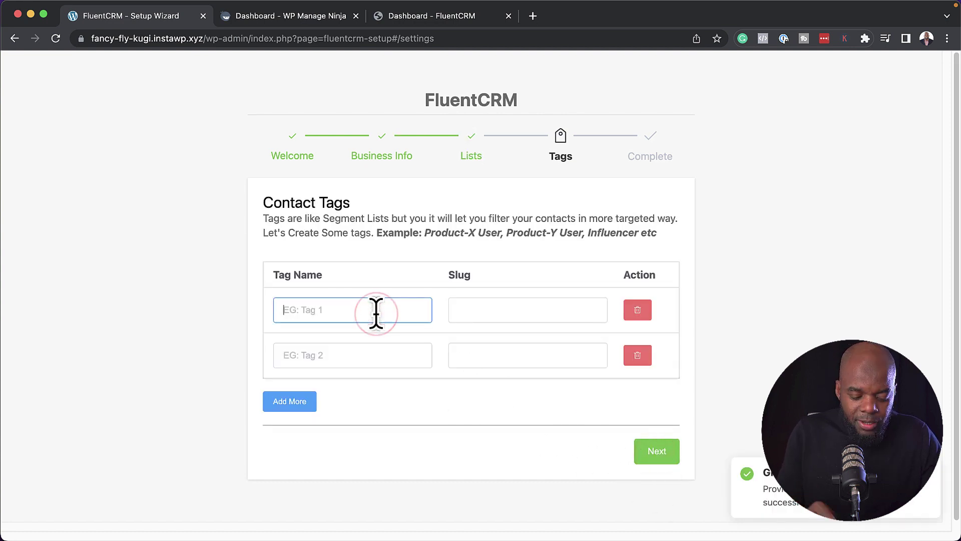
Create the tags Subscribers and Contacts and continue to the final setup step
click(377, 313)
text(Sub)
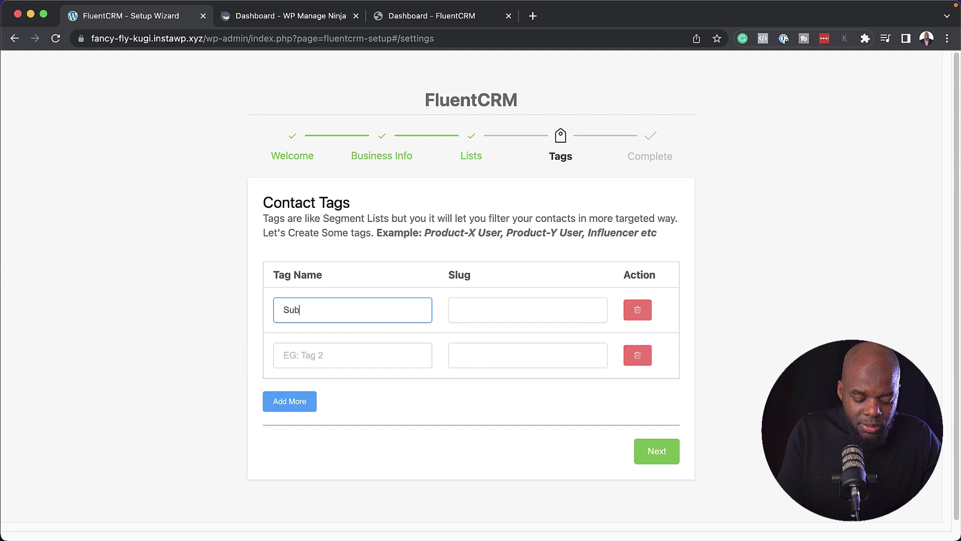
text(scribers)
key(Tab)
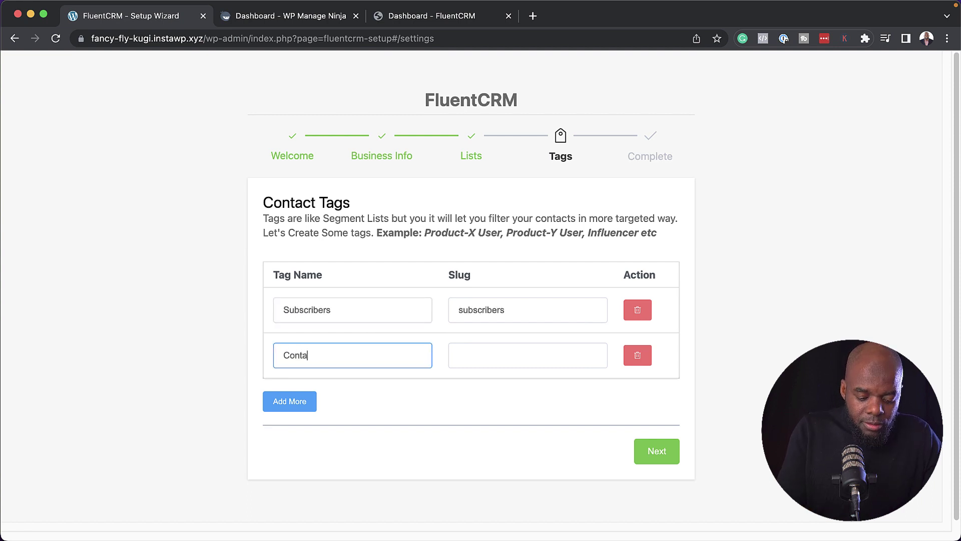
click(383, 330)
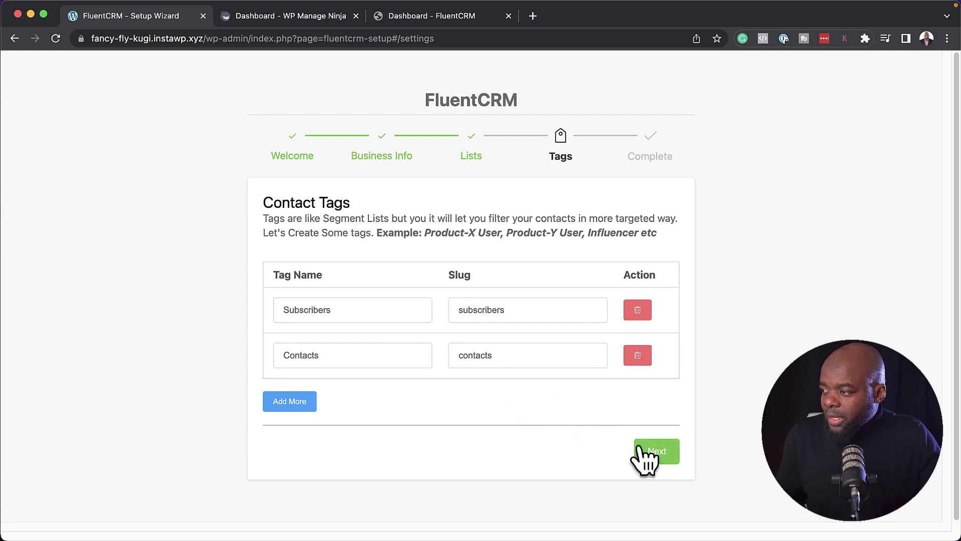
click(659, 455)
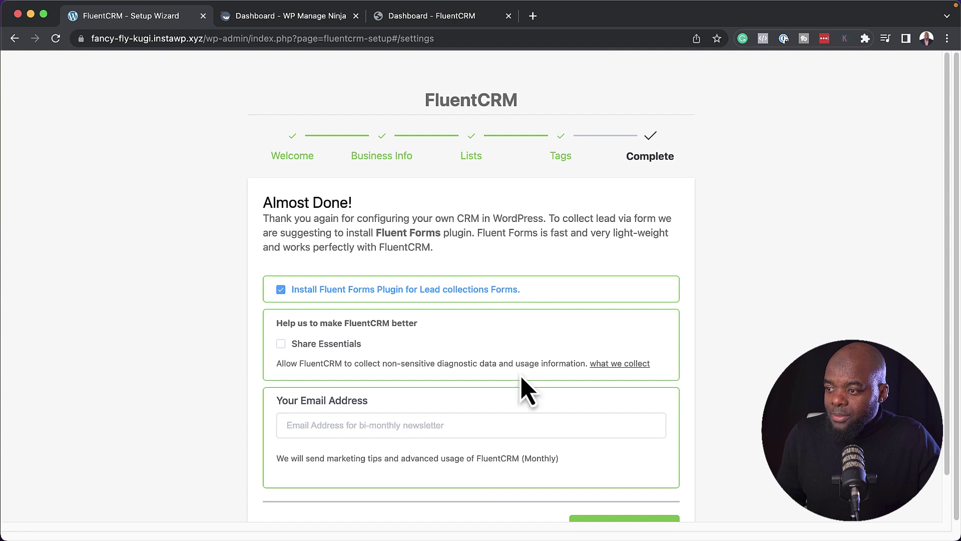
Complete the installation, dismiss the usage-tracking prompt, and go to the CRM dashboard
scroll(522, 388, down, 2)
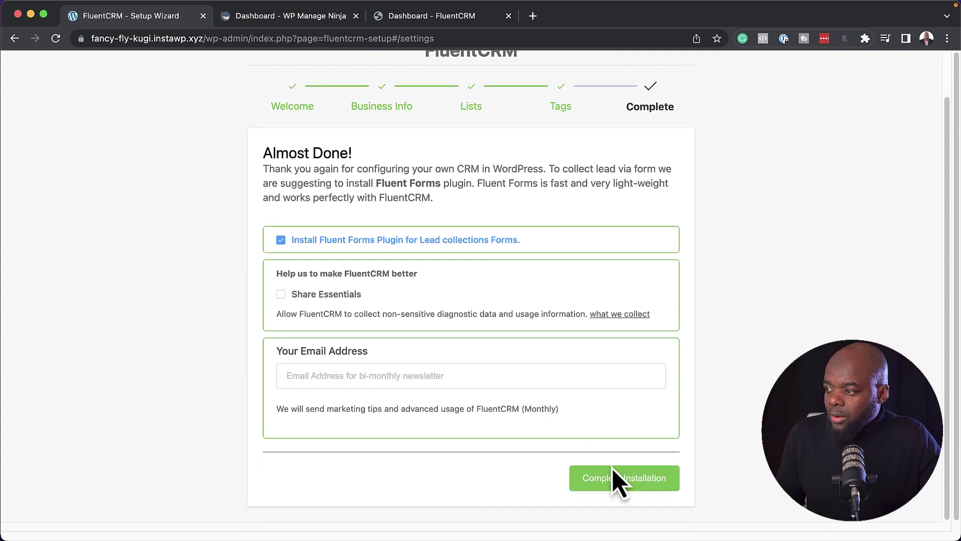
click(629, 482)
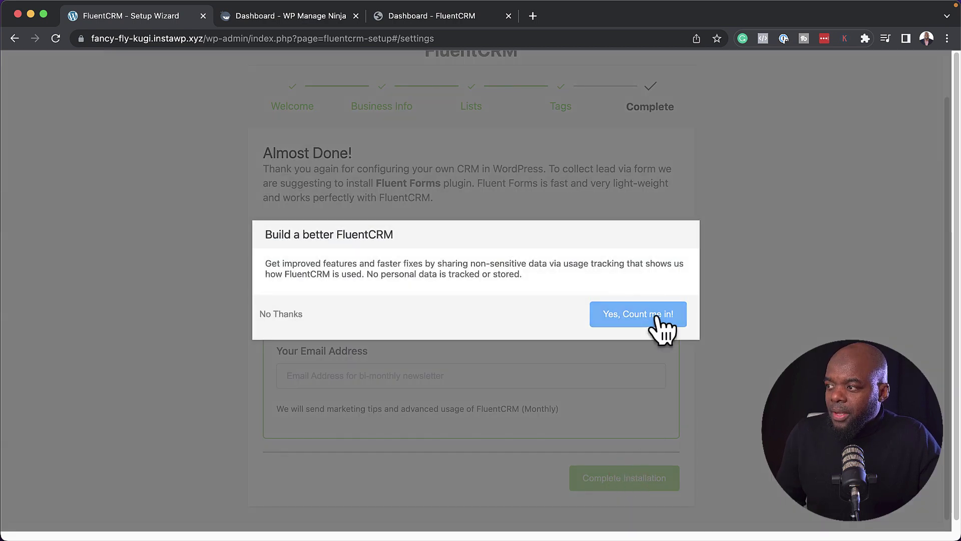
click(290, 314)
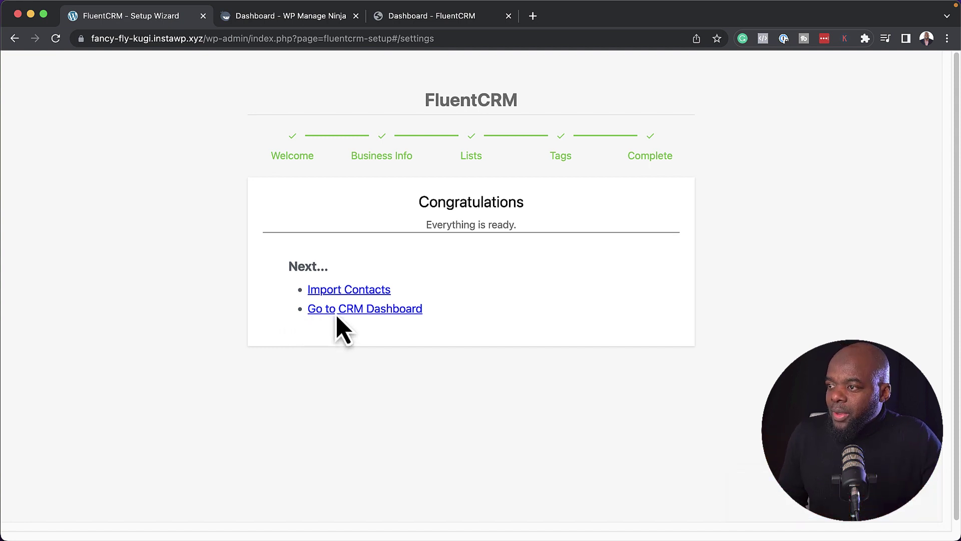
click(390, 309)
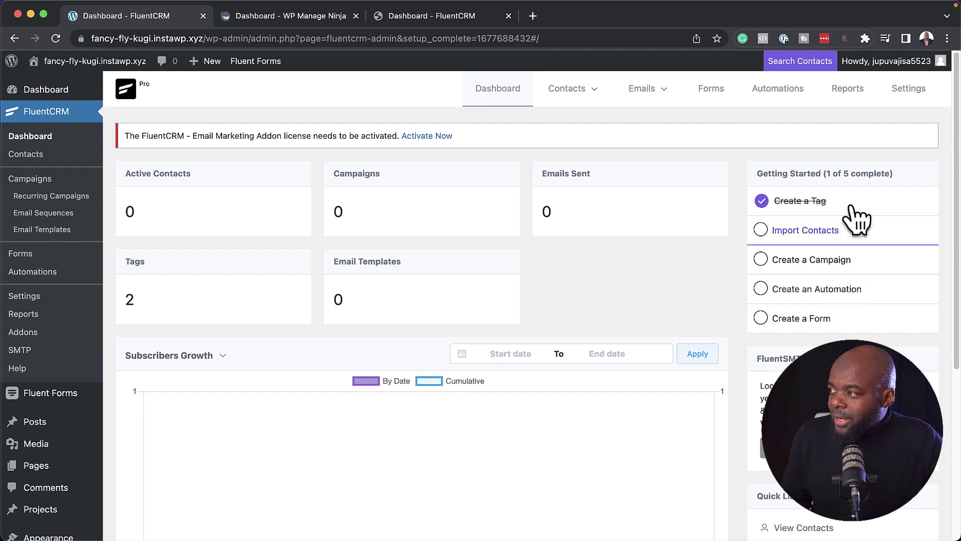
Explore importing contacts from ConvertKit, then go back to the FluentCRM dashboard
click(823, 232)
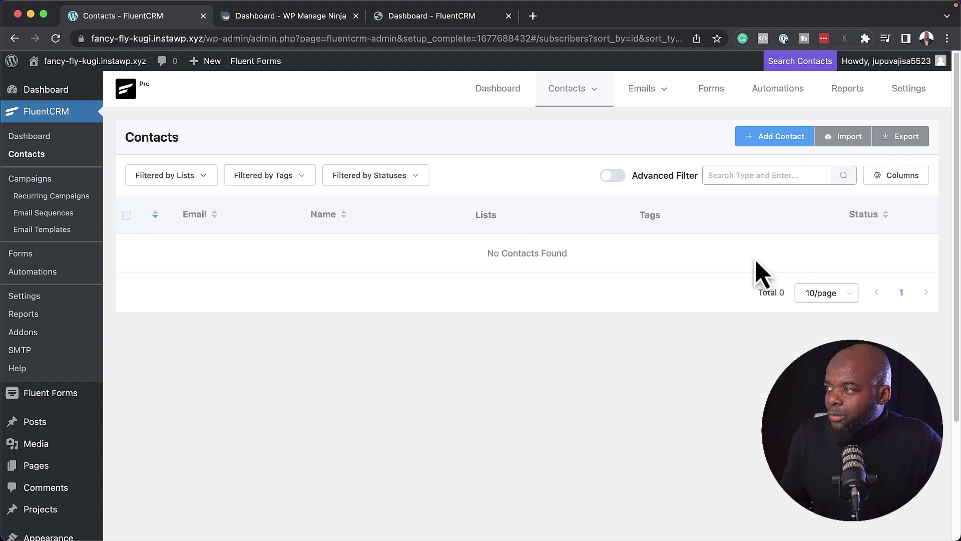
click(849, 146)
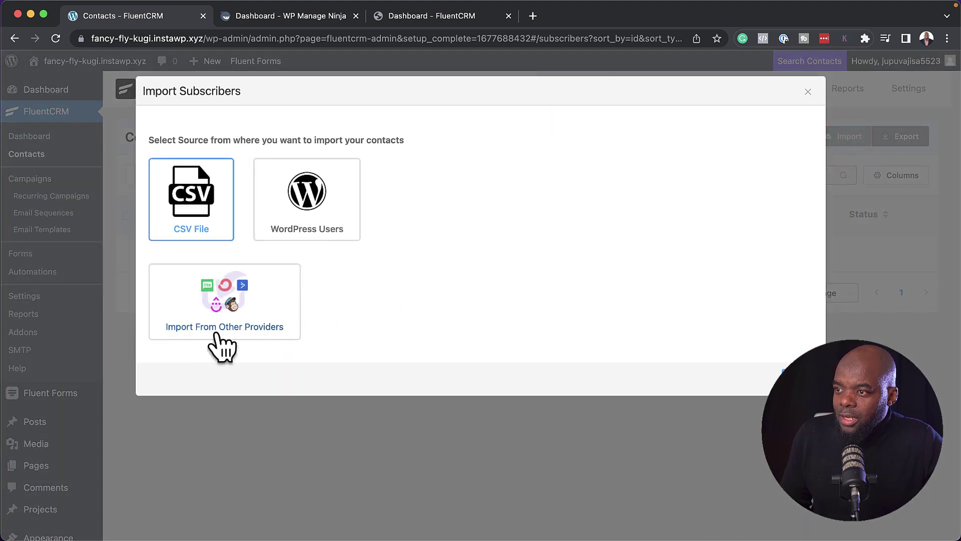
click(274, 327)
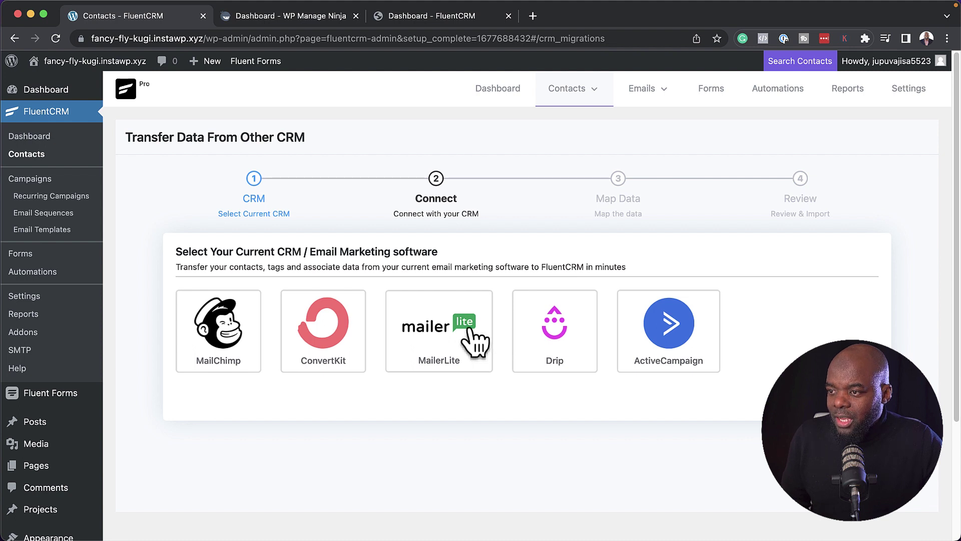
click(354, 342)
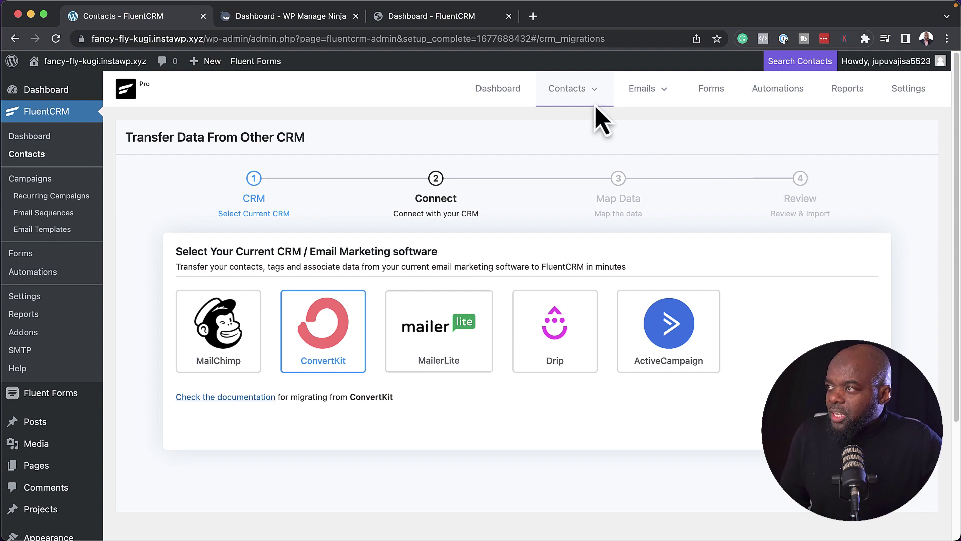
mouse_move(595, 104)
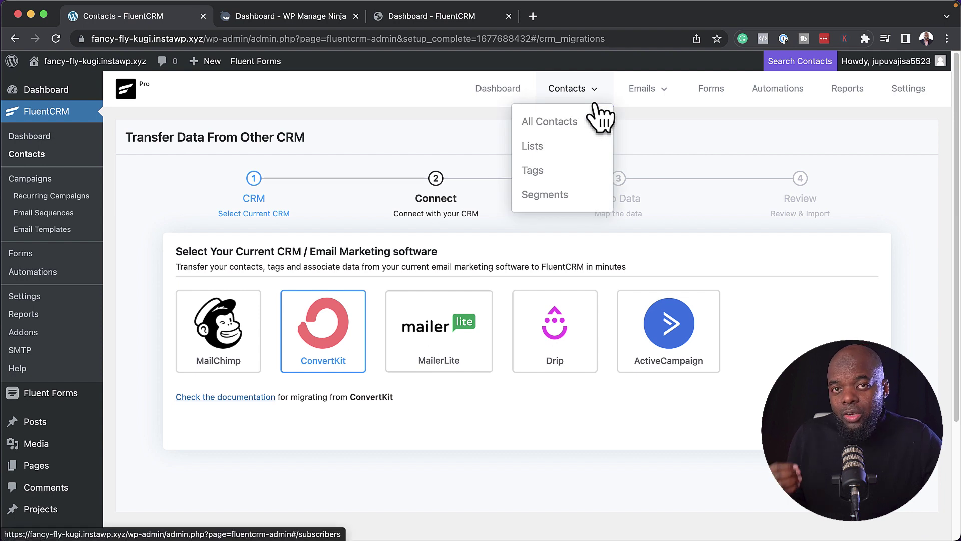
click(598, 120)
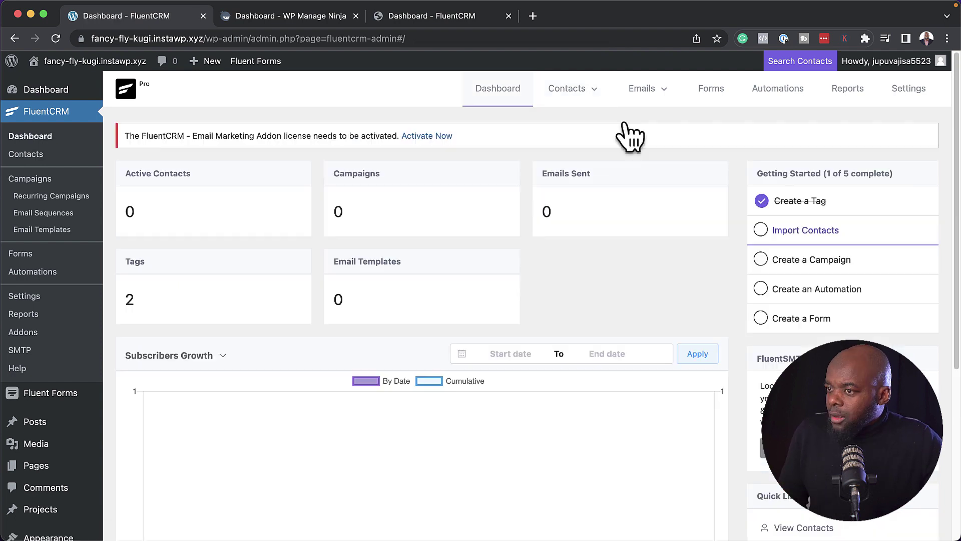
Create the first email campaign from the campaigns page, titled 'Test'
click(837, 260)
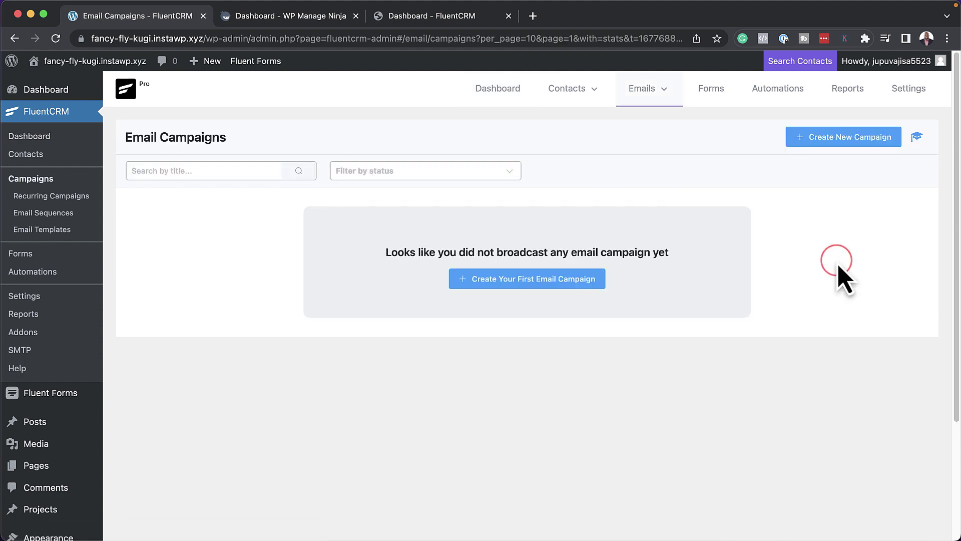
click(536, 281)
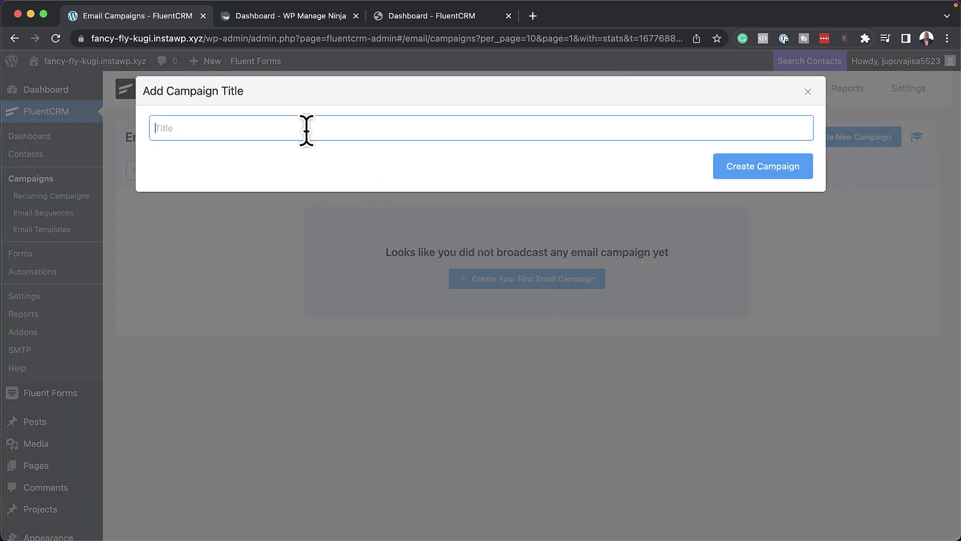
text(Test)
click(757, 170)
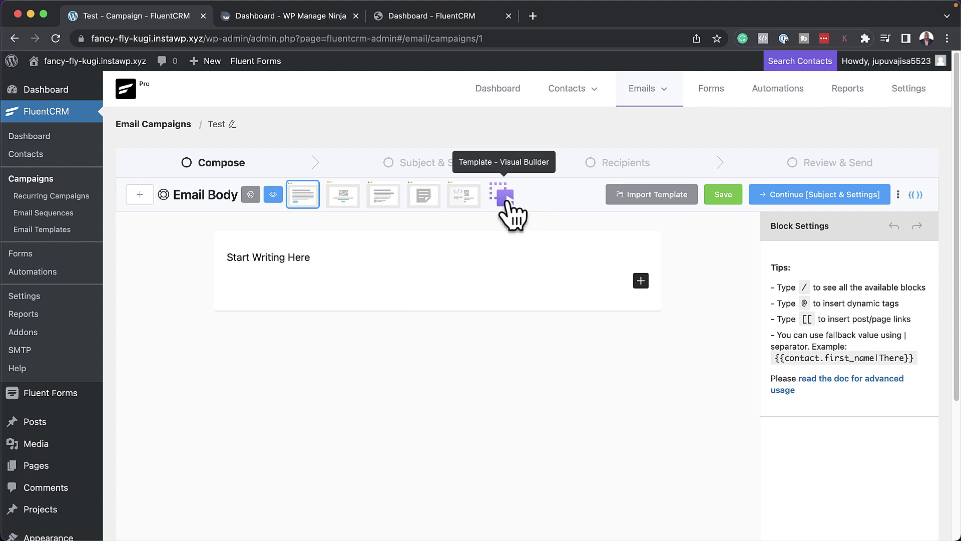
Switch the Test campaign's email body to the visual builder with the Blank starter design
click(503, 196)
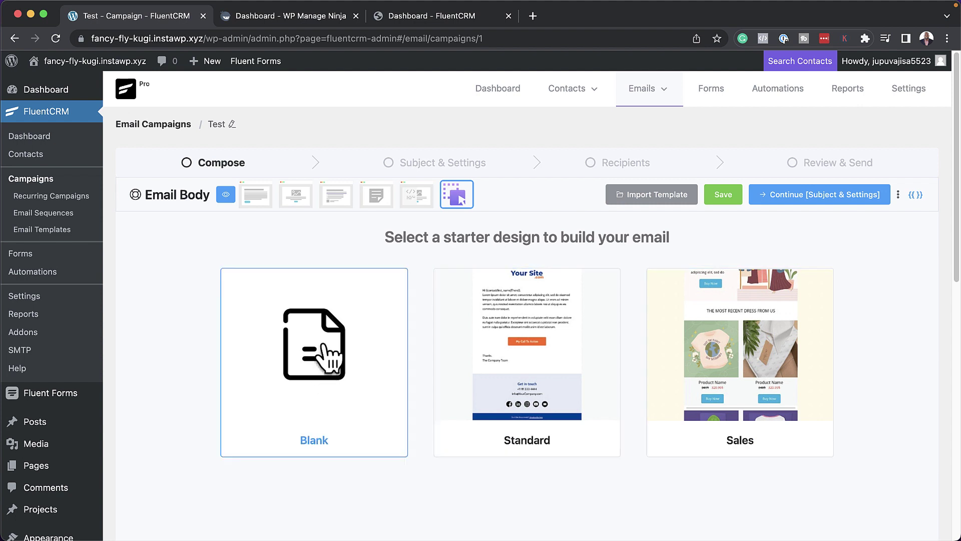
click(328, 353)
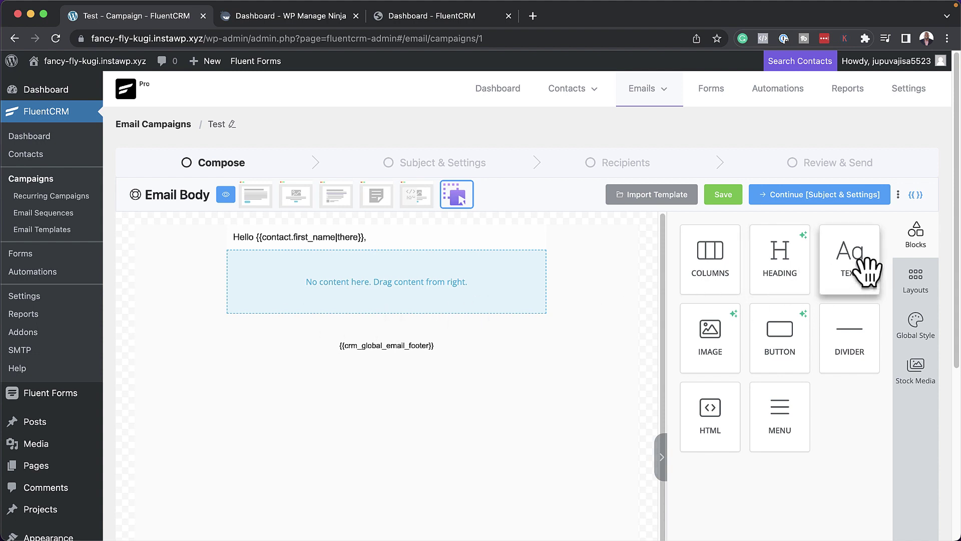
Add a text paragraph to the empty row containing the pasted greeting and lorem ipsum text
drag(788, 265, 422, 325)
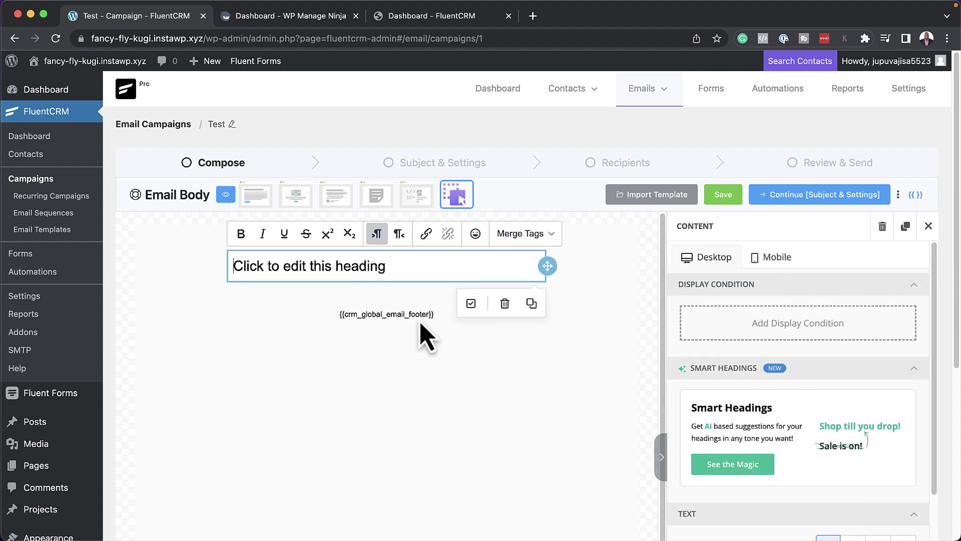
text(This Is A Heading)
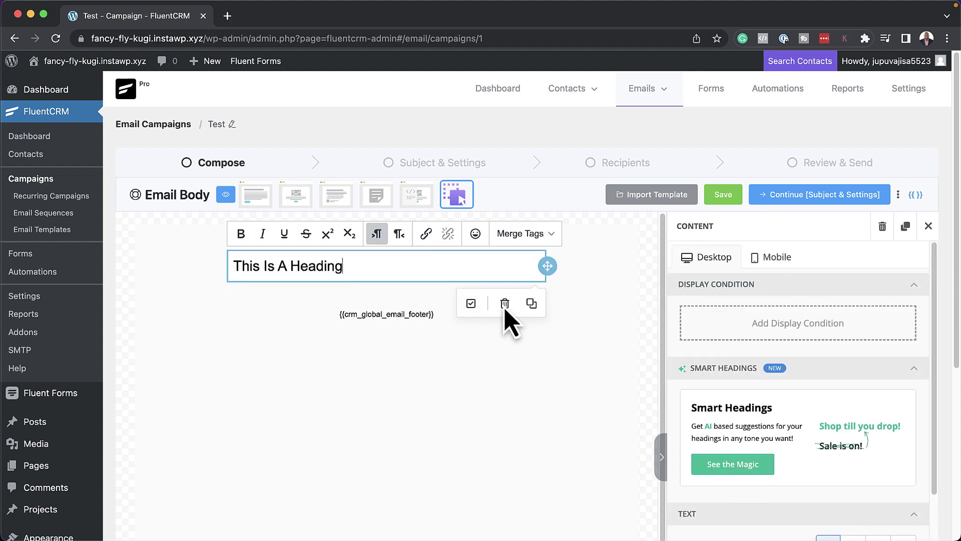
click(505, 305)
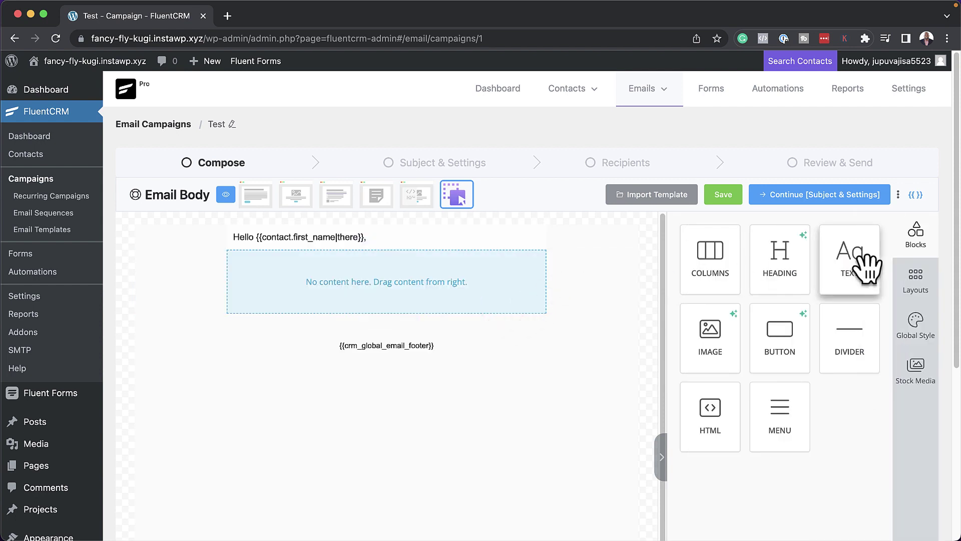
drag(868, 268, 457, 280)
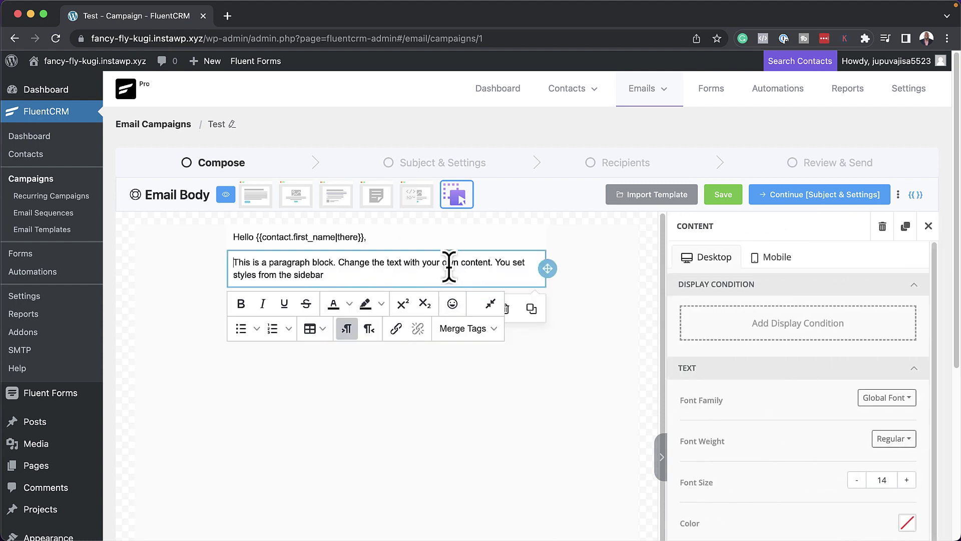
key(super+a)
text(Hello, {{contact.first_name}}  Lorem ipsum dolor sit amet, consectetuer adipiscing elit. Donec odio. Quisque volutpat mattis eros. Nullam malesuada erat ut turpis. Suspendisse urna nibh, viverra non, semper suscipit, posuere a, pede. Donec nec justo eget felis facilisis fermentum. Aliquam porttitor mauris sit amet orci. Aenean dignissim pellentesque felis.)
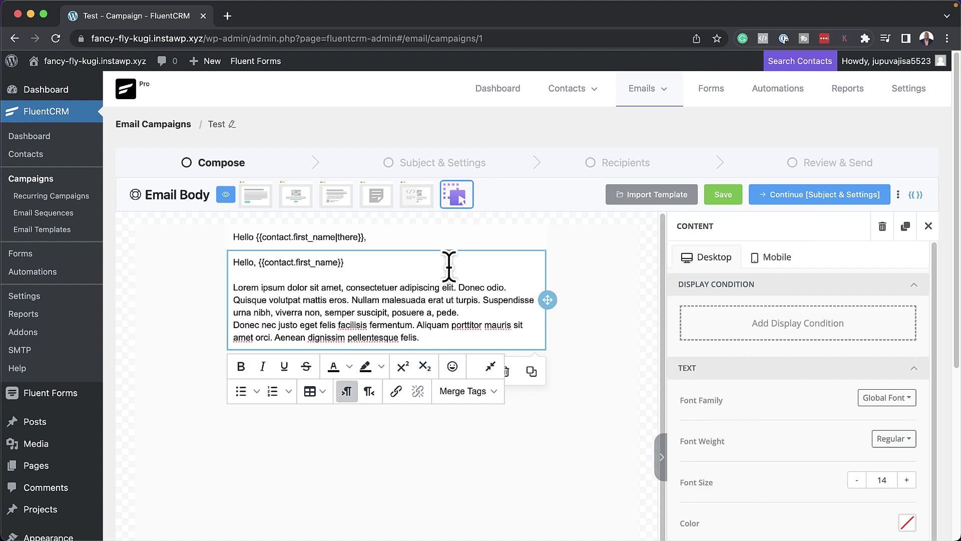
click(929, 226)
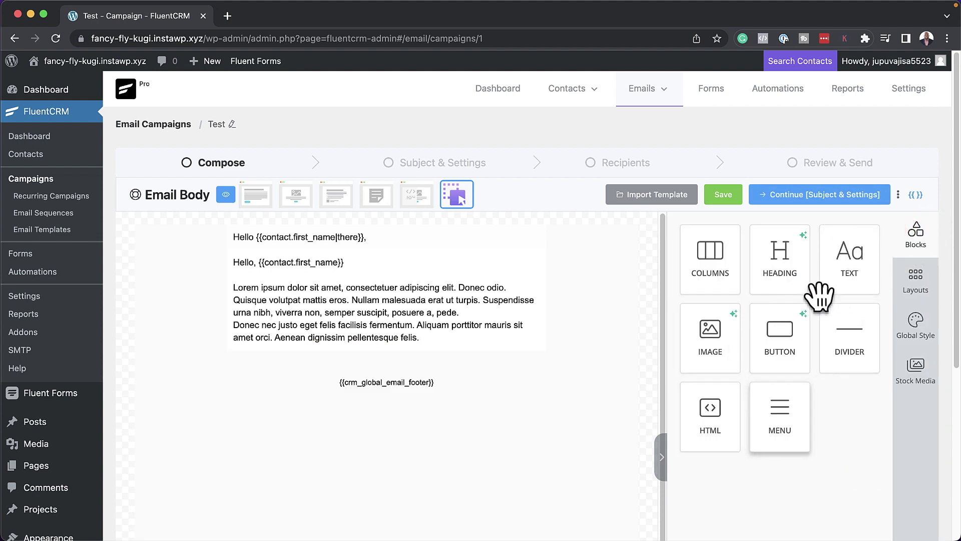
Add an image block below the paragraph and browse the Media Library for its picture
drag(710, 333, 421, 359)
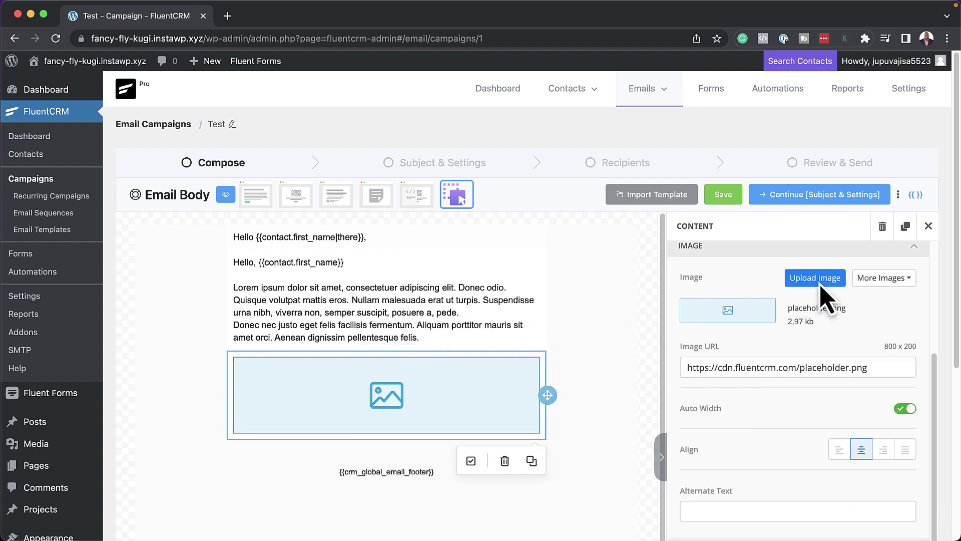
click(819, 280)
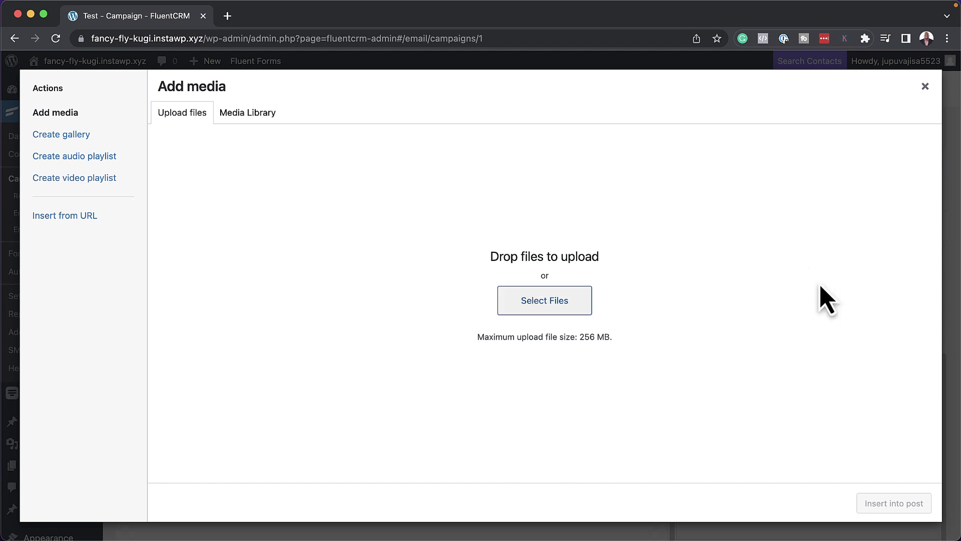
click(265, 115)
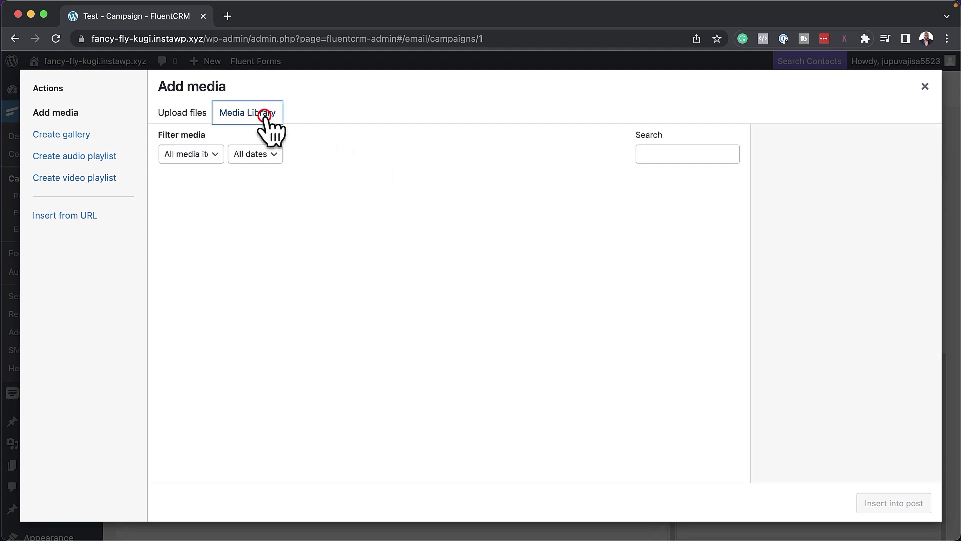
Upload 3054-in-a-month.jpg and insert it below the lorem ipsum paragraph at 1024x576
click(182, 113)
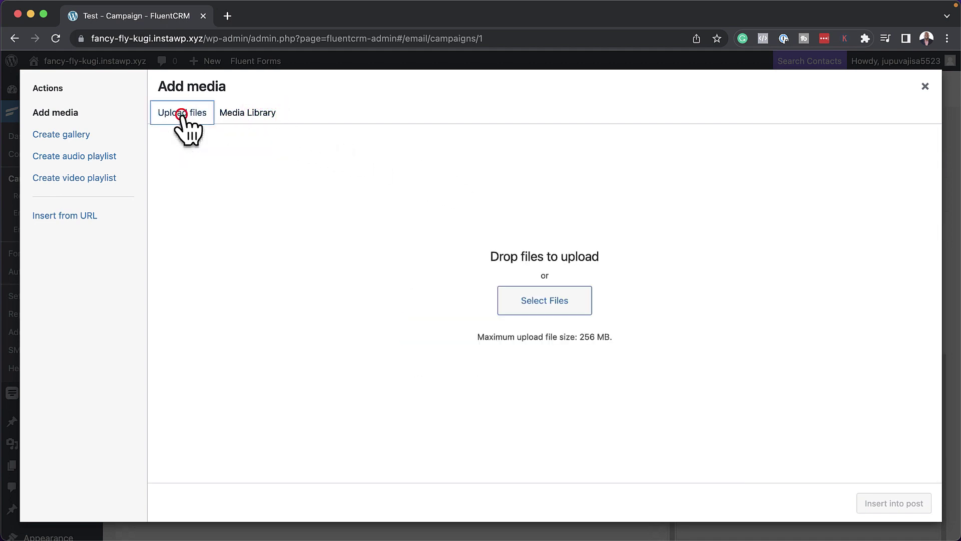
click(538, 303)
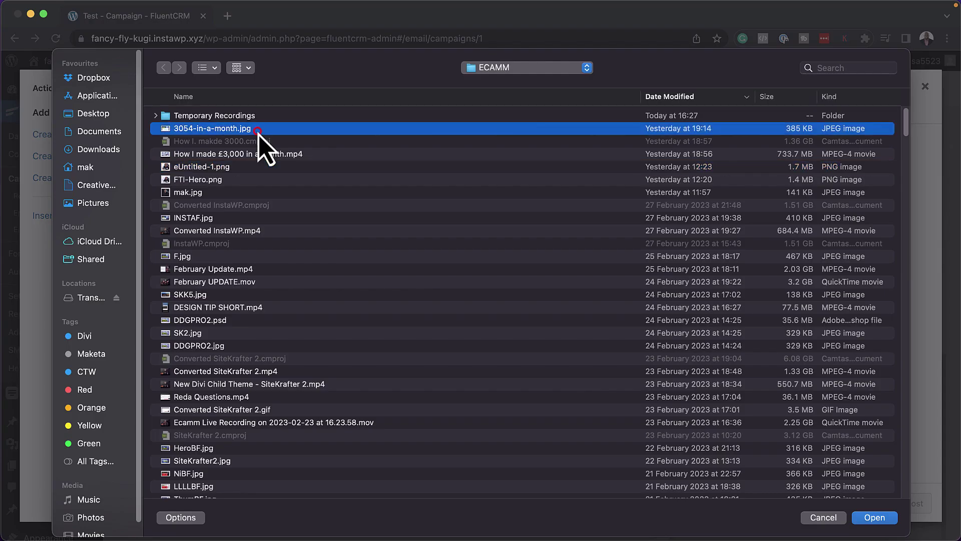
click(258, 132)
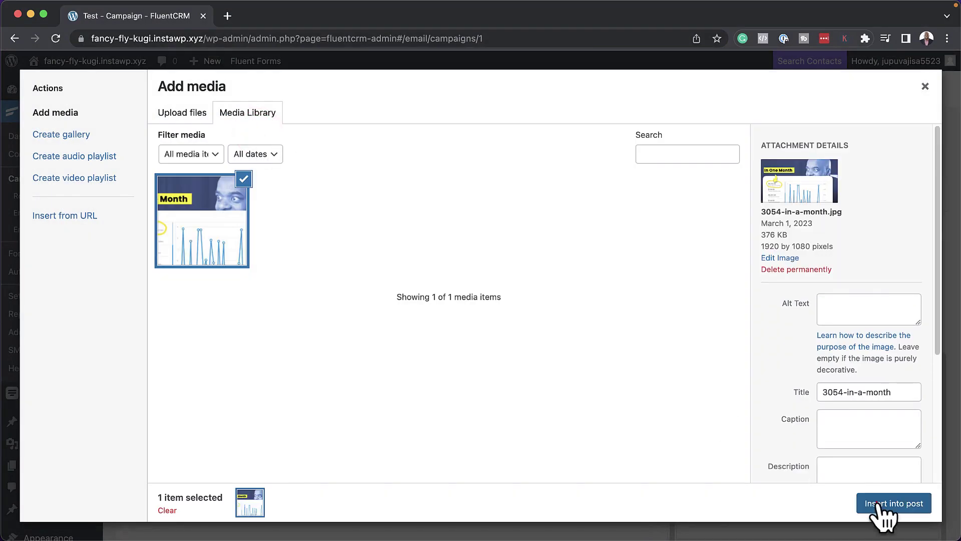
click(878, 503)
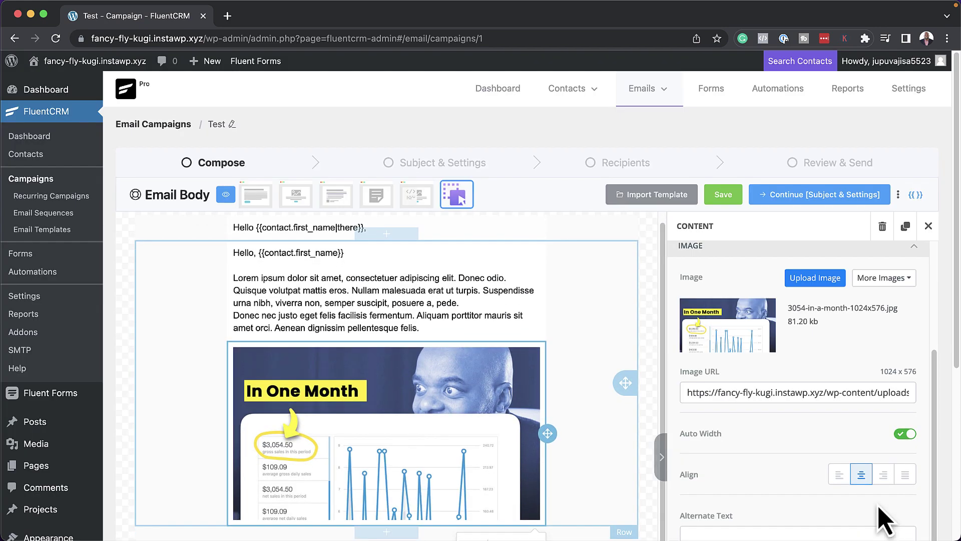
scroll(884, 521, down, 3)
scroll(869, 310, up, 4)
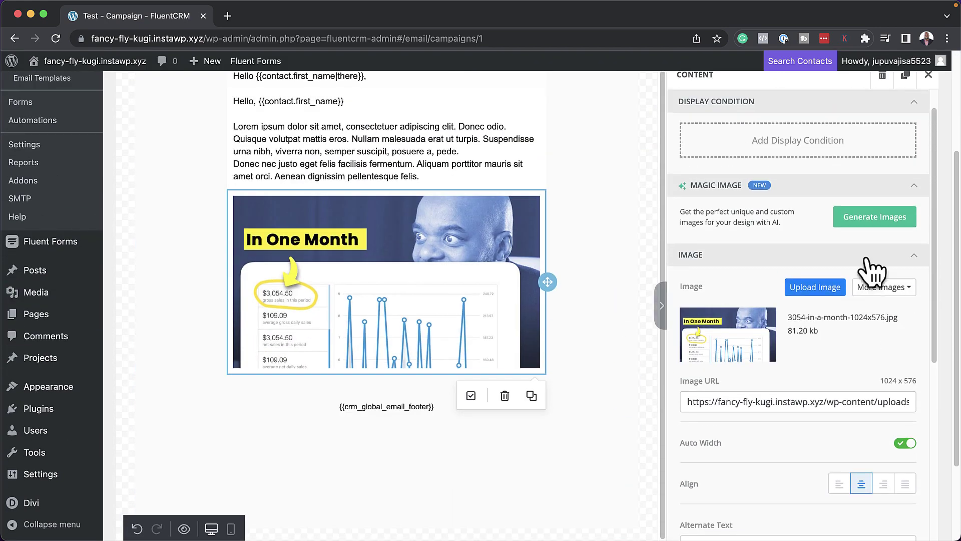
scroll(871, 273, up, 3)
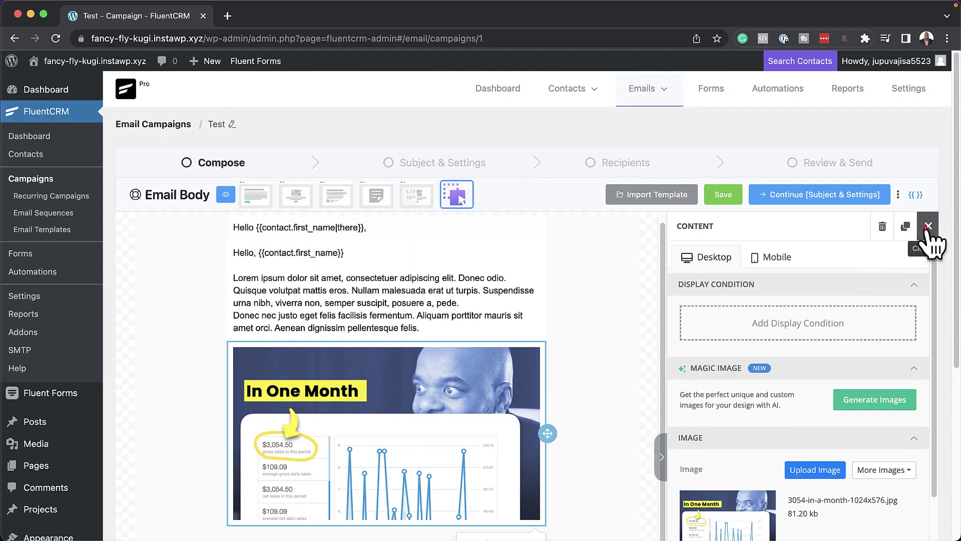
Add a button block below the image and label it 'Click Here'
click(927, 227)
scroll(821, 431, down, 1)
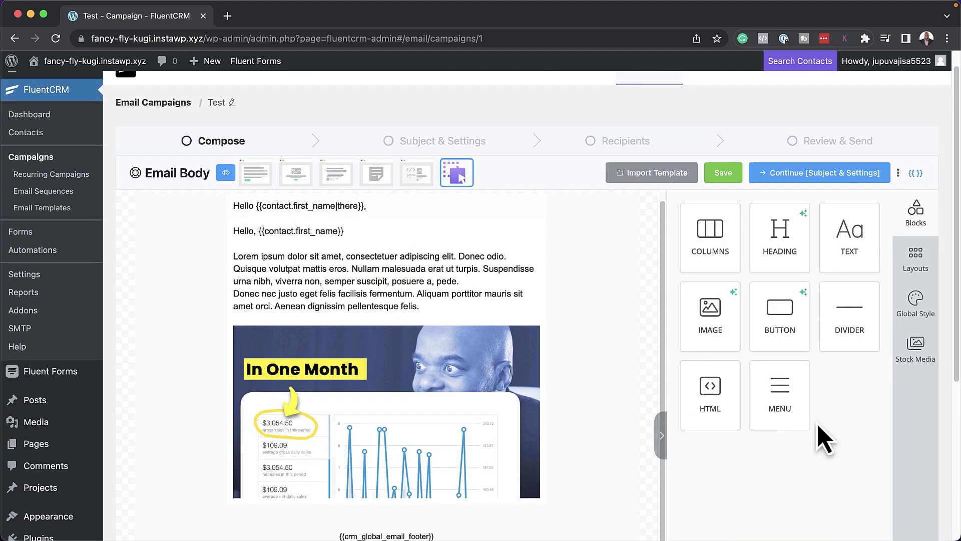
scroll(823, 440, down, 3)
drag(784, 186, 369, 378)
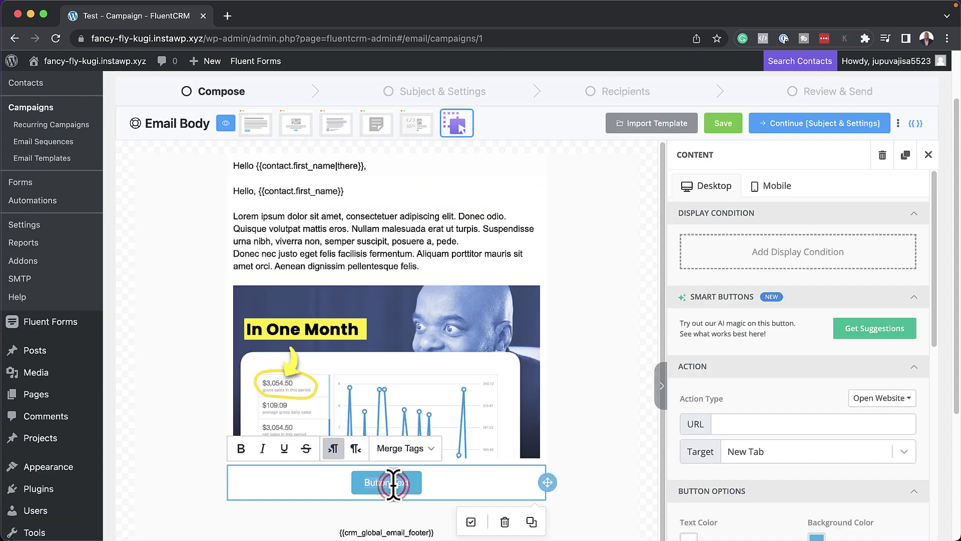
triple_click(394, 482)
text(Click Here)
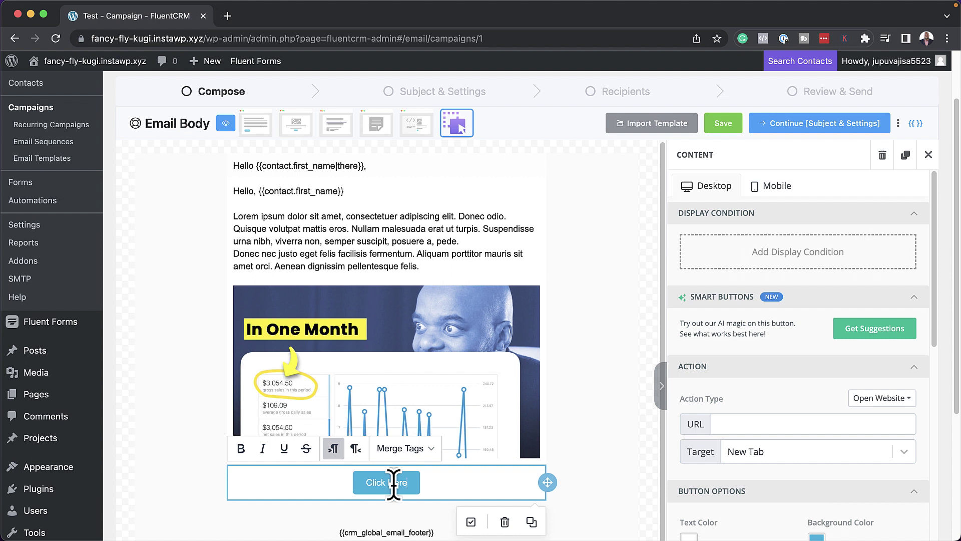
click(466, 478)
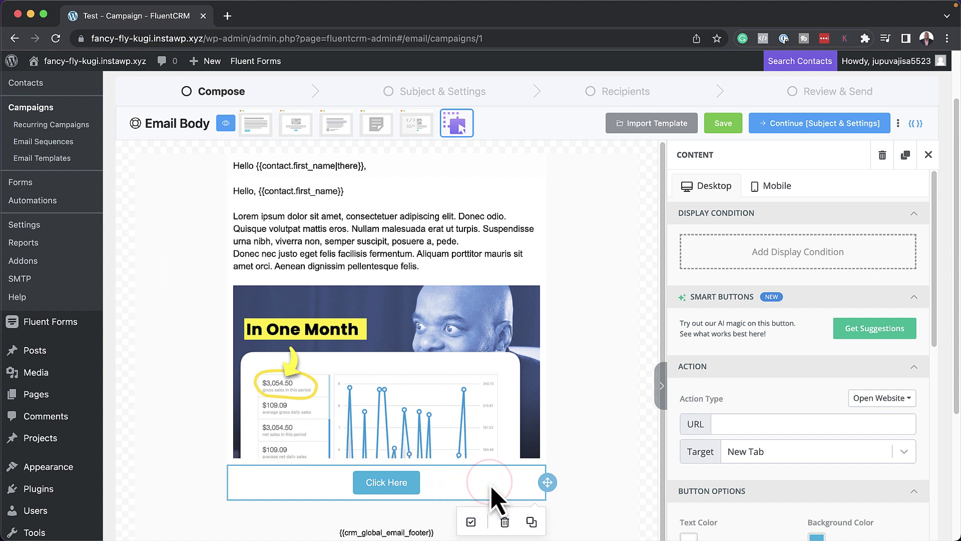
Edit the button's link and set its background colour to dark #1F3035
click(725, 423)
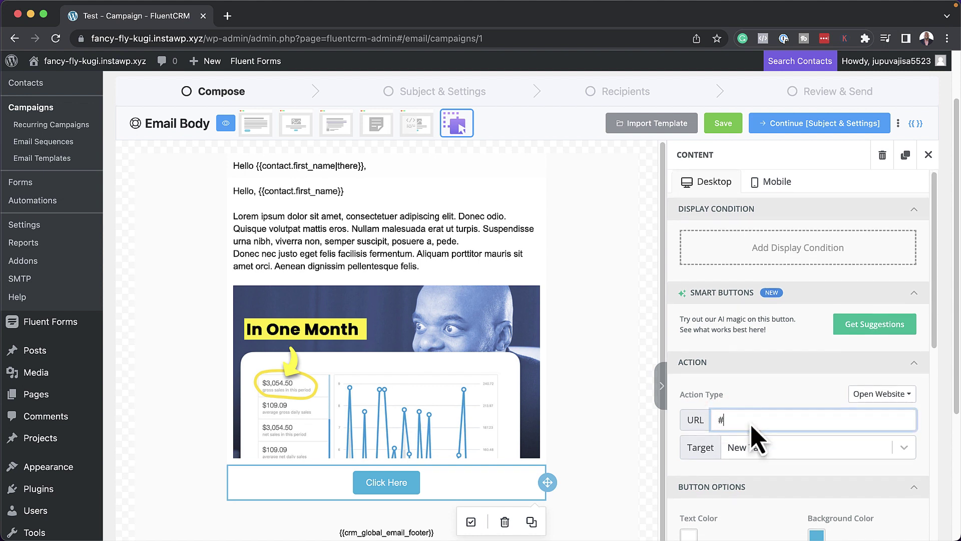
scroll(756, 435, down, 3)
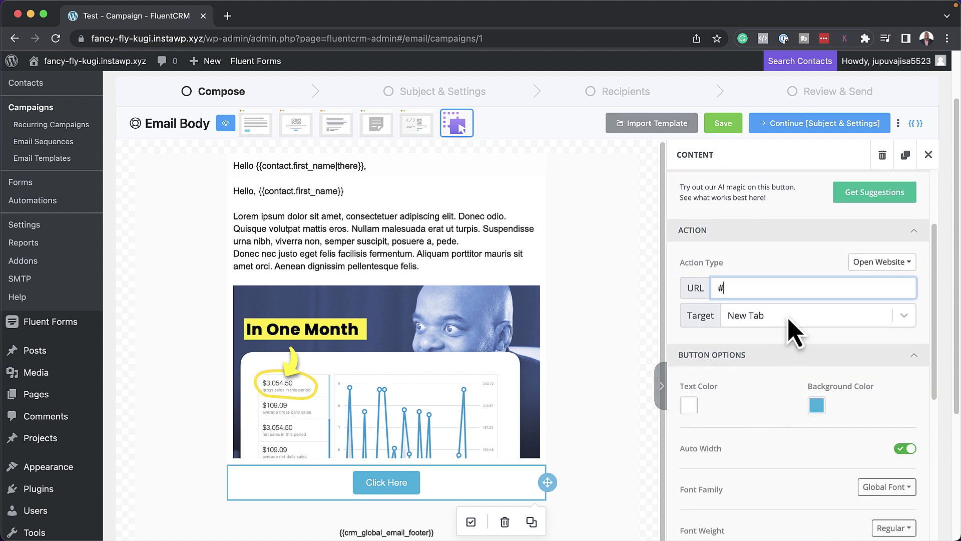
click(818, 406)
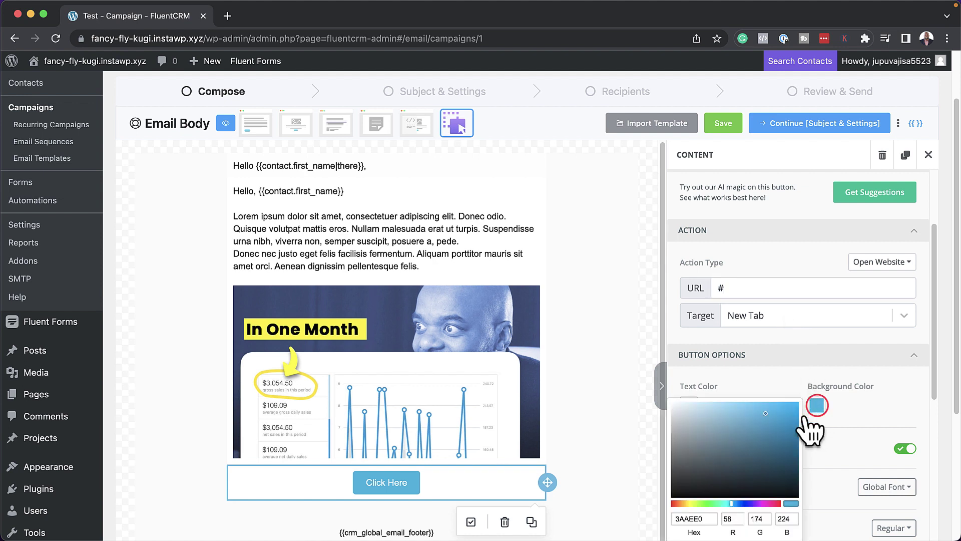
click(738, 457)
click(724, 478)
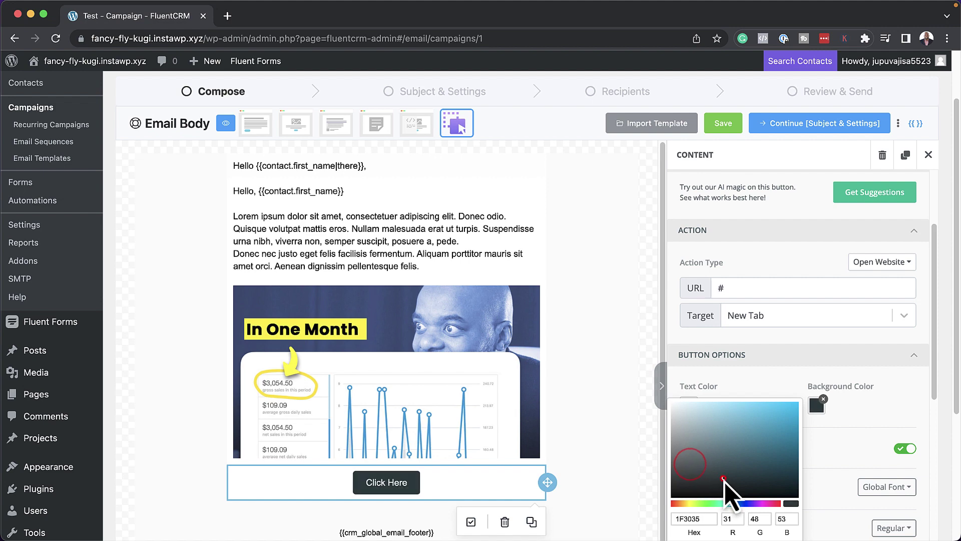
click(891, 426)
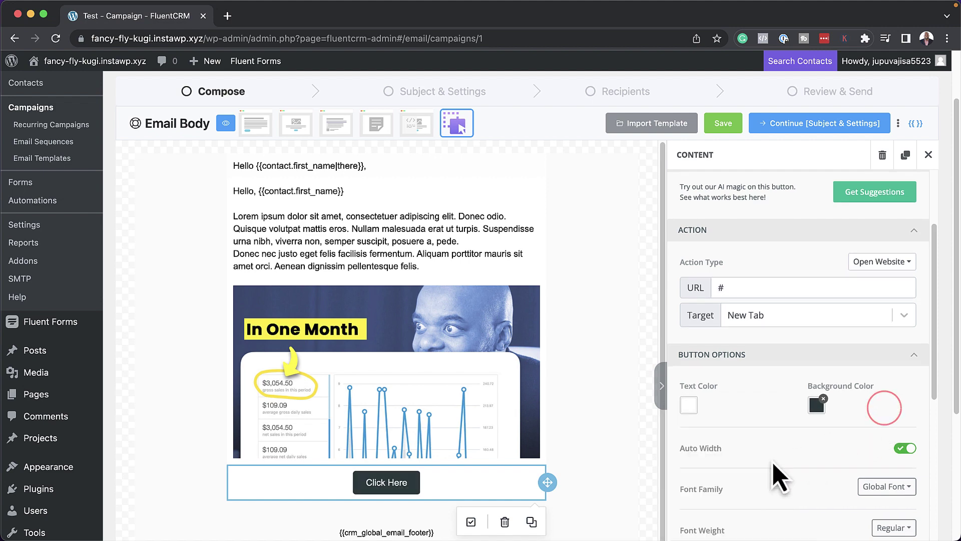
scroll(801, 430, down, 5)
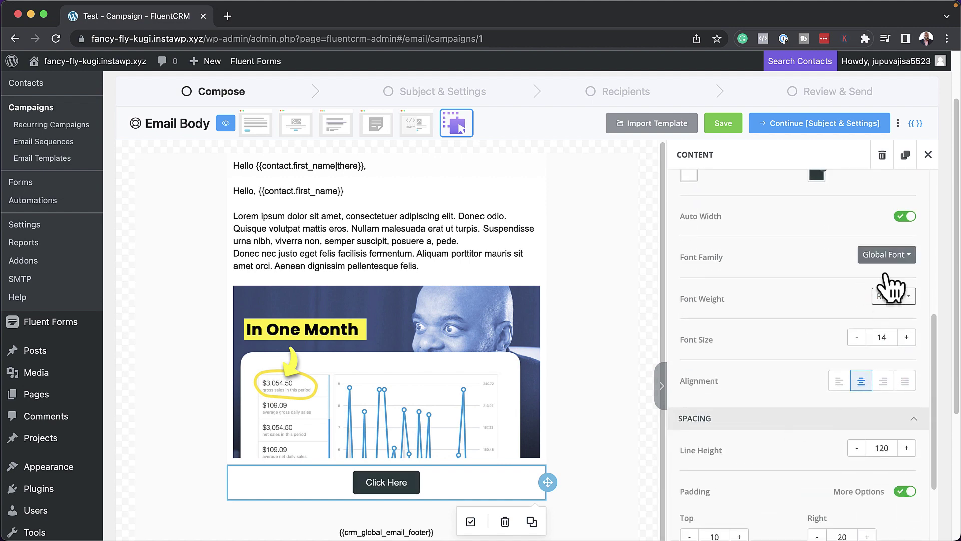
scroll(609, 426, down, 1)
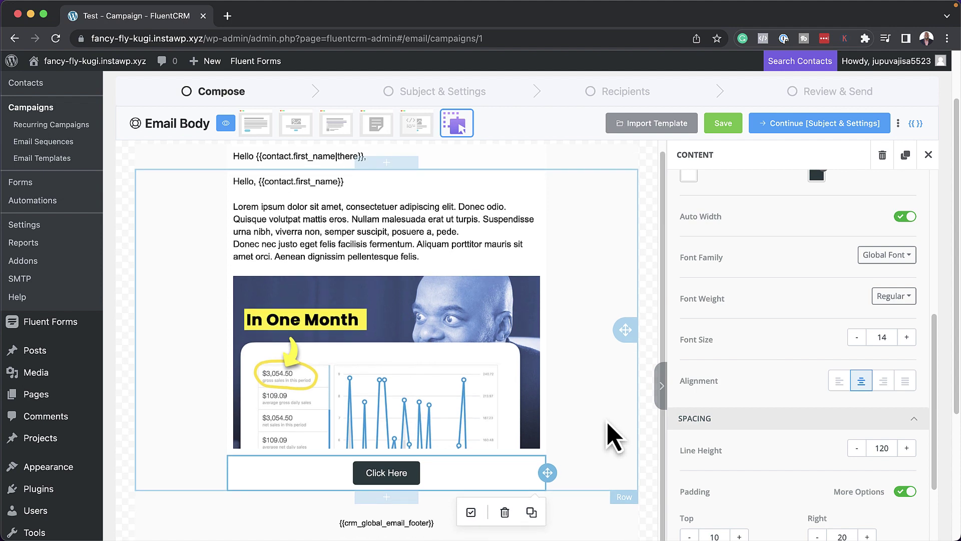
scroll(612, 438, up, 1)
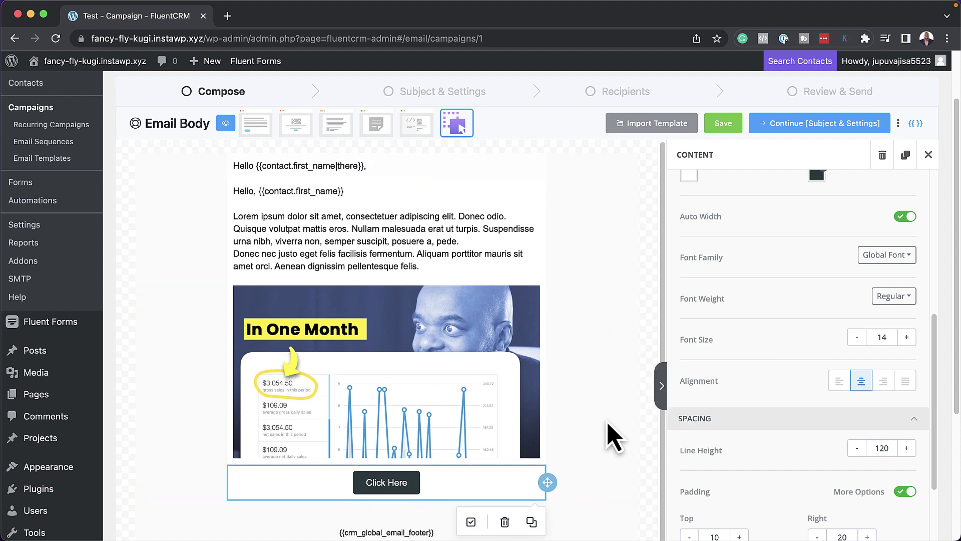
scroll(612, 436, up, 3)
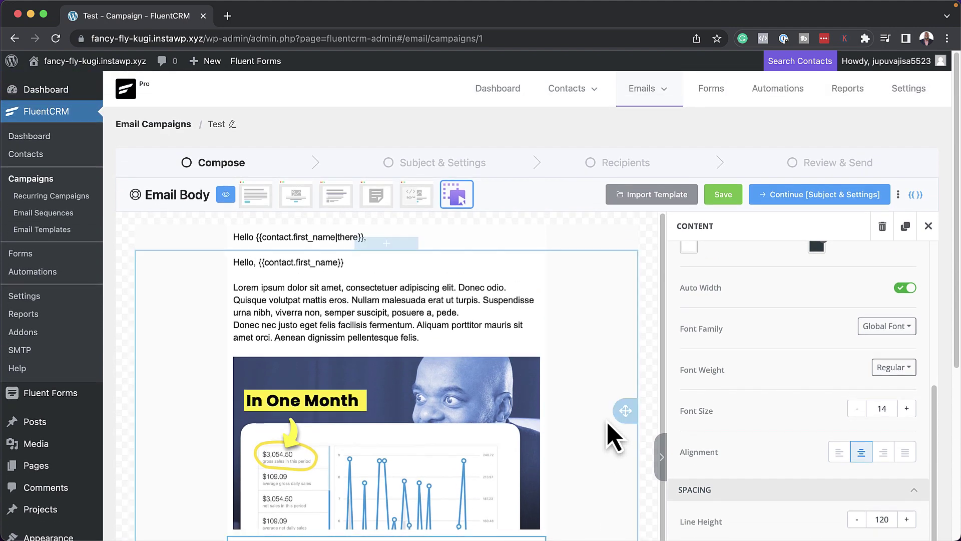
Paste 'Thank You For Signing Up' as the Email Subject and continue to Recipients
click(781, 195)
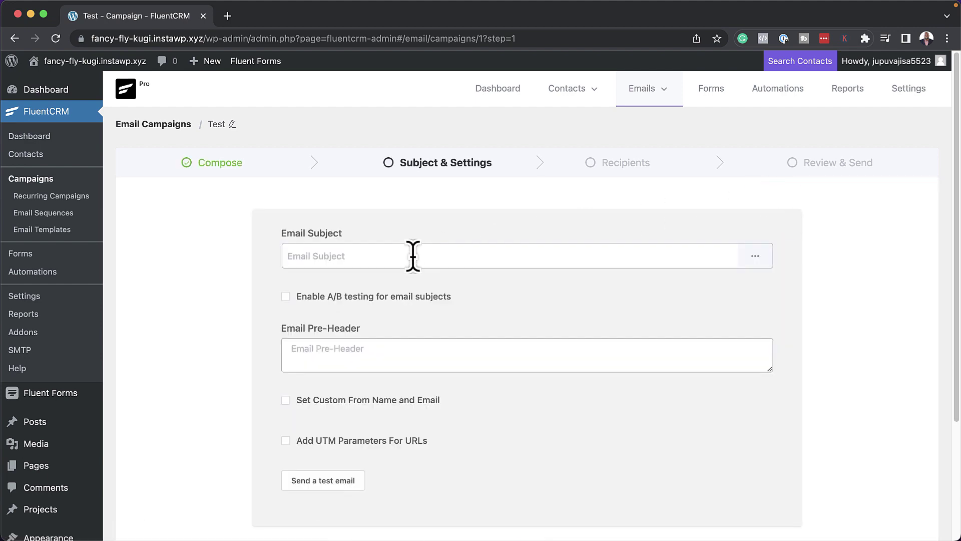
click(408, 257)
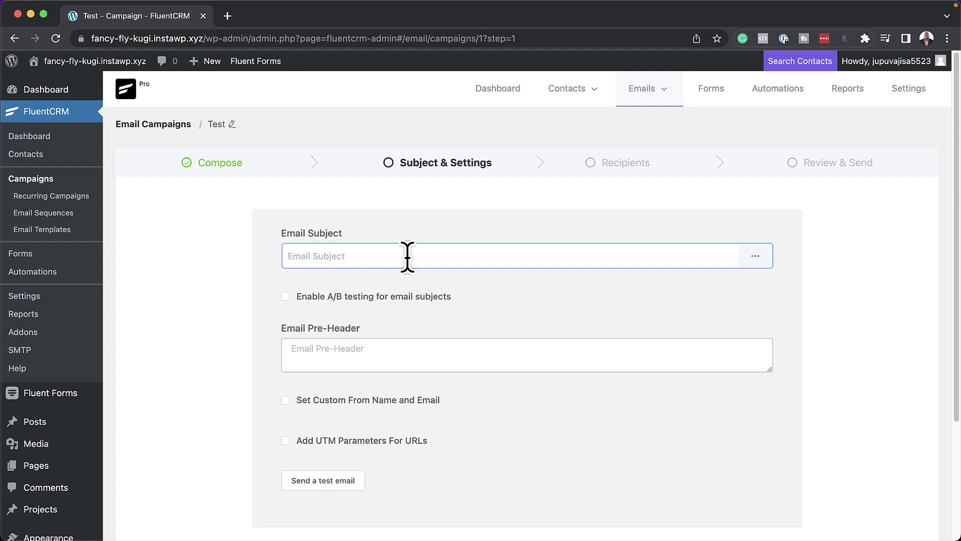
text(Thank You For Signing Up)
click(322, 354)
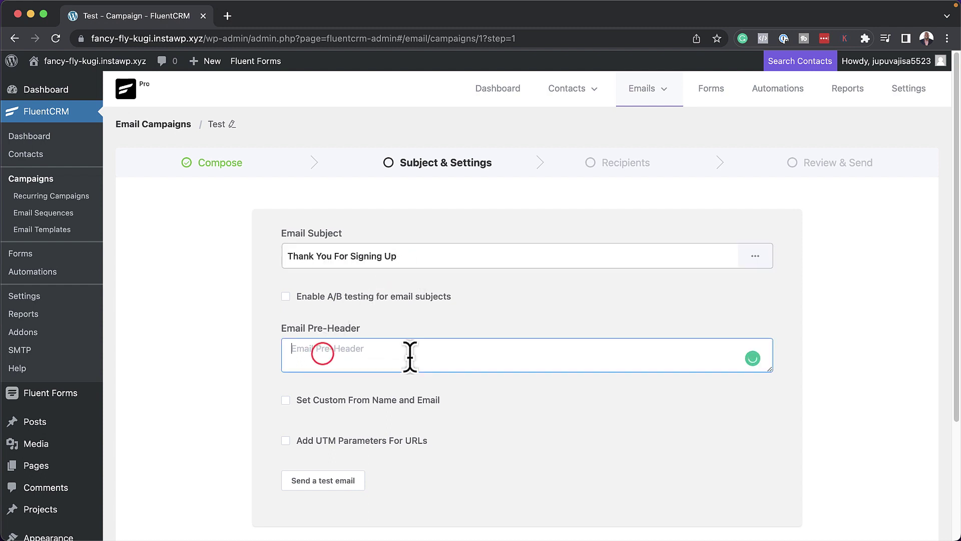
scroll(407, 359, down, 2)
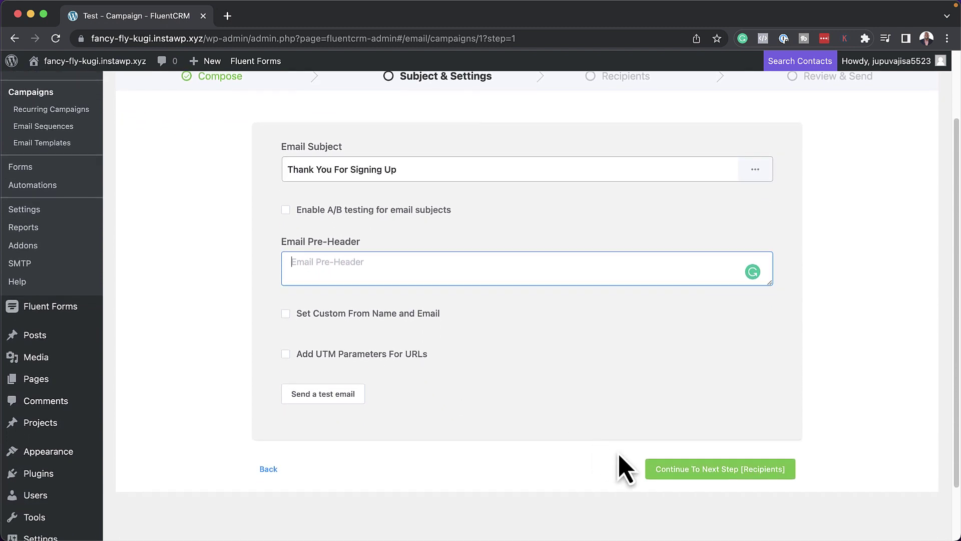
click(657, 467)
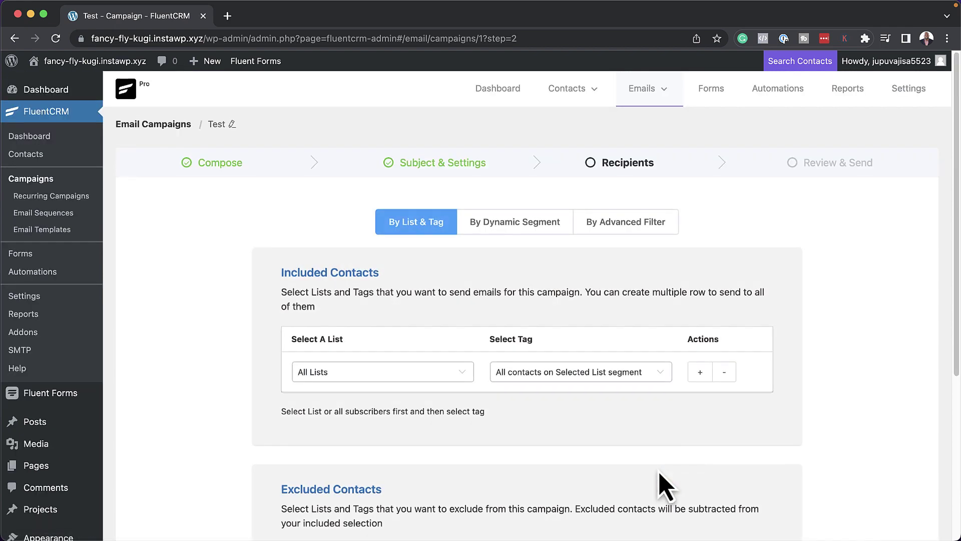
Include the Contacts list as the campaign's recipients
scroll(723, 457, down, 3)
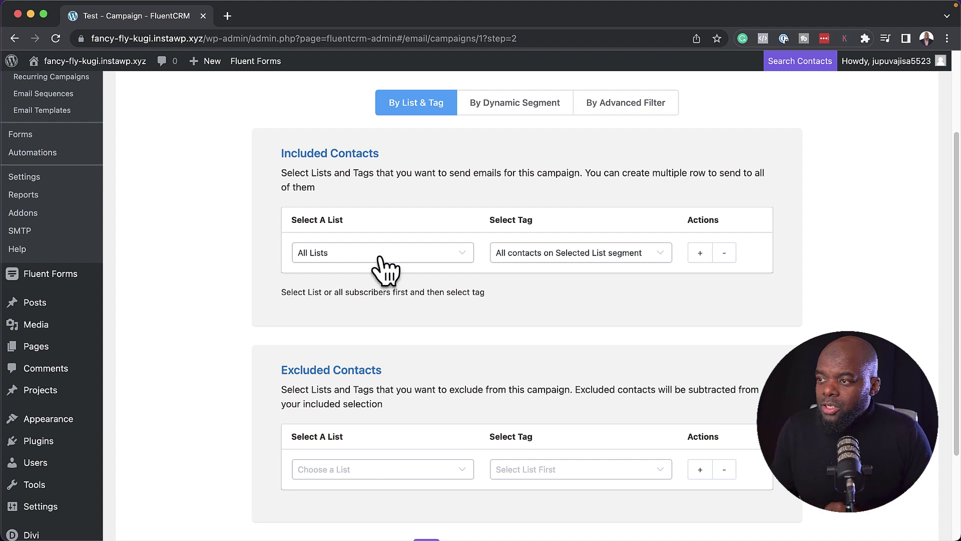
click(380, 257)
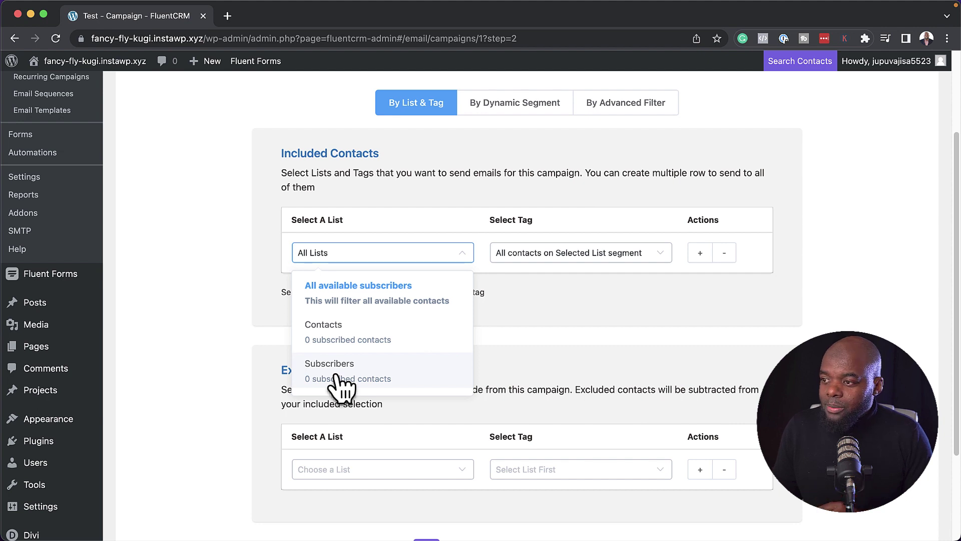
key(Up)
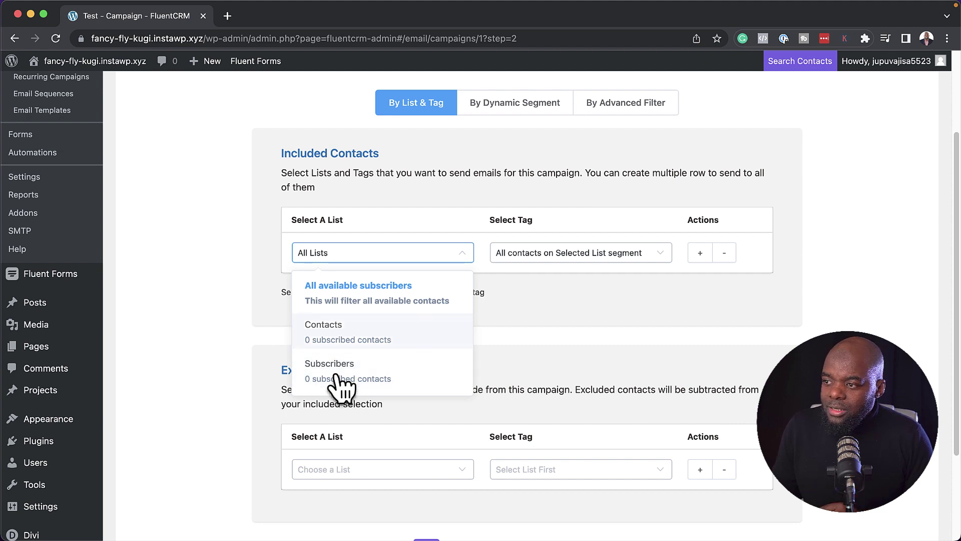
click(360, 330)
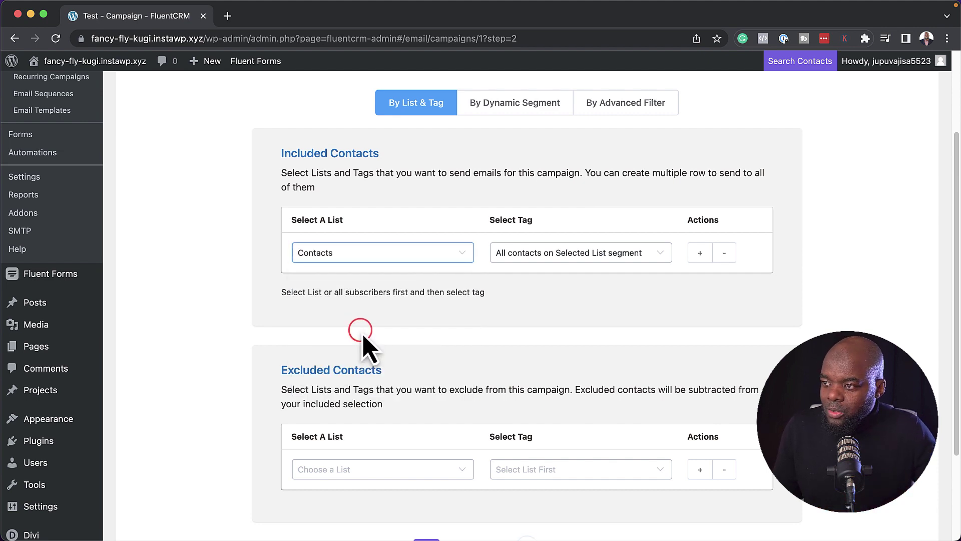
scroll(470, 383, down, 4)
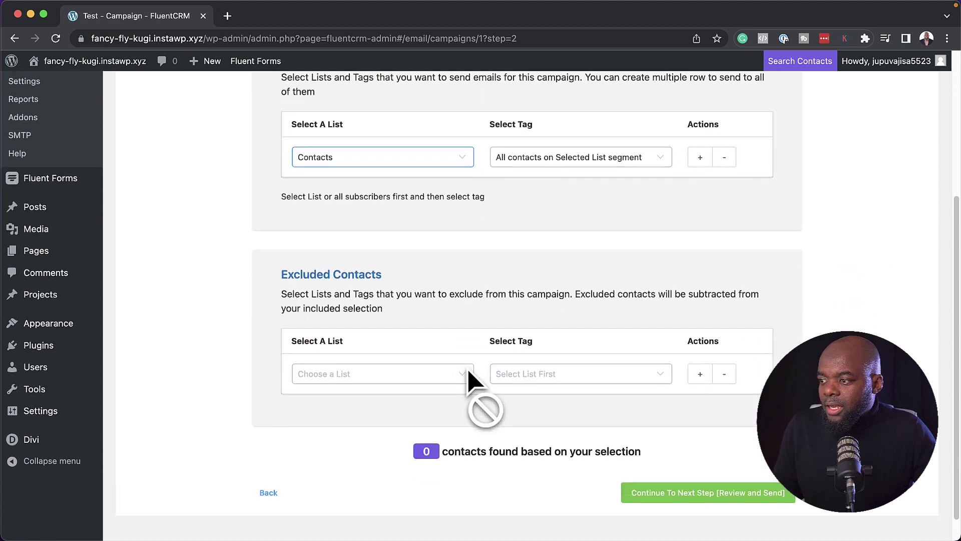
Leave excluded contacts empty and try to continue, which fails with a no-subscribers error
click(415, 372)
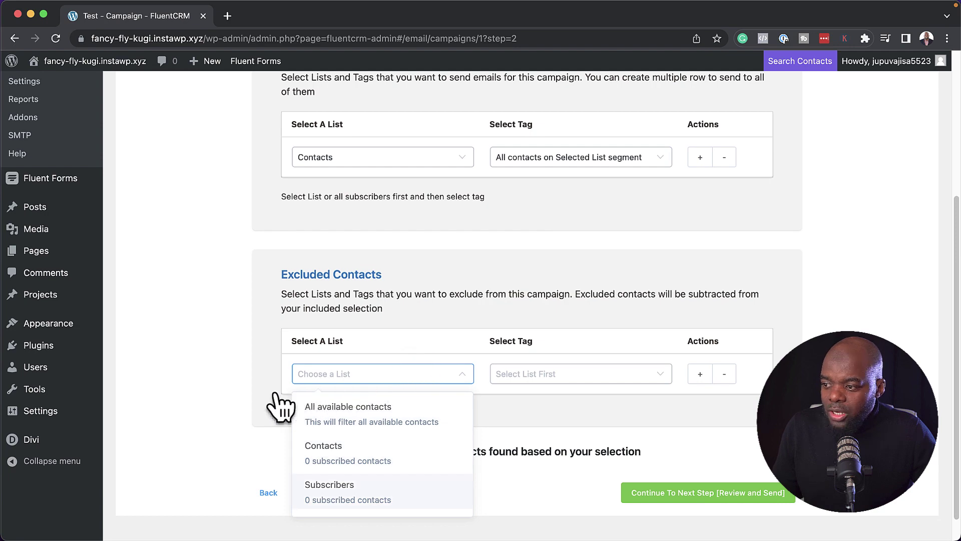
click(229, 399)
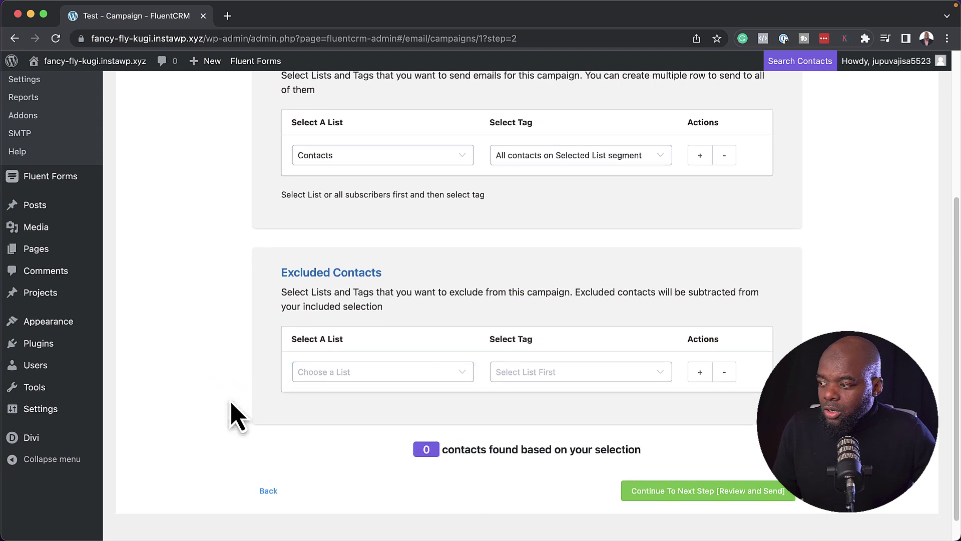
scroll(229, 398, up, 1)
scroll(252, 421, down, 1)
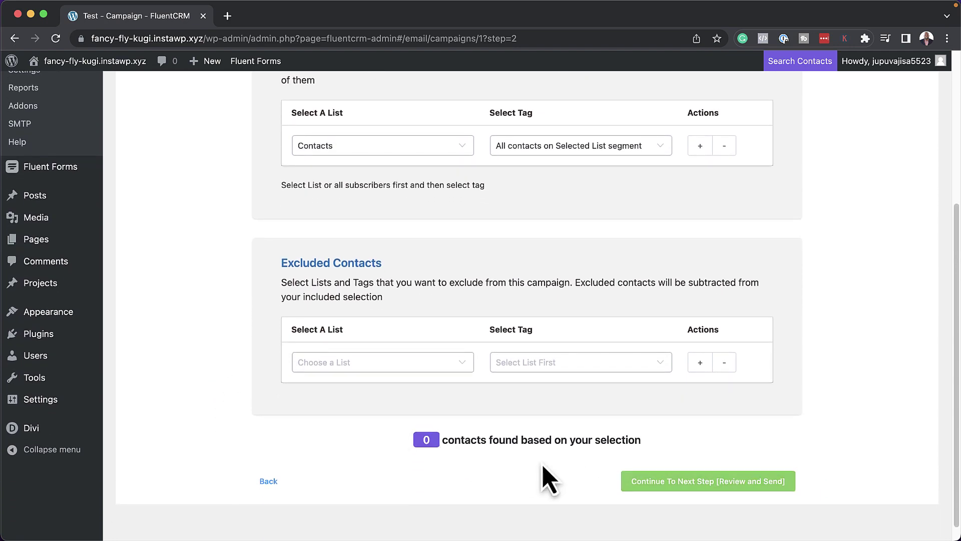
click(656, 487)
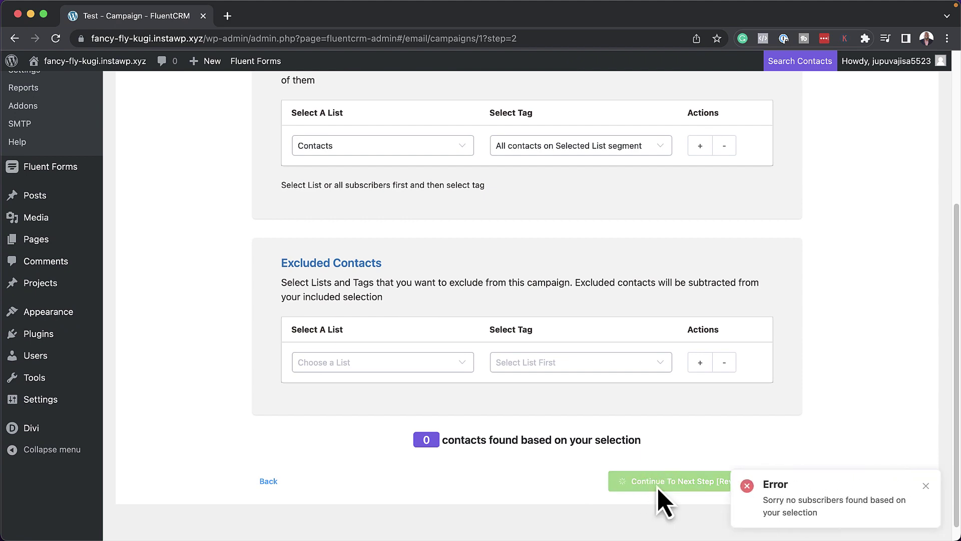
scroll(656, 485, up, 3)
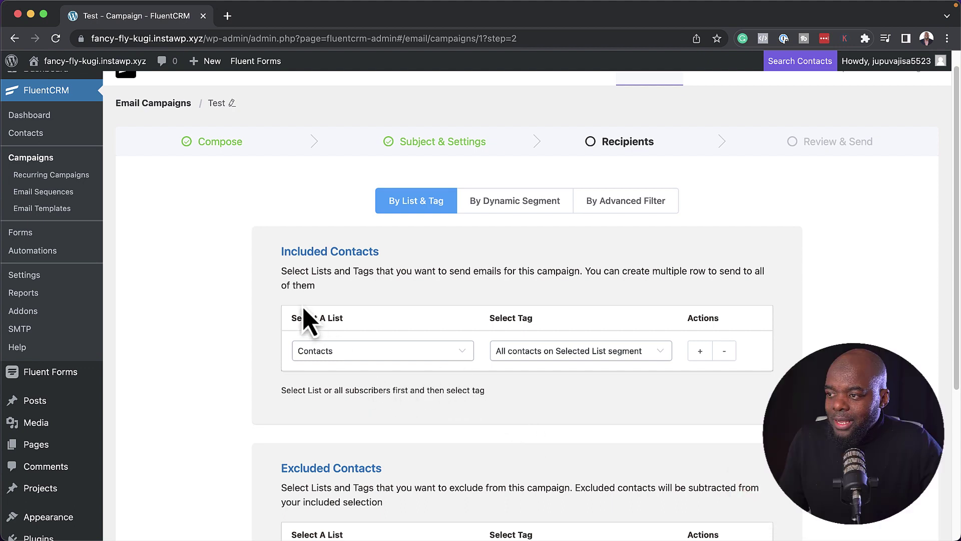
scroll(307, 316, up, 1)
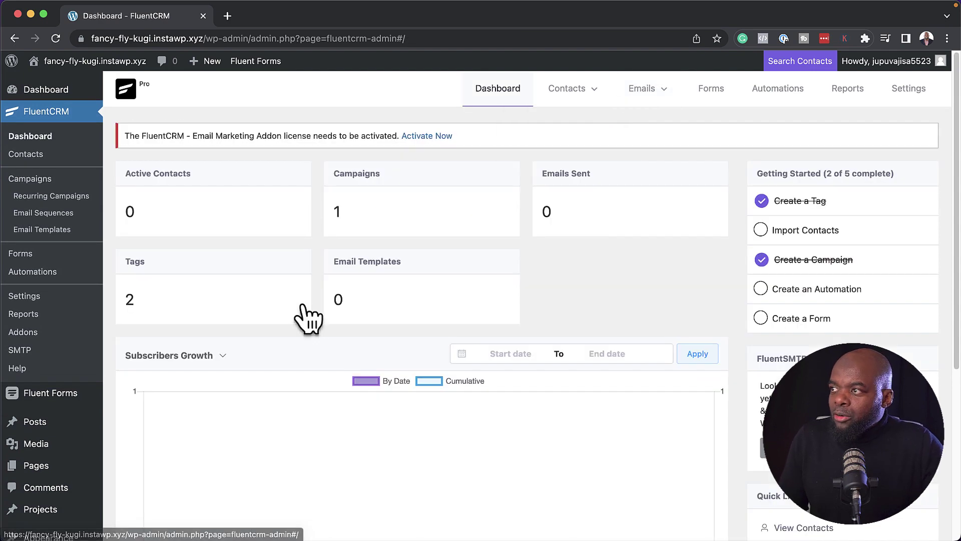
Go from Getting Started to Automation Funnels and start a new automation
click(825, 289)
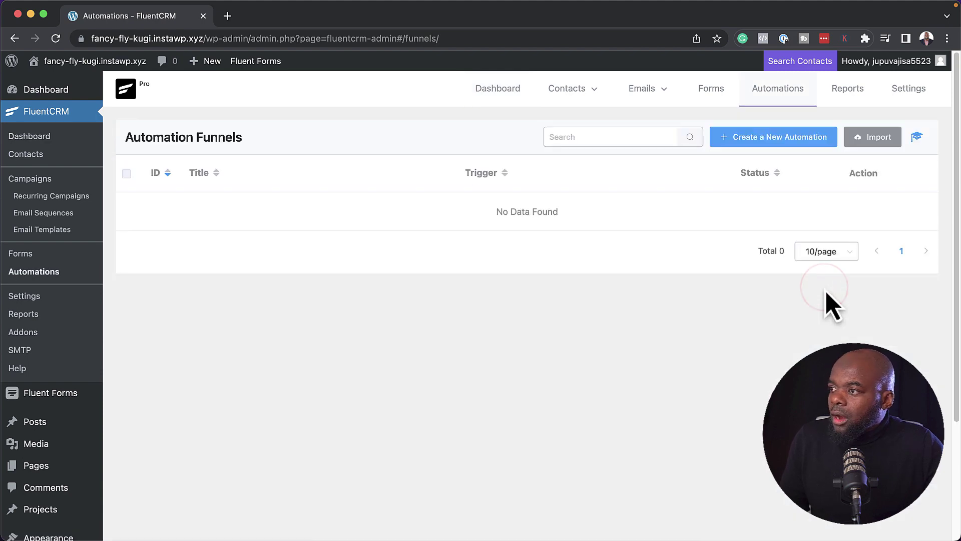
click(746, 141)
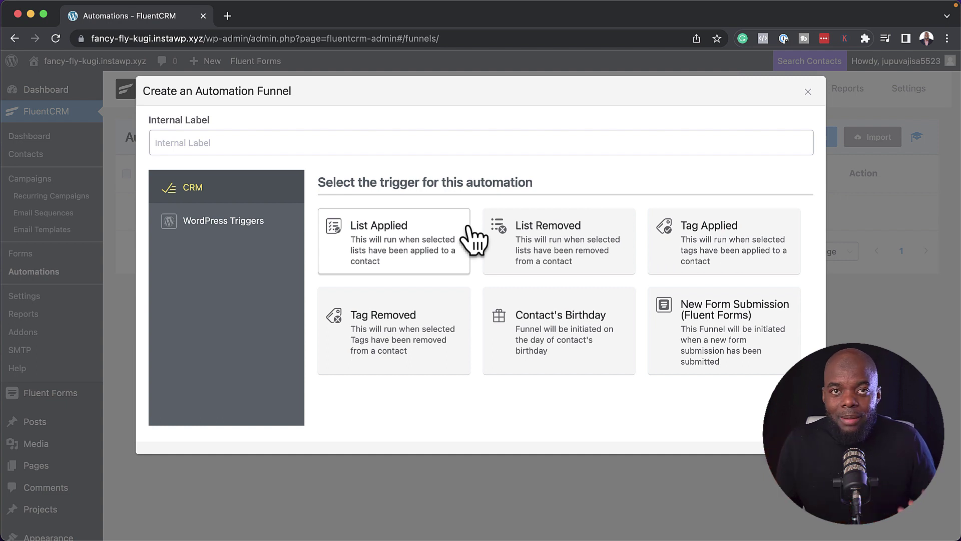
Label the funnel 'Test', choose the CRM Tag Applied trigger, and create it
click(392, 146)
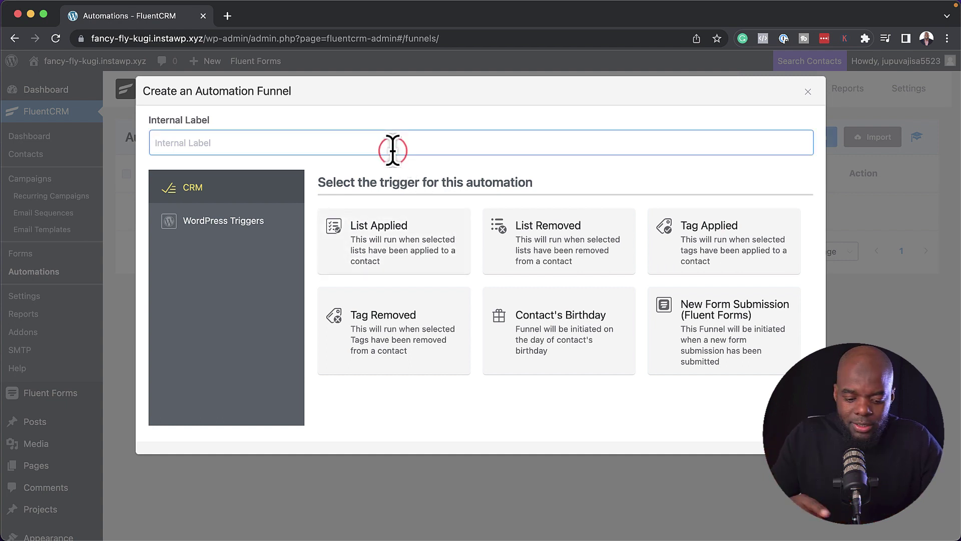
text(Test)
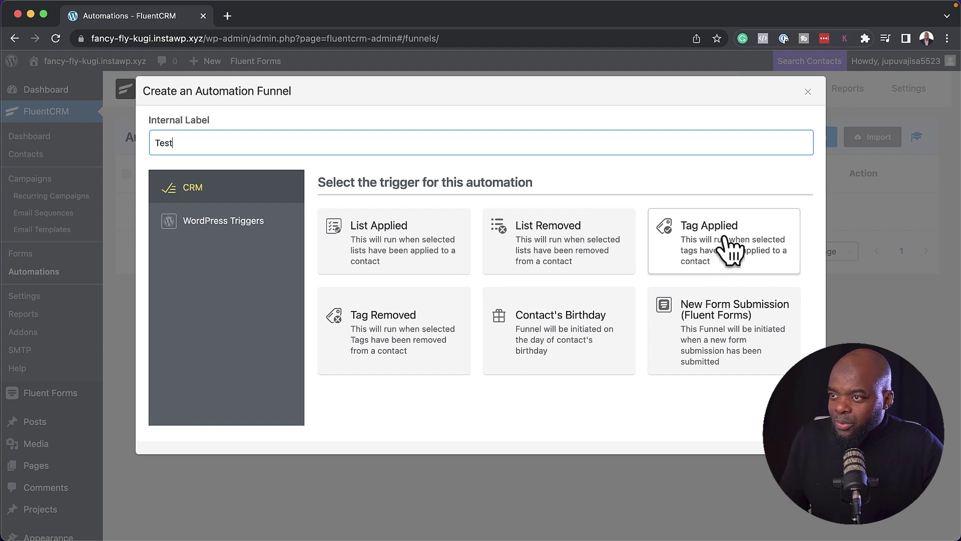
click(236, 221)
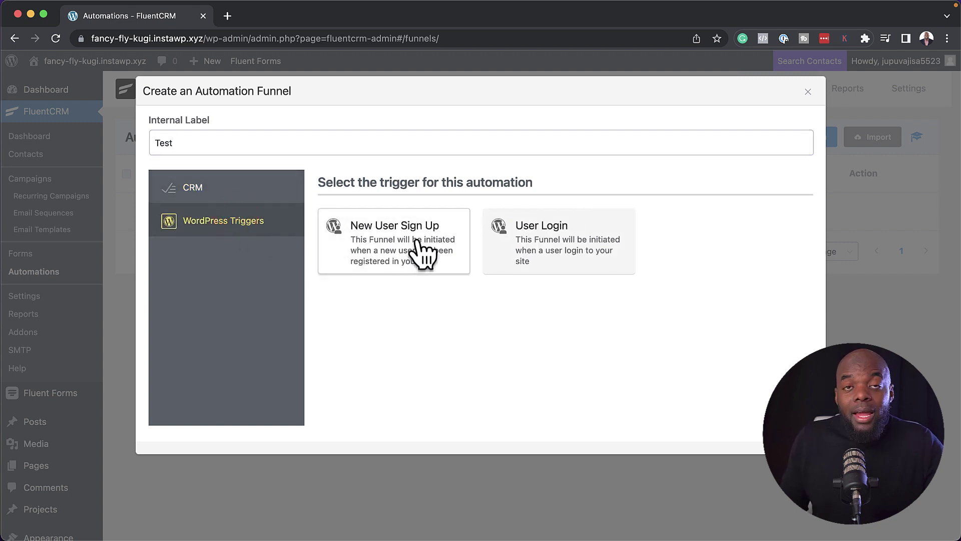
click(205, 190)
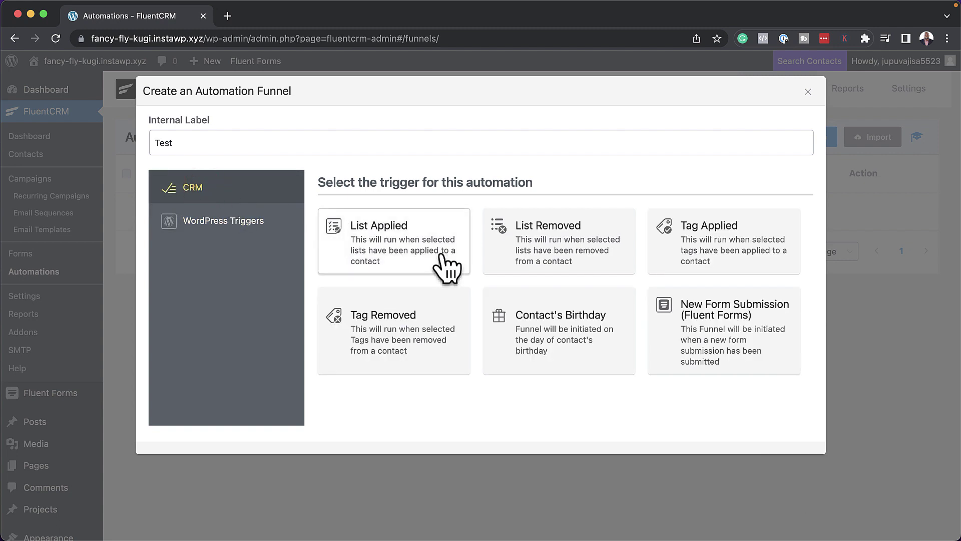
click(713, 252)
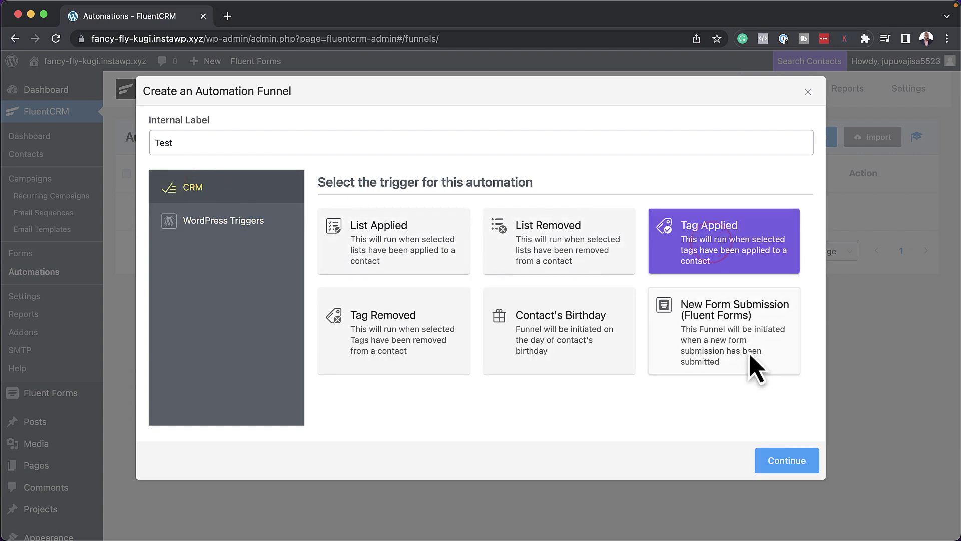
click(787, 461)
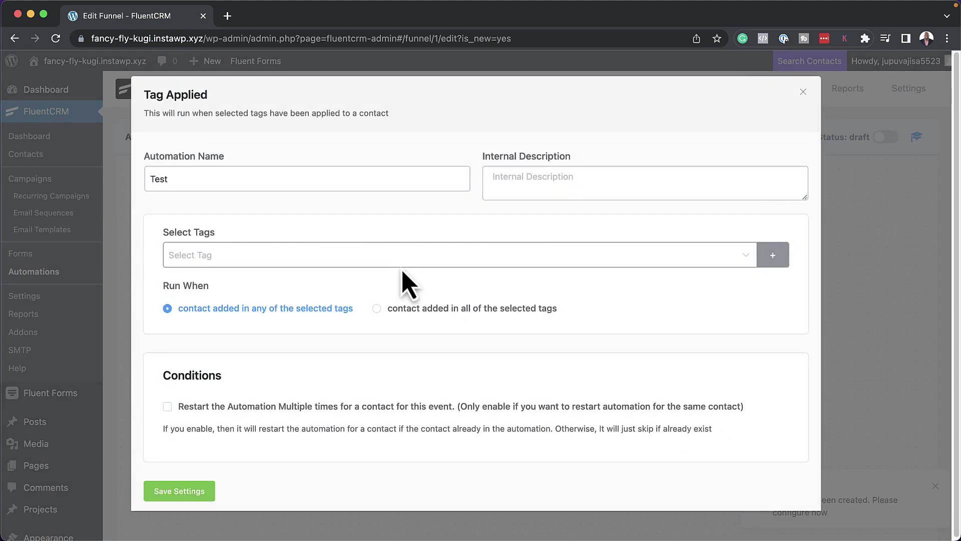
Select the Subscribers tag for the Tag Applied trigger and save the settings
click(376, 256)
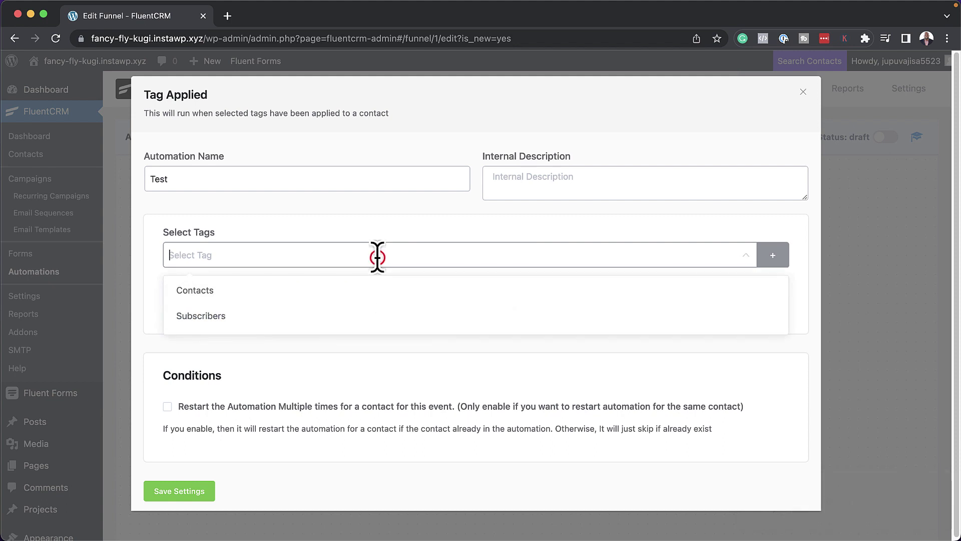
click(220, 315)
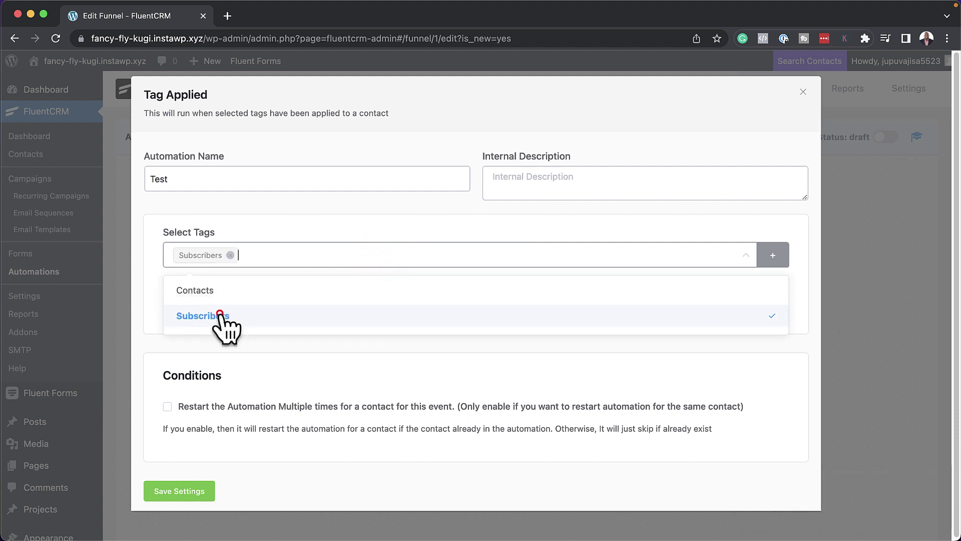
click(196, 489)
click(197, 488)
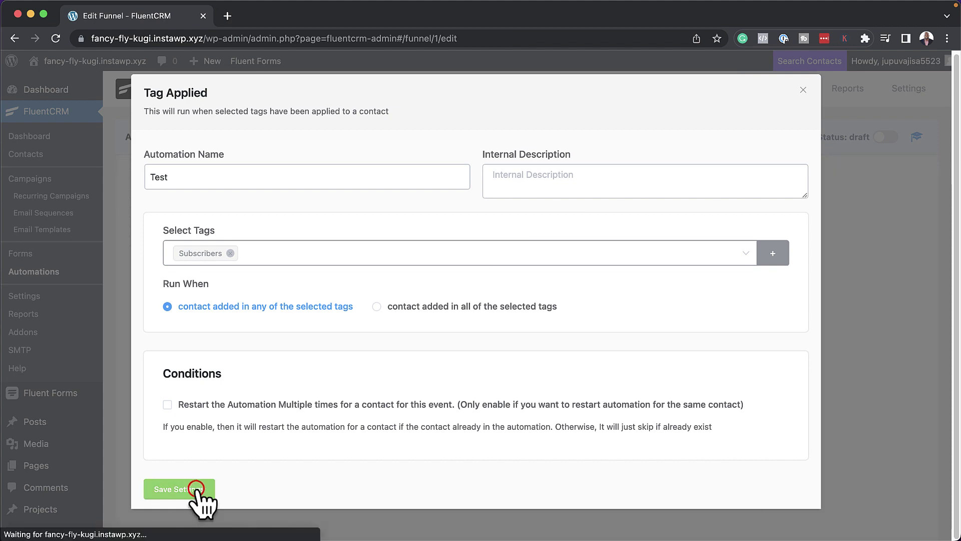
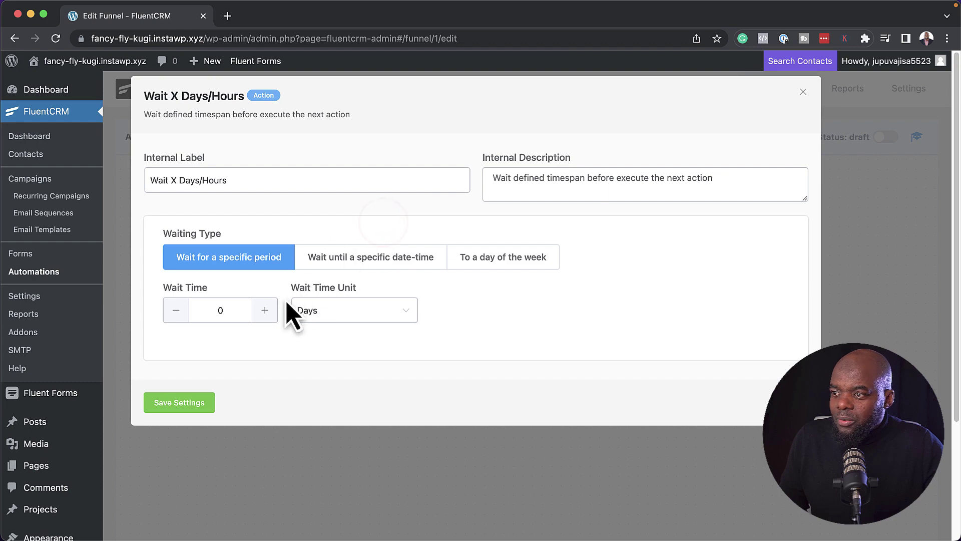
Set the wait step to 1 hour and save its settings
click(324, 309)
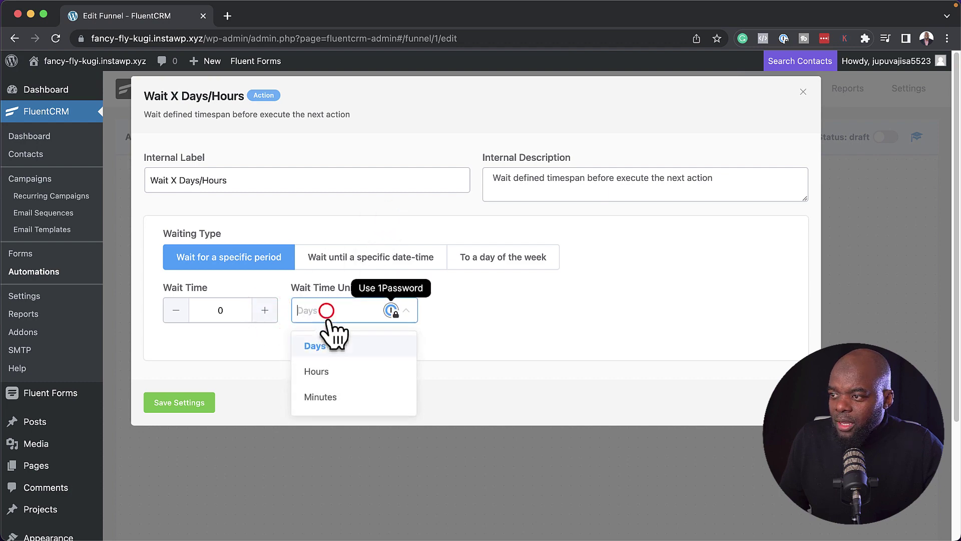
click(326, 370)
click(264, 311)
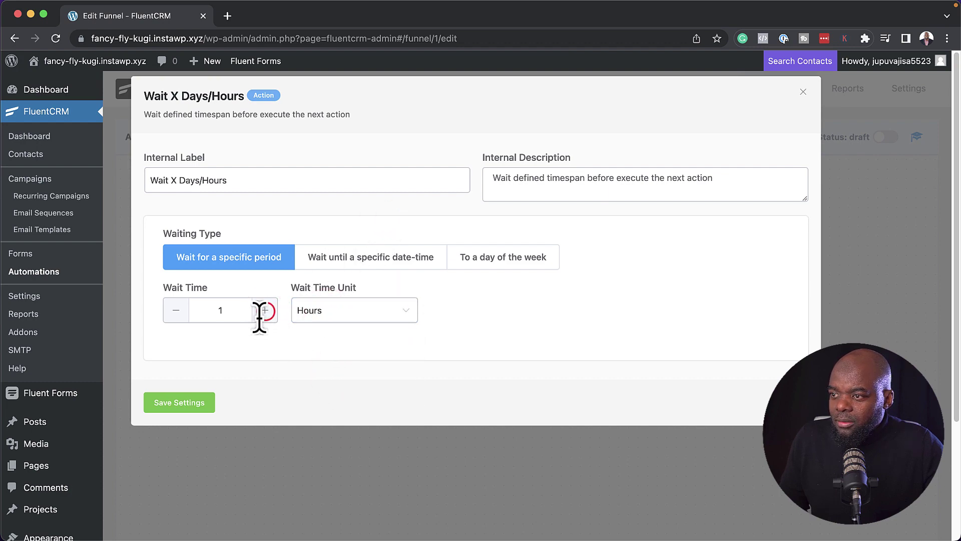
click(181, 402)
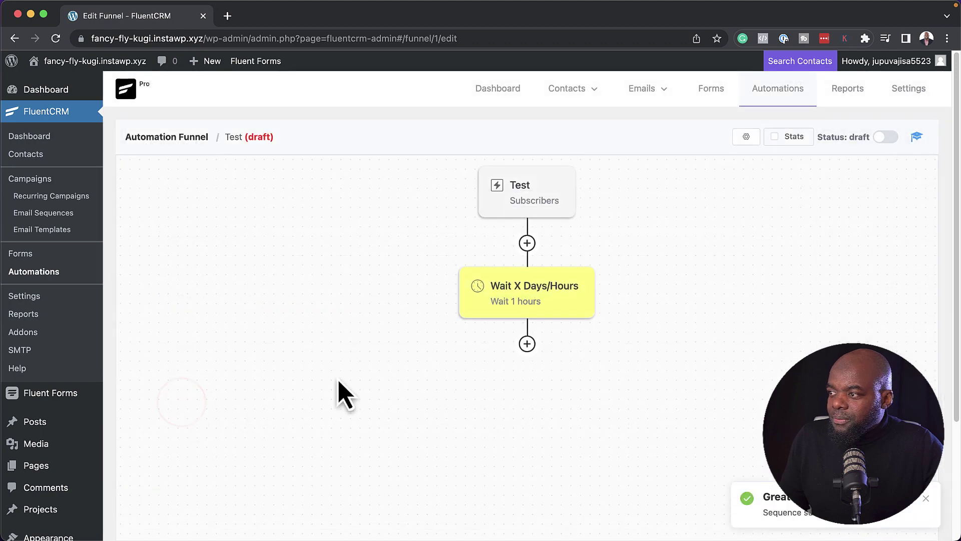
Bring up the Add Action / Goal list for the step after the wait
mouse_move(527, 345)
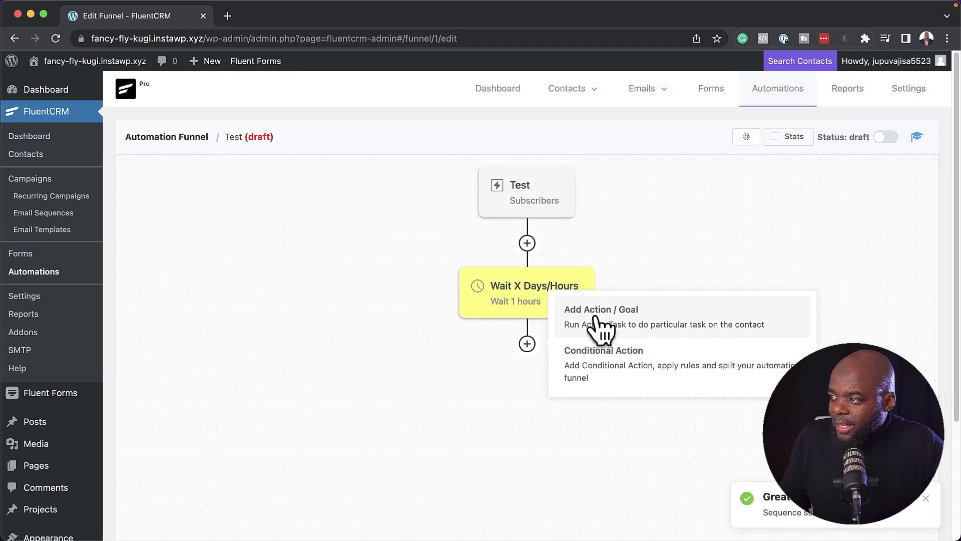
click(601, 328)
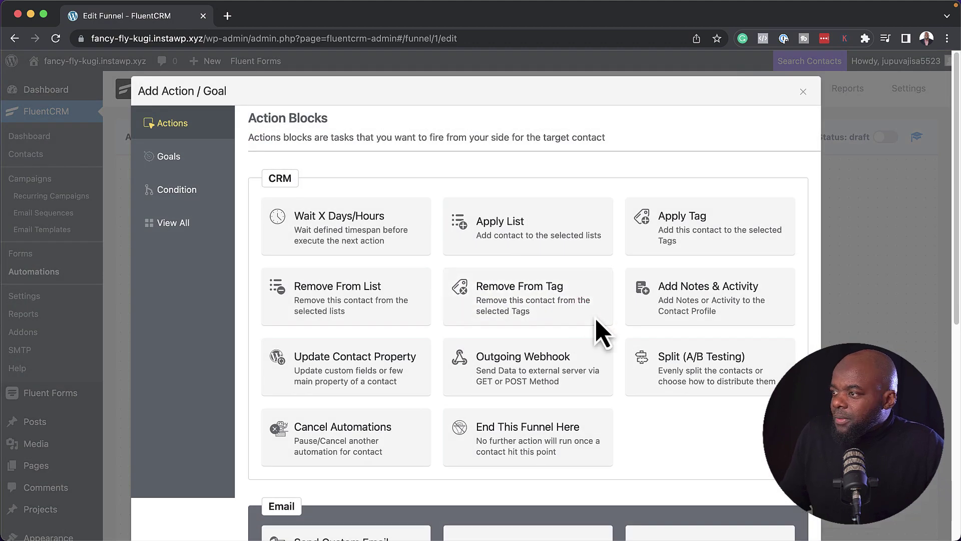
scroll(601, 331, down, 5)
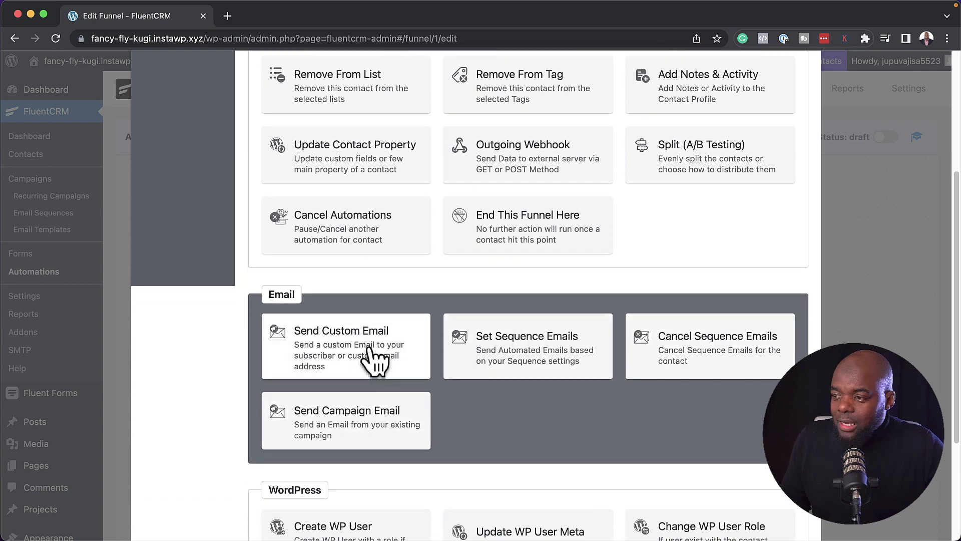
Add a Send Custom Email step and paste lorem-ipsum paragraphs over the body placeholder
click(369, 345)
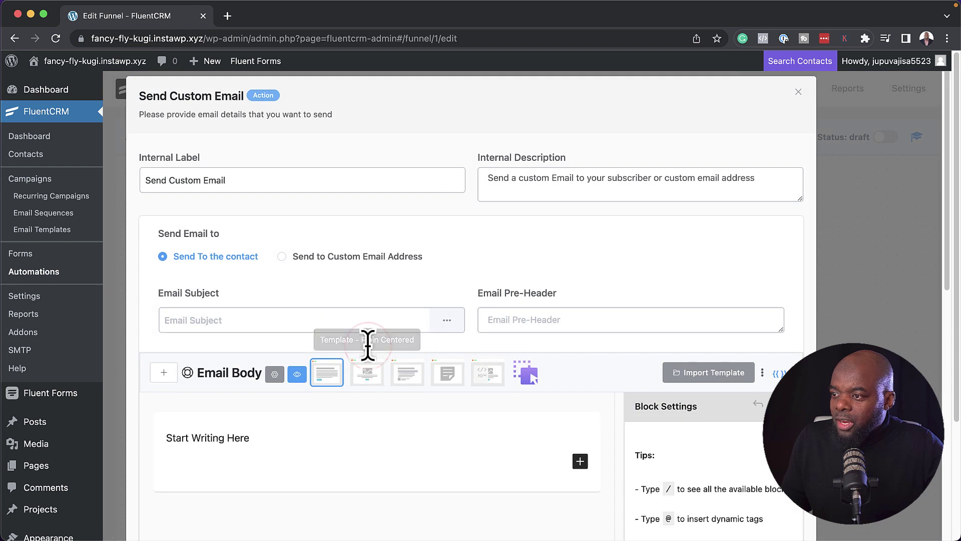
triple_click(262, 443)
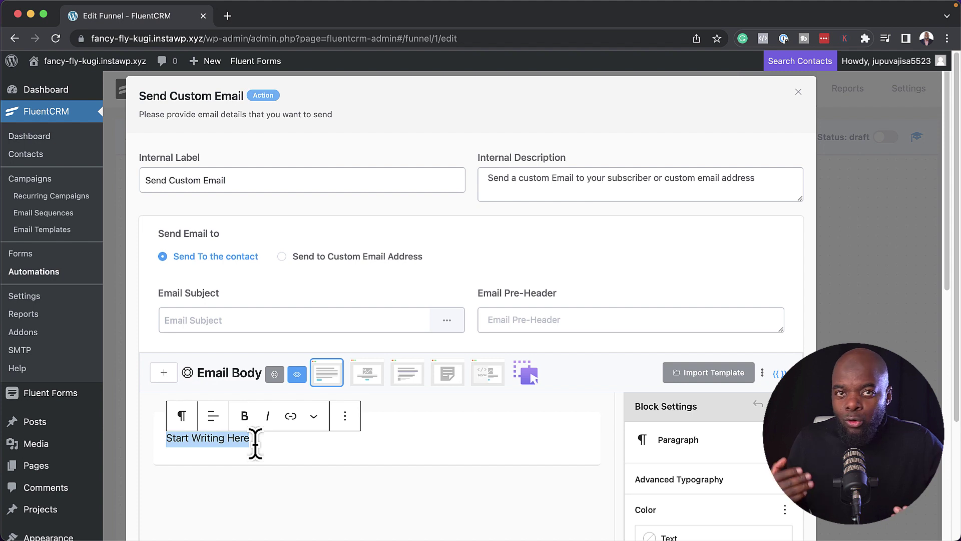
click(275, 440)
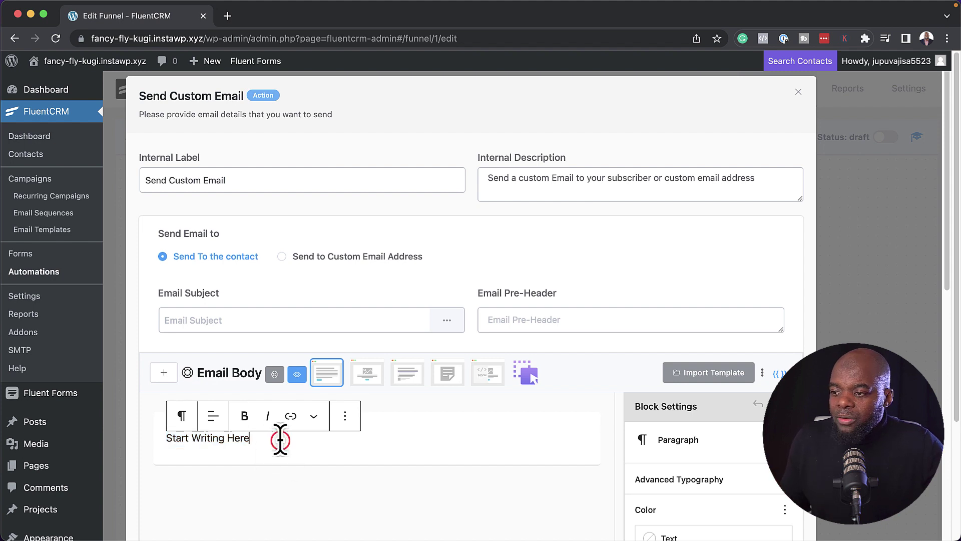
drag(250, 443, 142, 458)
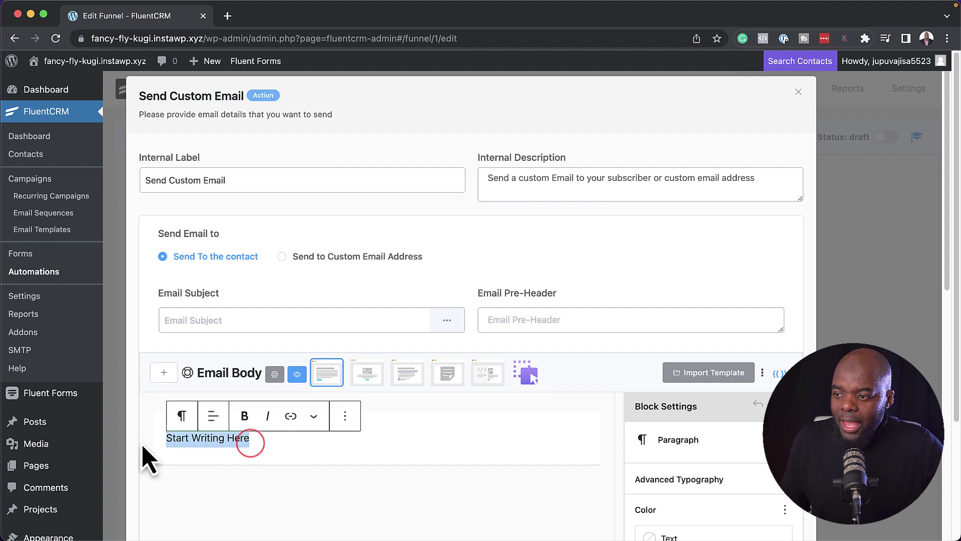
text(Lorem ipsum dolor sit amet, consectetuer adipiscing elit. Donec odio. Quisque volutpat mattis eros. Nullam malesuada erat ut turpis. Suspendisse urna nibh, viverra non, semper Donec nec justo eget felis facilisis fermentum. Aliquam porttitor mauris sit amet orci. Aenean dignissim pellentesque felis.)
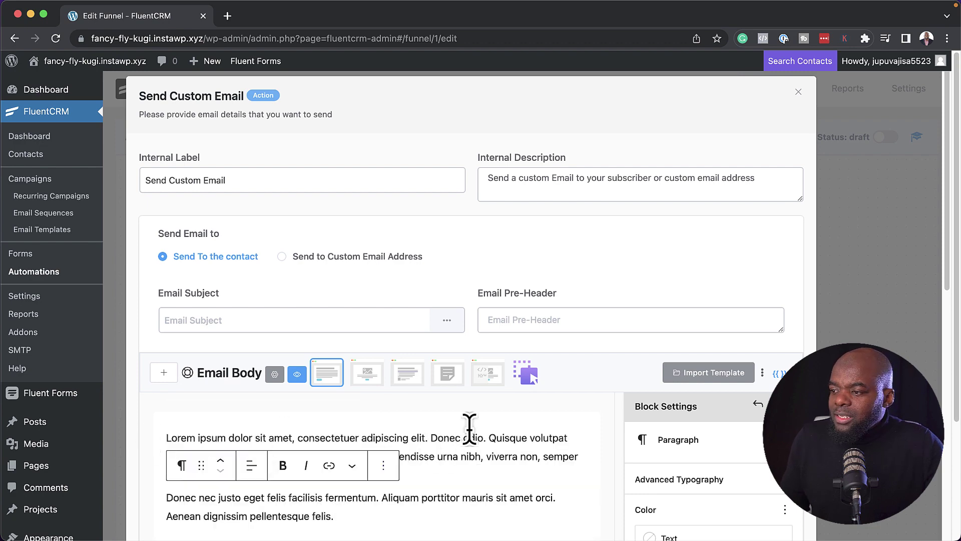
scroll(468, 434, down, 7)
scroll(474, 447, down, 3)
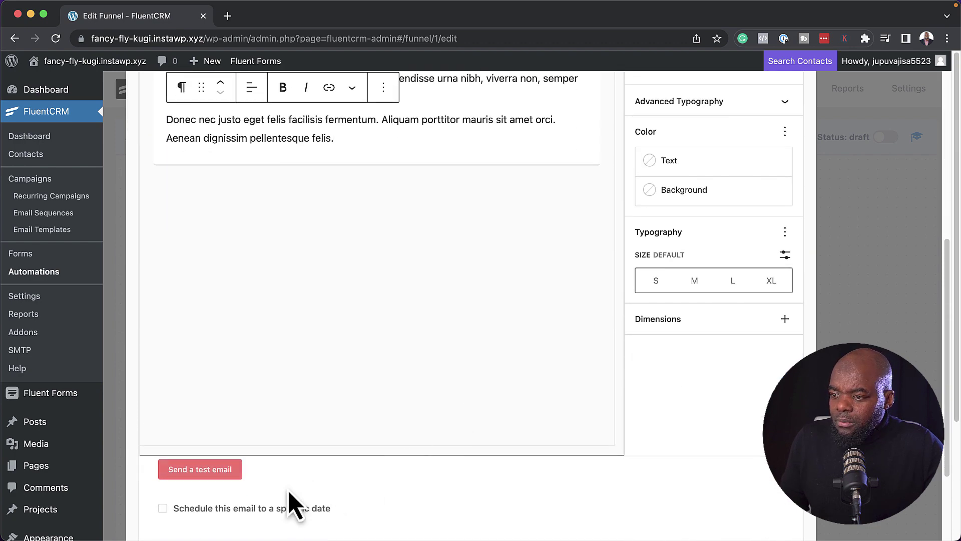
scroll(296, 505, down, 1)
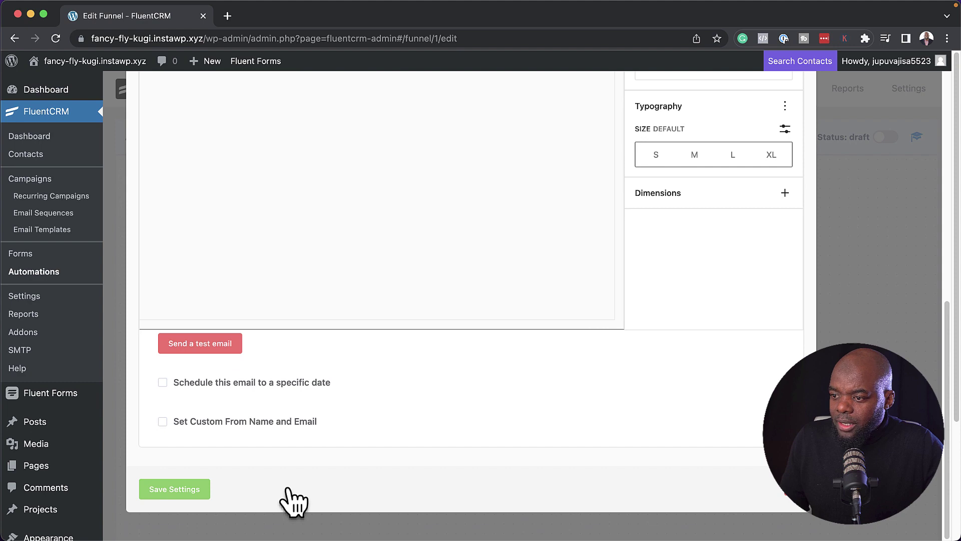
scroll(295, 503, up, 10)
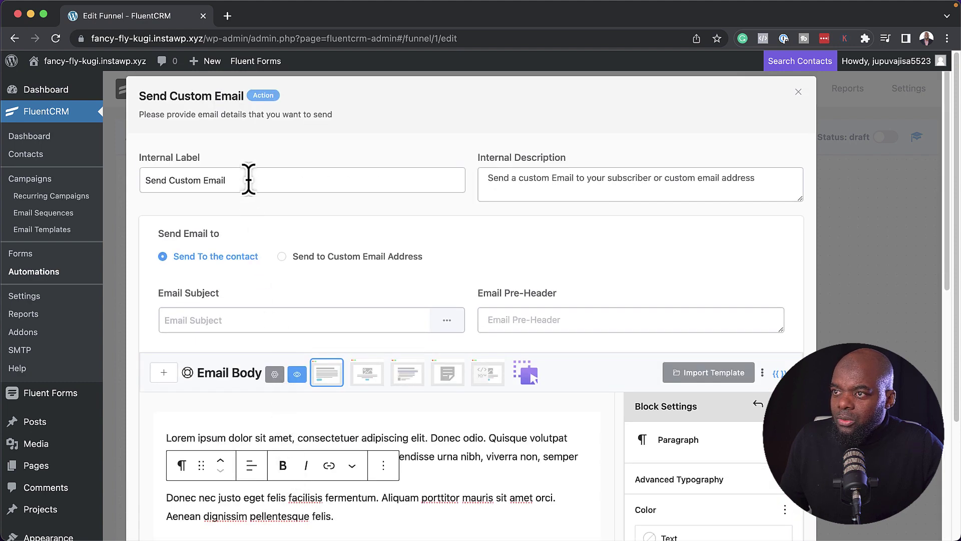
Set the Internal Label to 'Thank You', enter the email subject, and save the step
triple_click(248, 179)
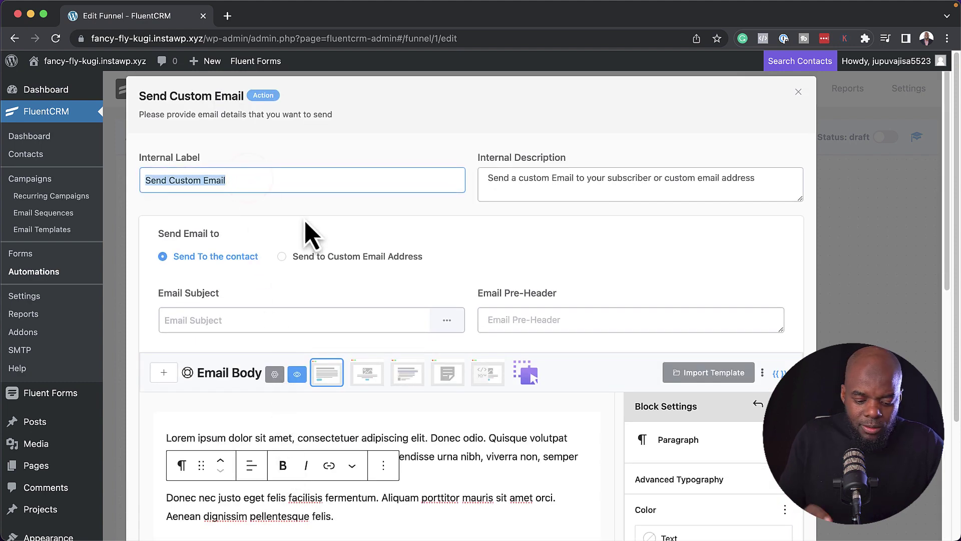
text(Thank You)
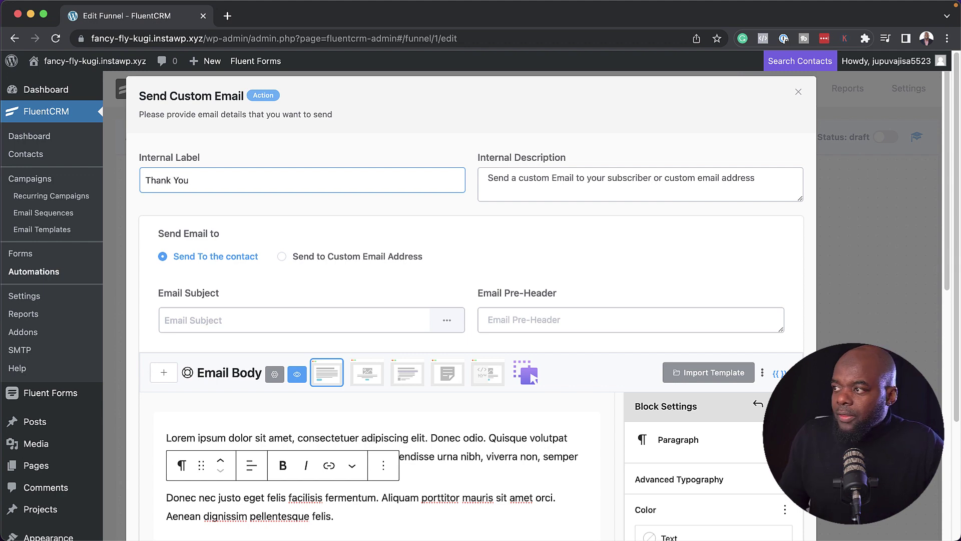
scroll(221, 270, down, 6)
scroll(221, 275, up, 5)
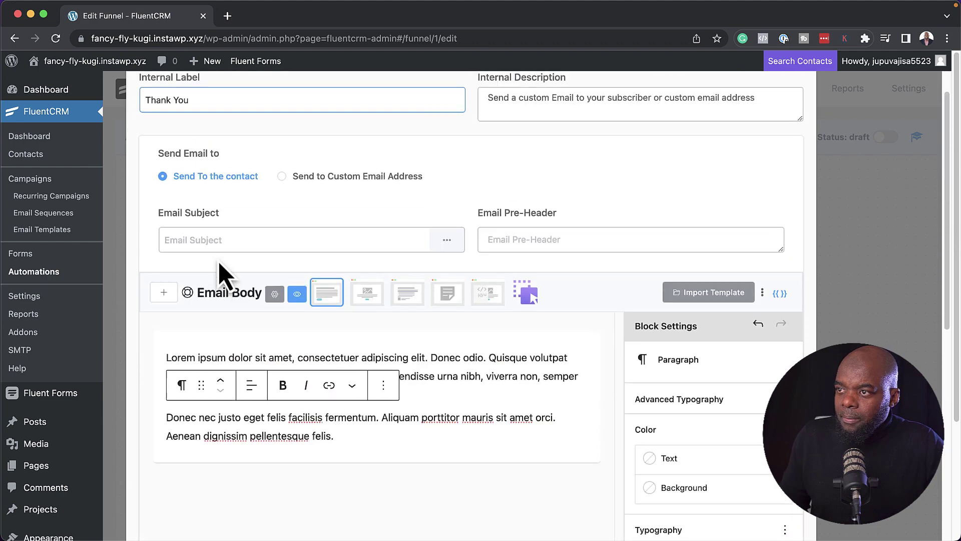
scroll(221, 274, up, 2)
click(208, 320)
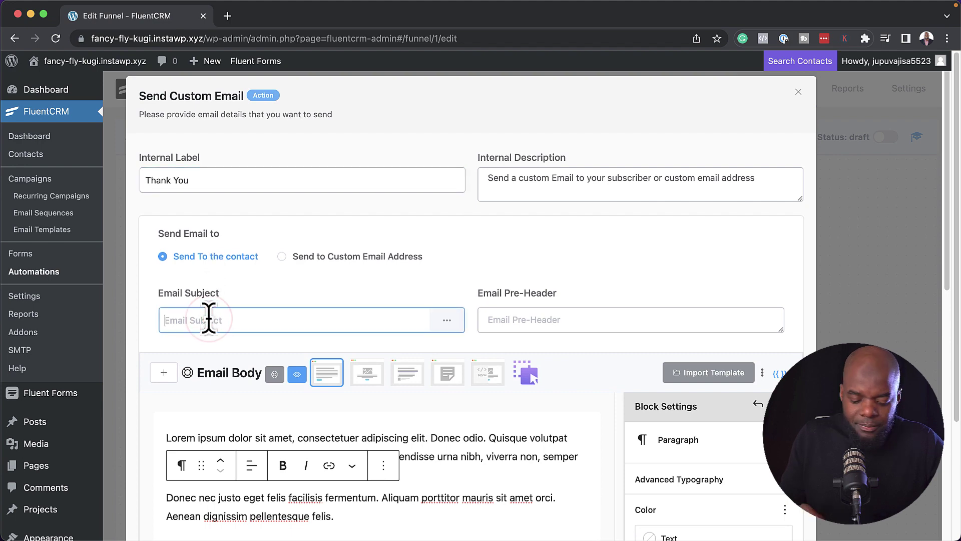
scroll(213, 331, down, 10)
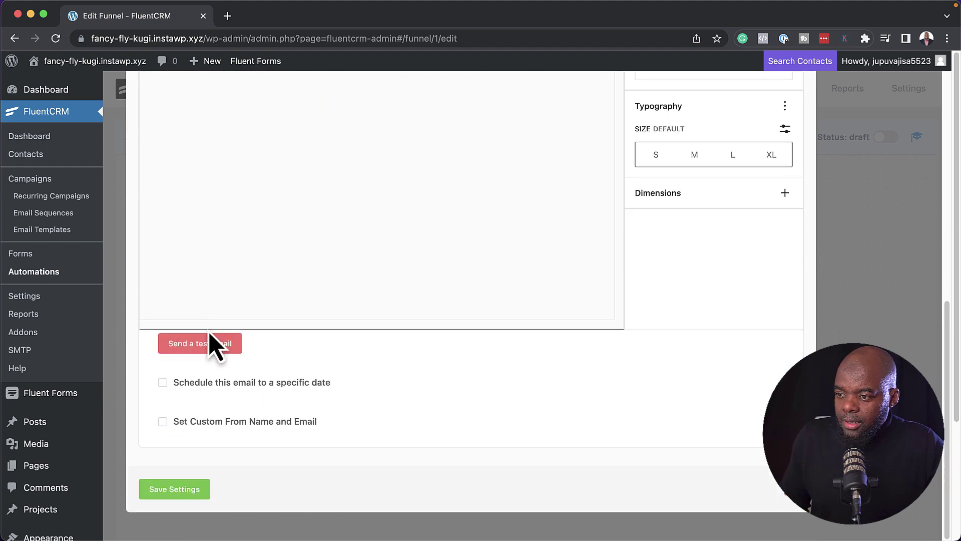
click(184, 489)
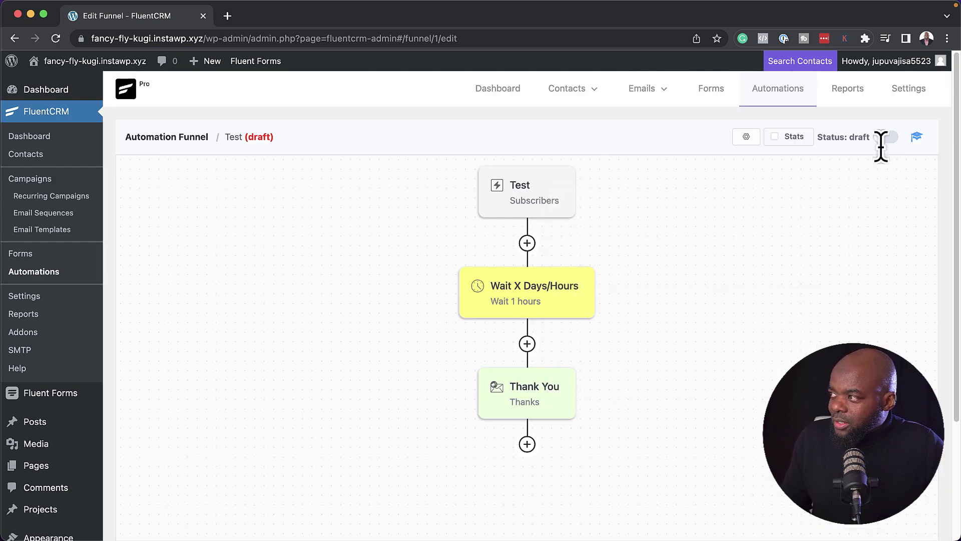
Switch the Test funnel's status from draft to published
click(896, 136)
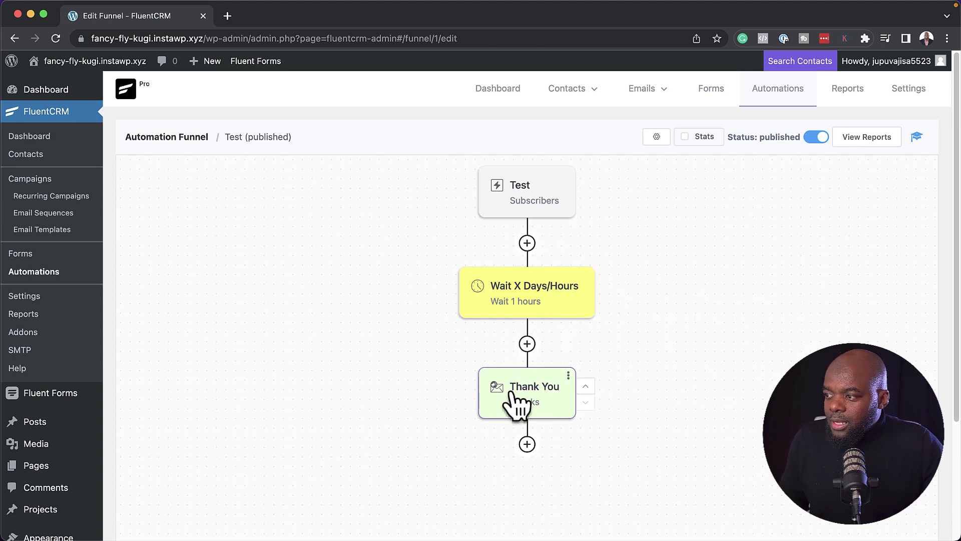
mouse_move(543, 437)
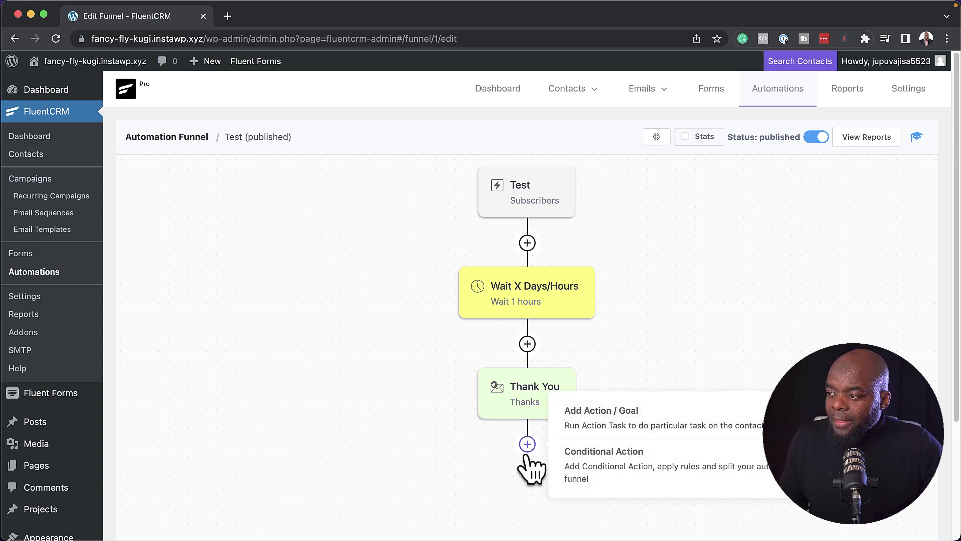
Add a Check Condition step where contact tags include Subscribers, and save it
click(607, 473)
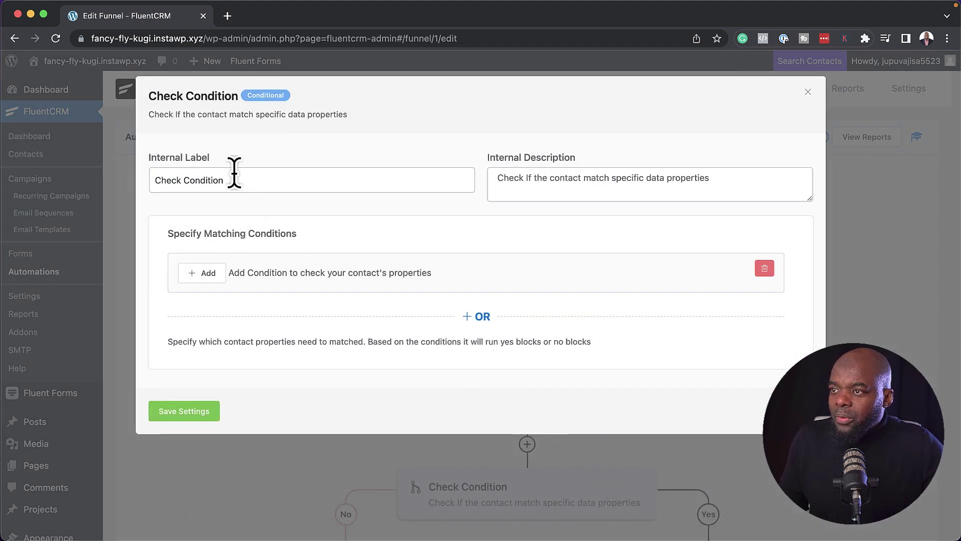
click(212, 275)
click(279, 241)
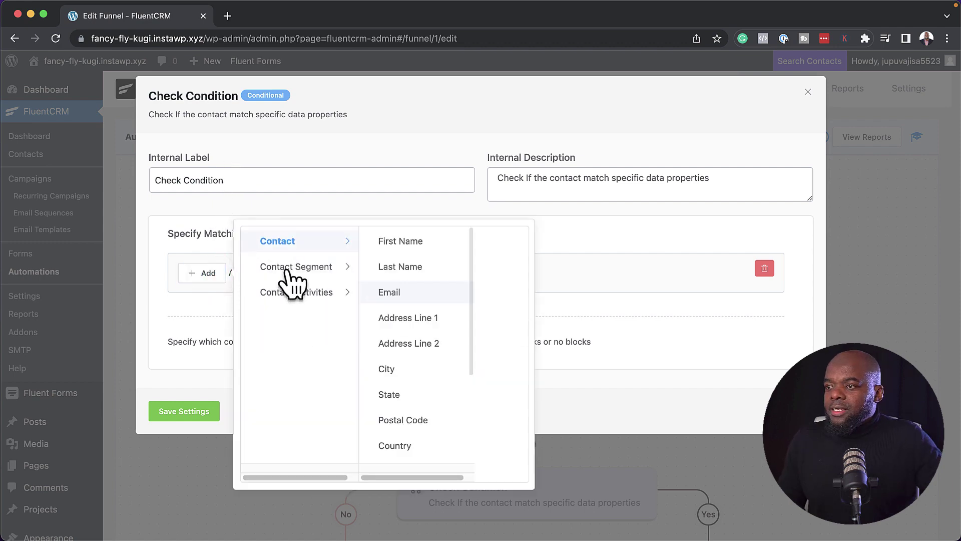
click(317, 267)
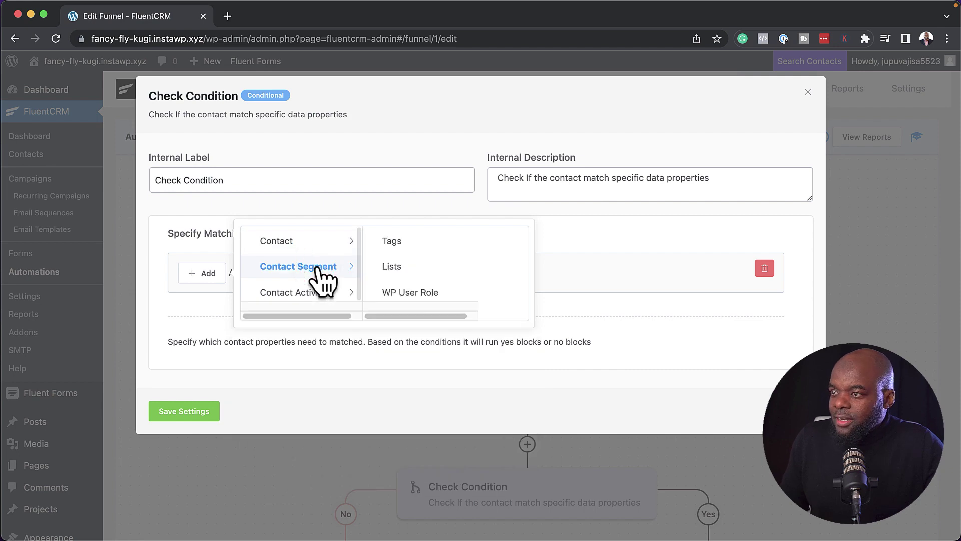
click(429, 243)
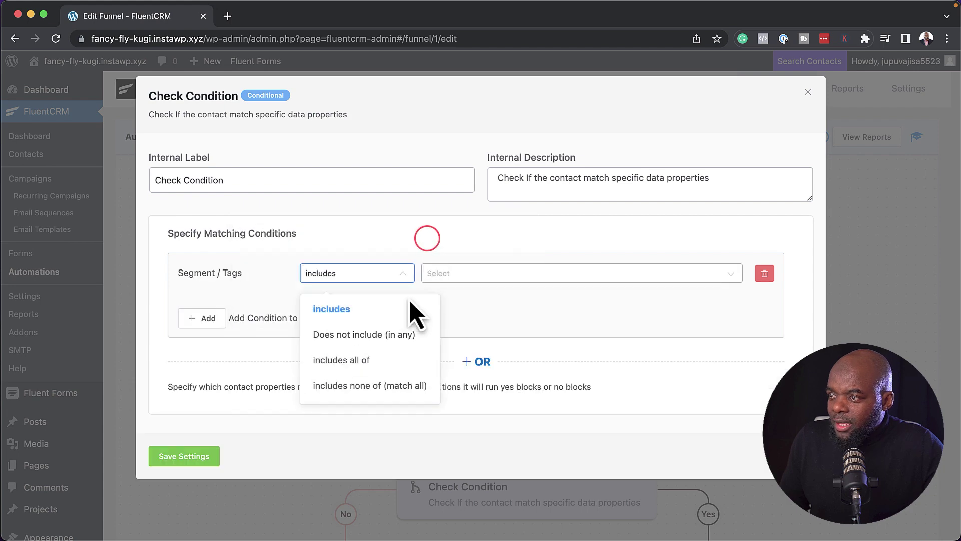
click(451, 272)
click(488, 334)
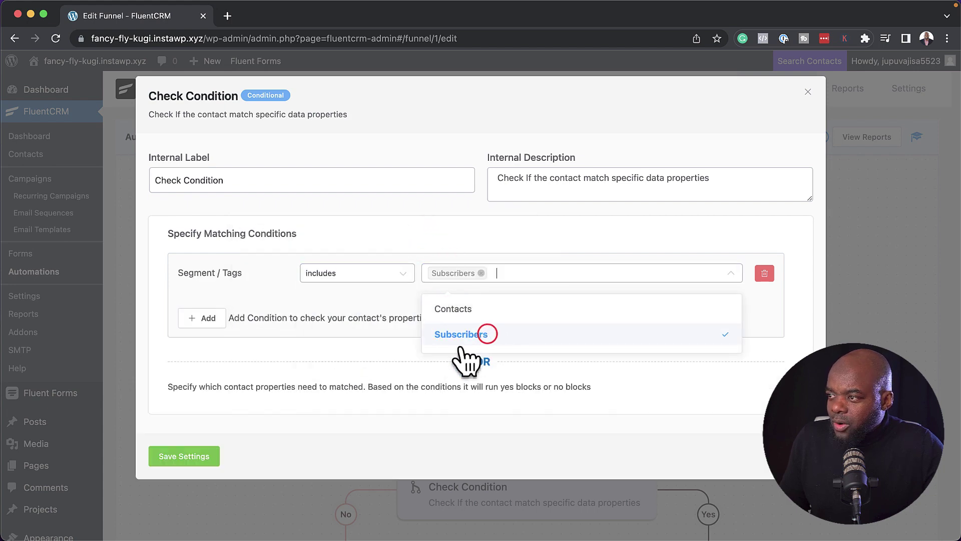
click(195, 457)
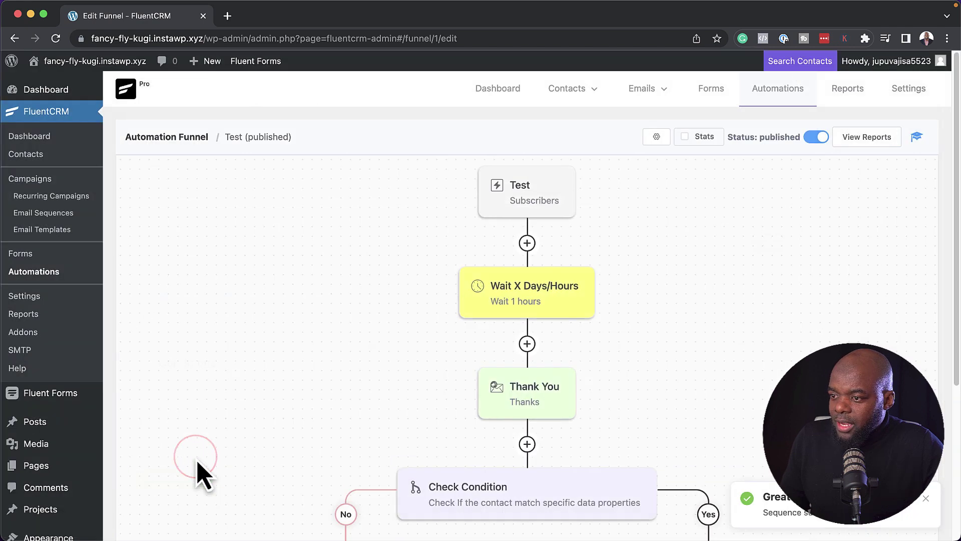
Put an End This Funnel Here step on the Yes branch and save it
scroll(199, 472, down, 5)
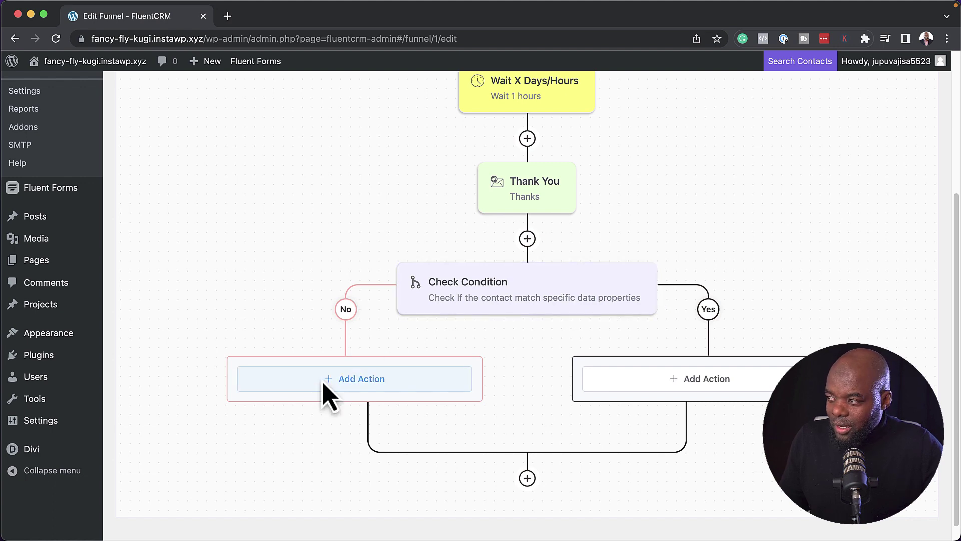
click(699, 383)
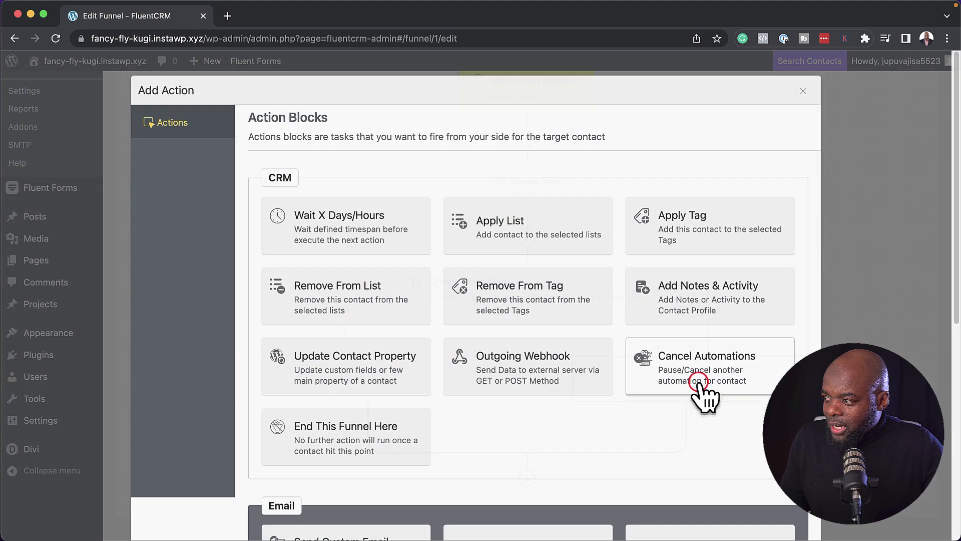
click(357, 443)
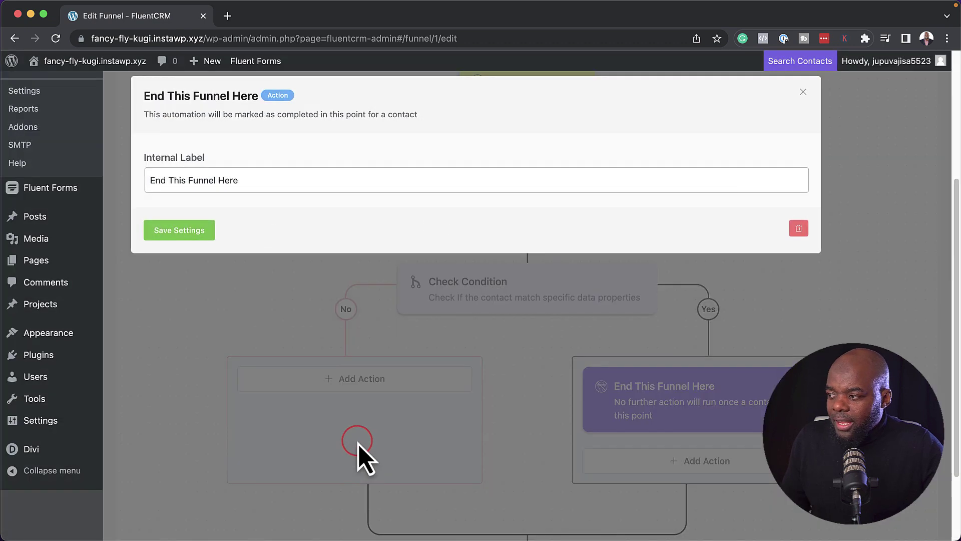
click(182, 230)
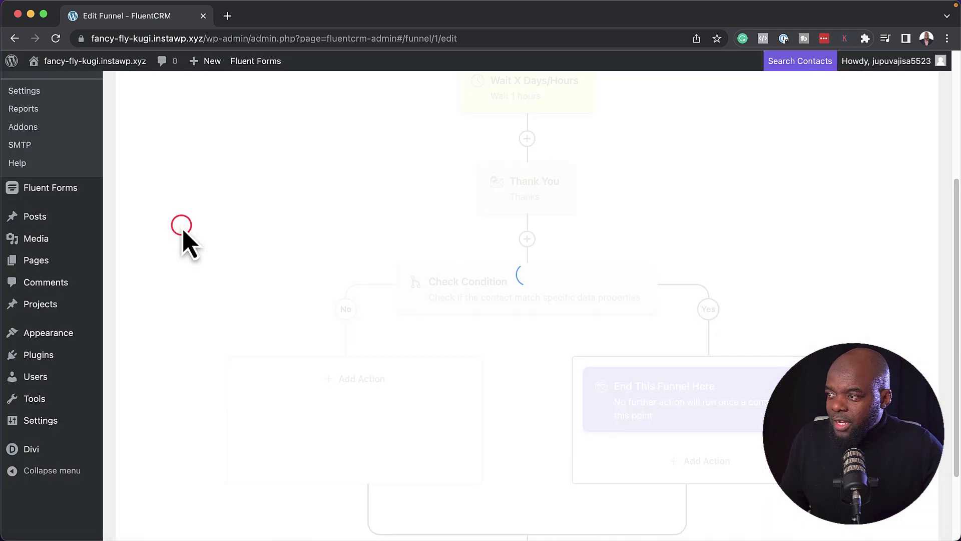
scroll(235, 283, down, 2)
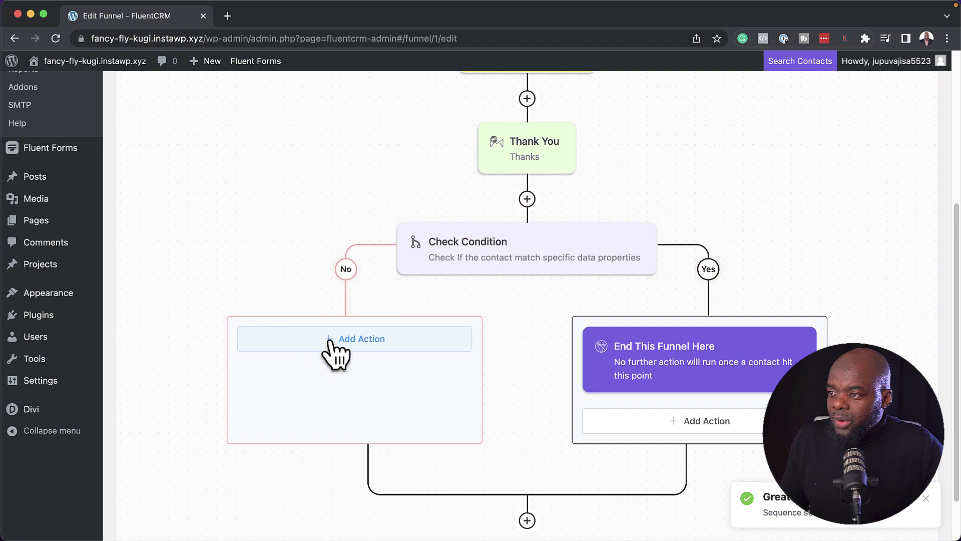
Add a Notes & Activity step on the No branch: title Test, type Email, sample description
click(329, 338)
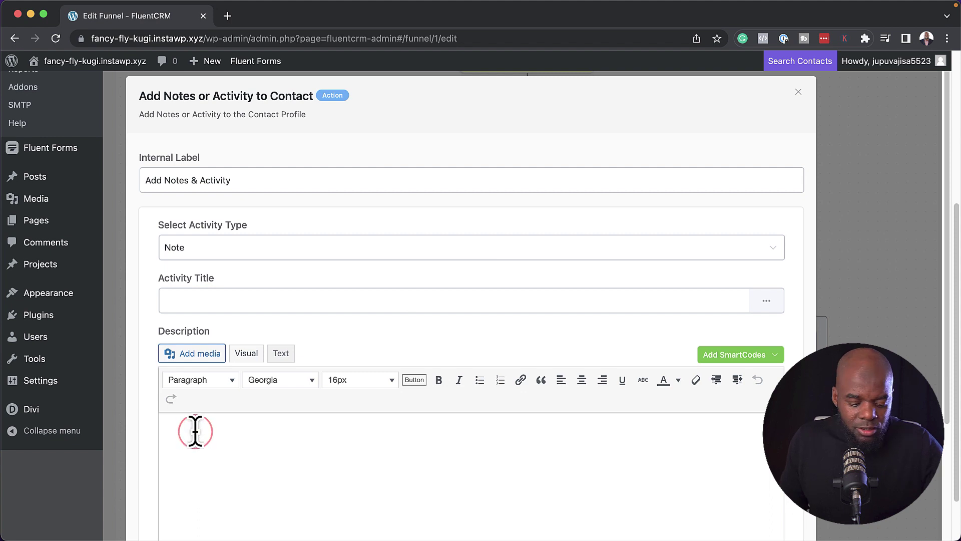
text(Test)
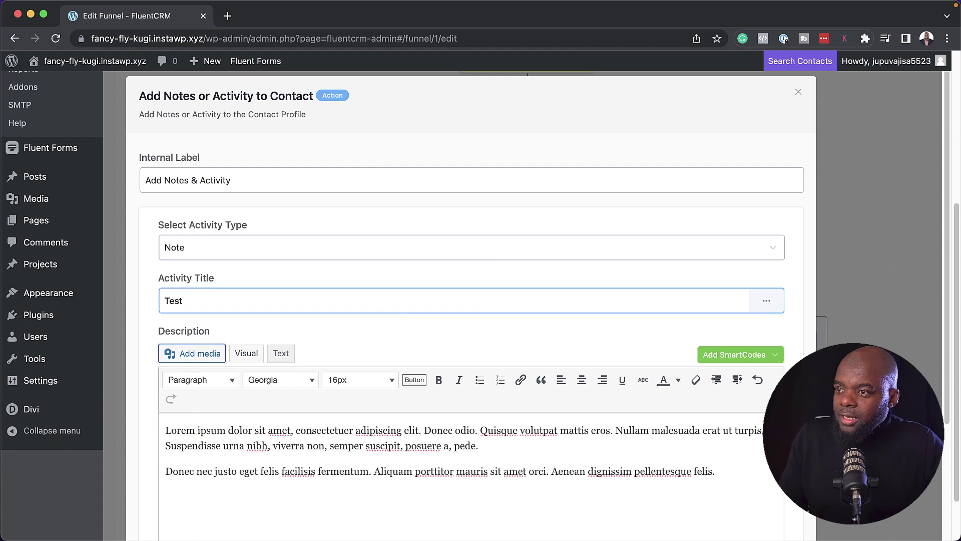
key(shift+Tab)
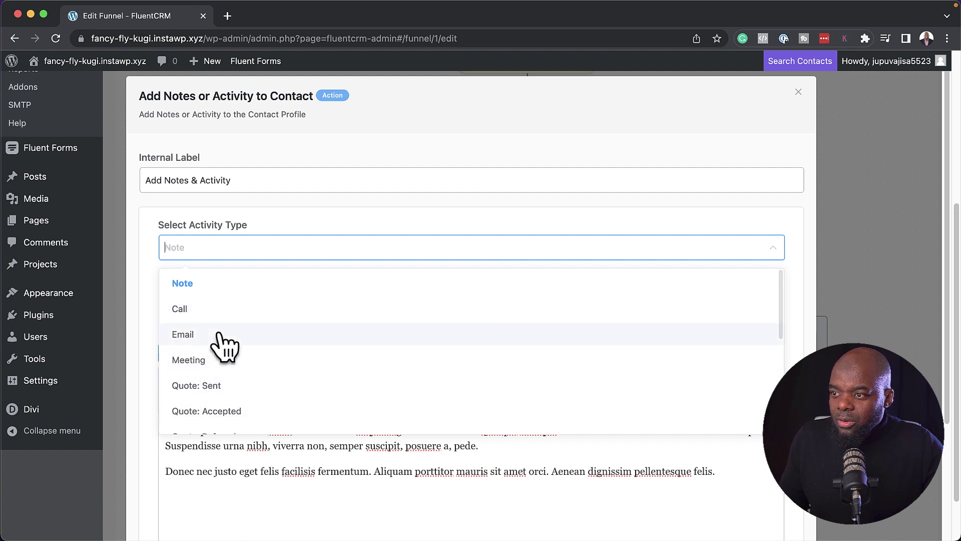
click(219, 334)
scroll(200, 401, down, 3)
click(179, 485)
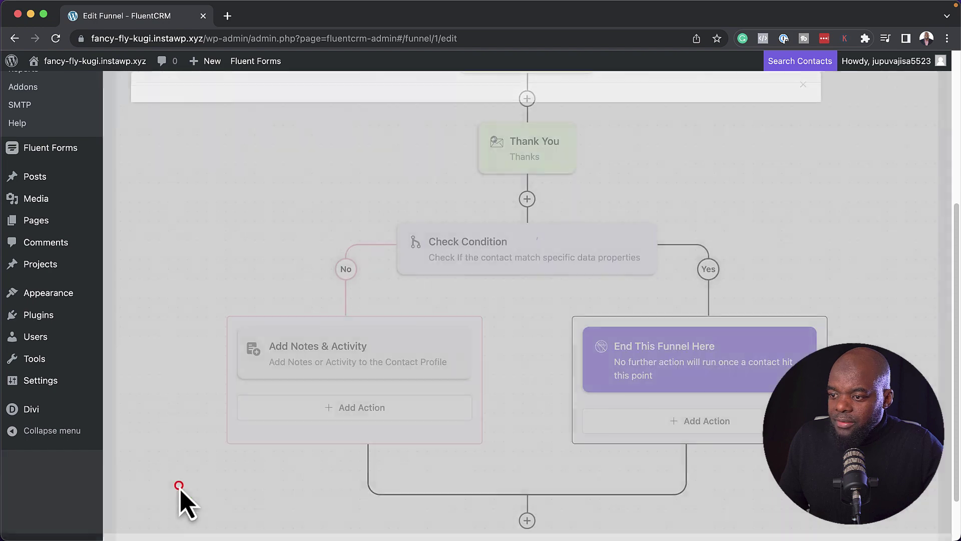
scroll(181, 496, up, 1)
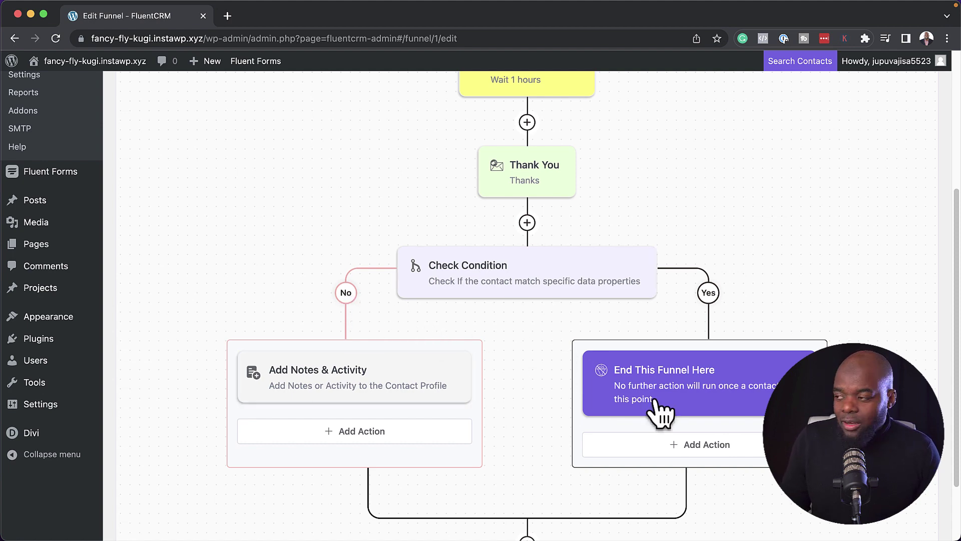
Add a 1-day Wait X Days/Hours step after the notes step on the No branch
click(330, 433)
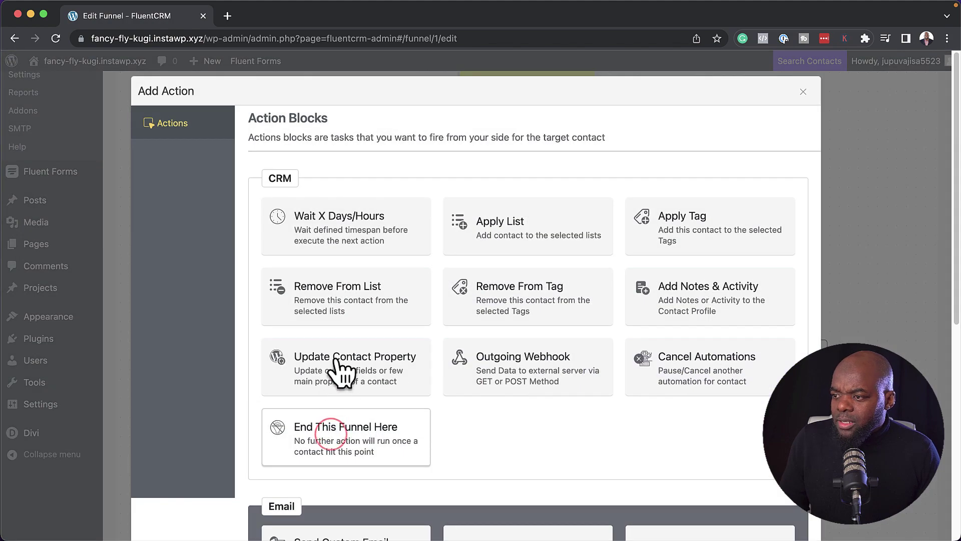
click(341, 225)
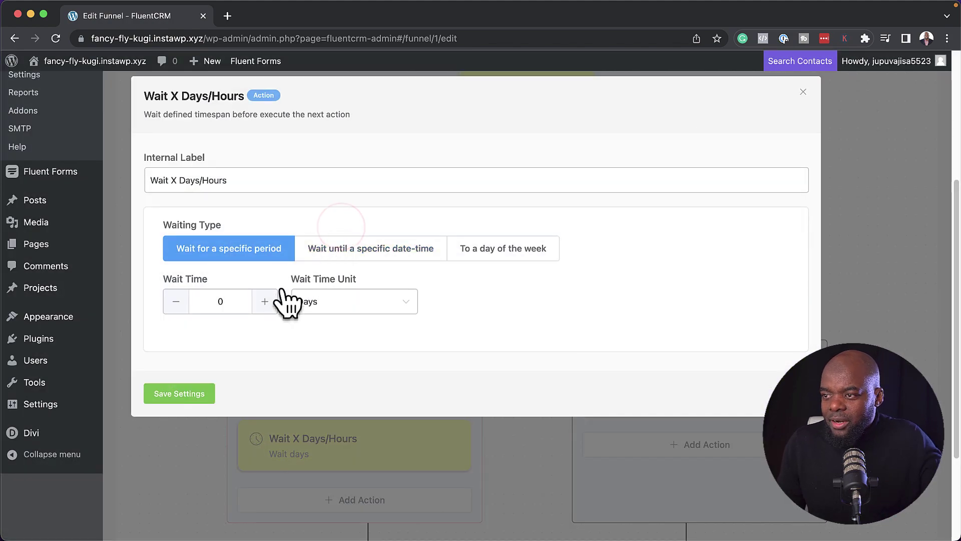
click(186, 396)
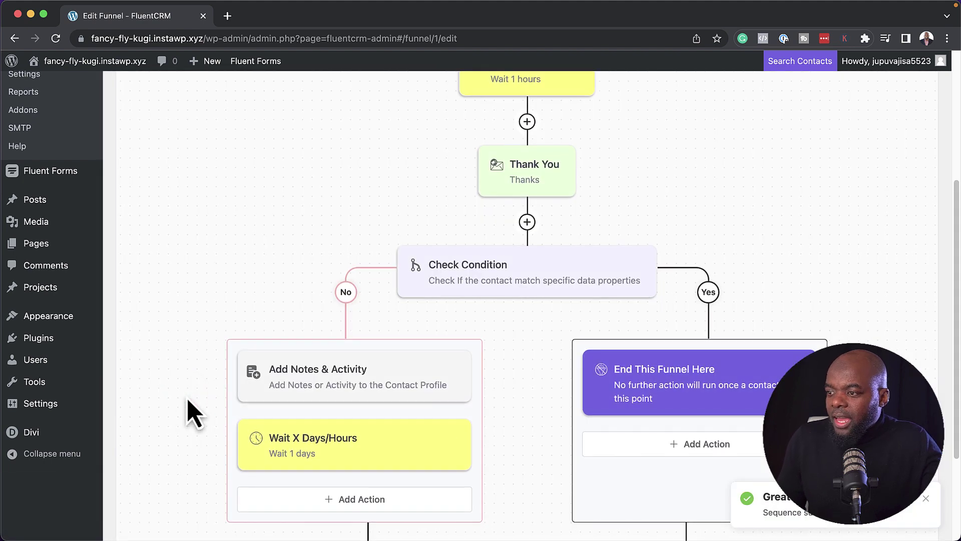
scroll(190, 404, down, 2)
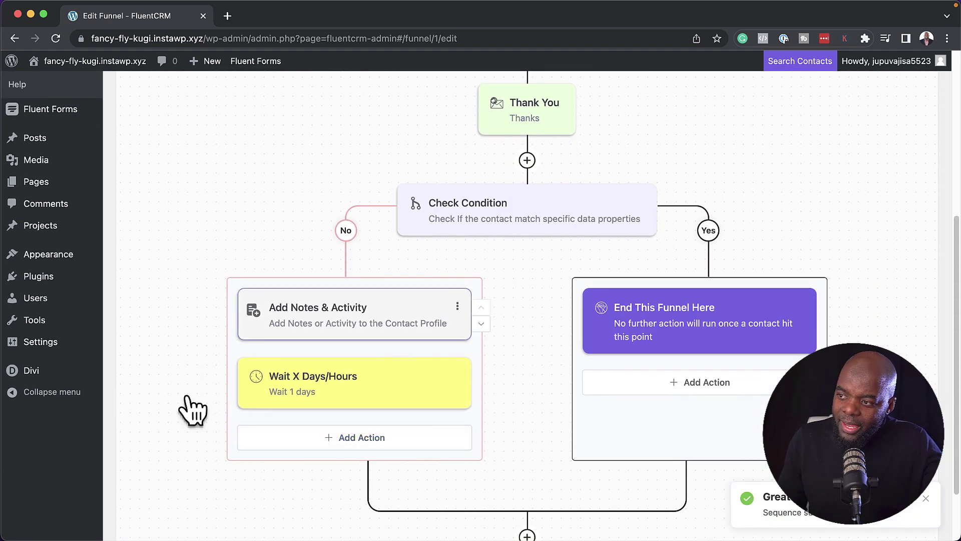
scroll(218, 367, up, 5)
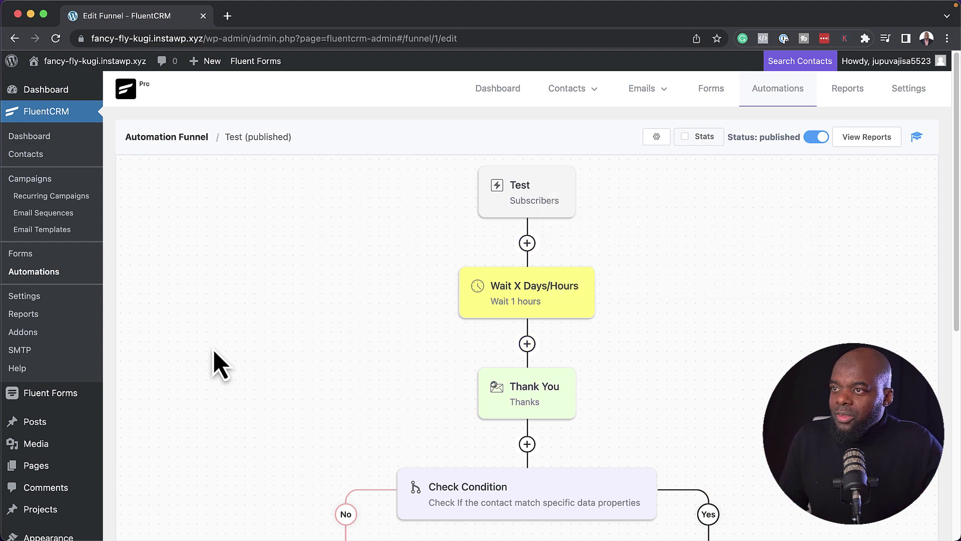
Start a new Inline Opt-in form from the dashboard and title it 'Subscribers'
click(31, 135)
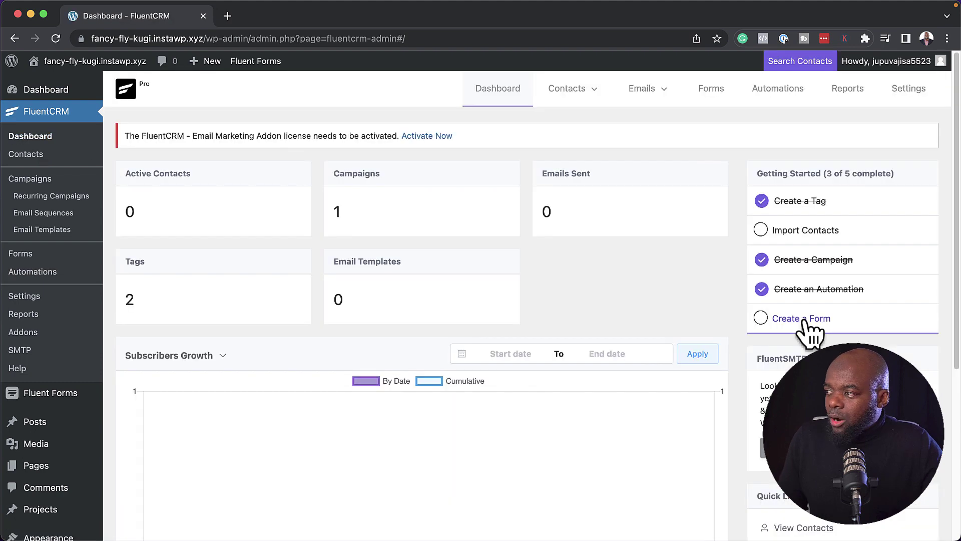
click(804, 321)
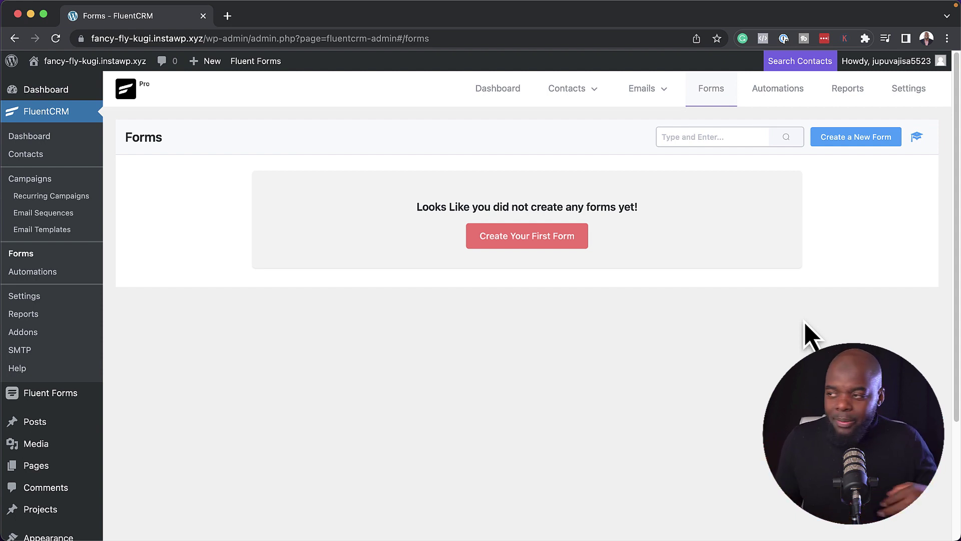
click(553, 235)
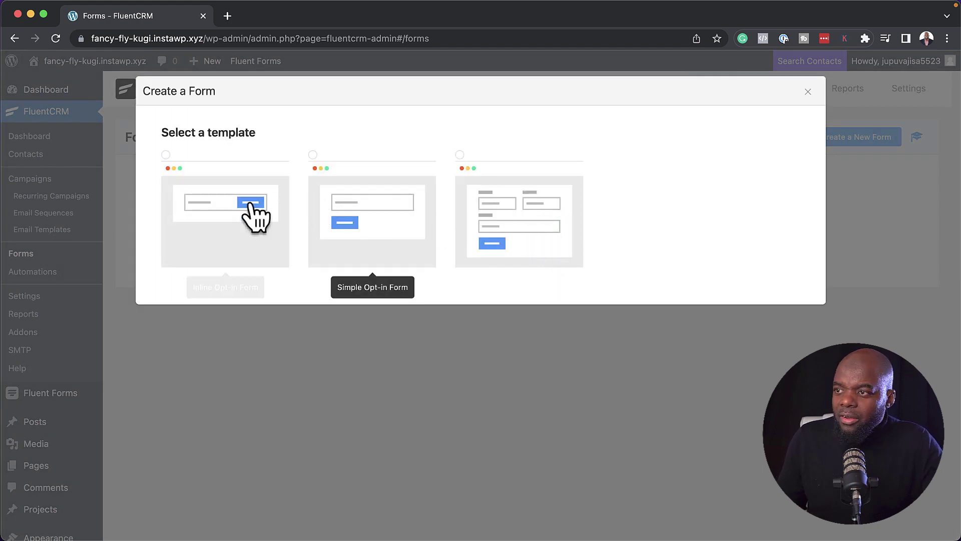
click(214, 206)
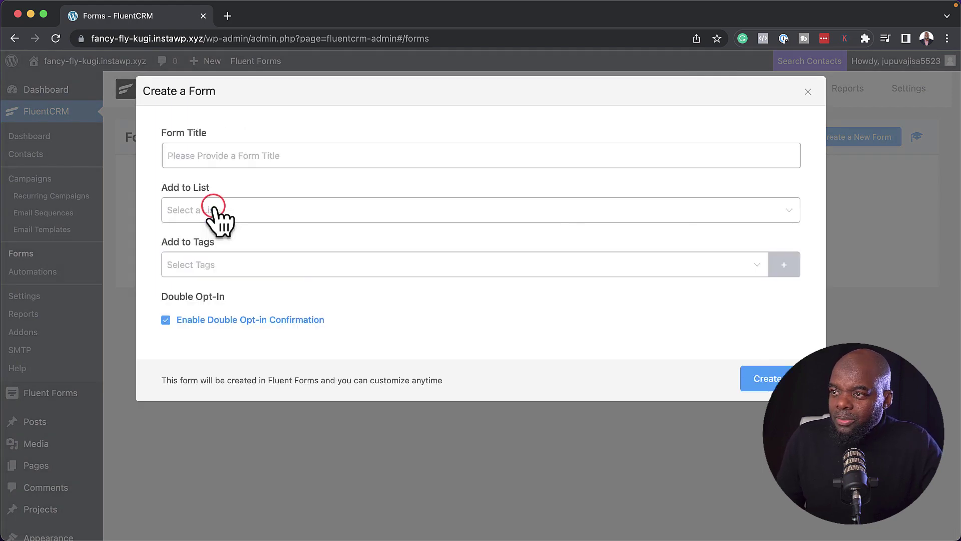
click(198, 156)
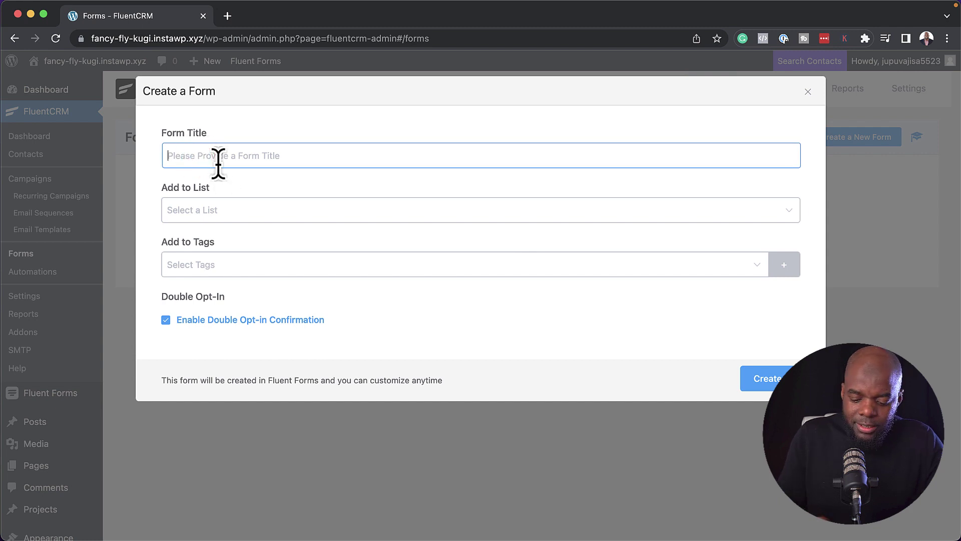
text(Subscribers)
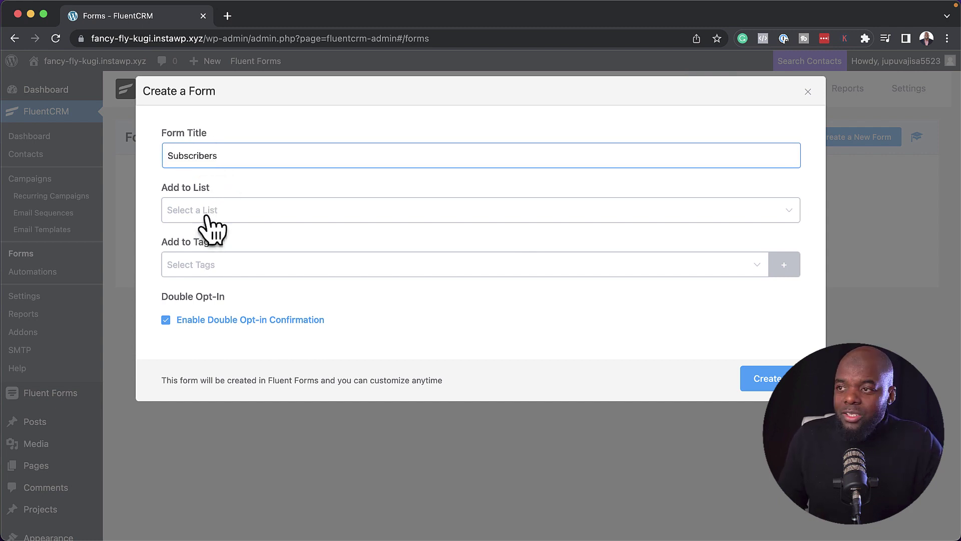
Send sign-ups to the Subscribers list and tag, set the double opt-in option, and create the form
click(207, 209)
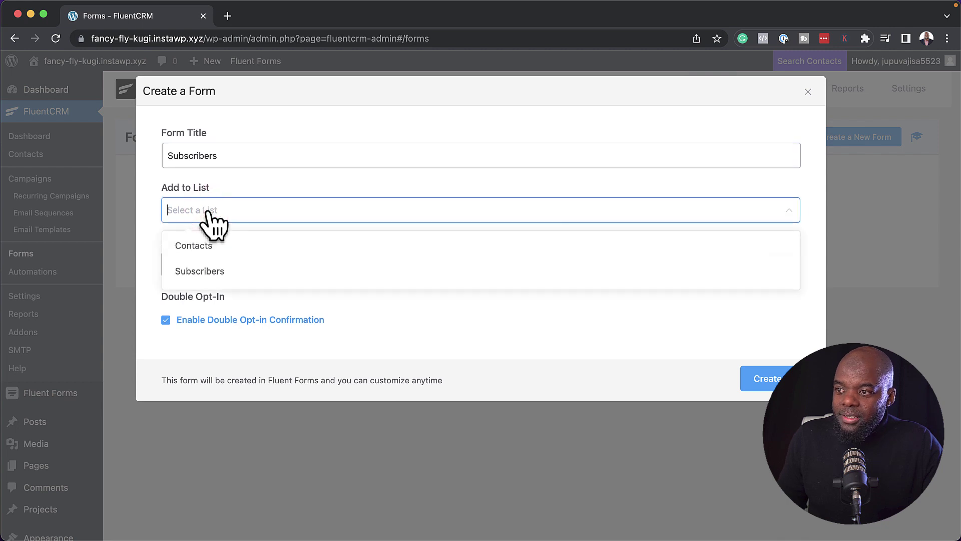
click(209, 271)
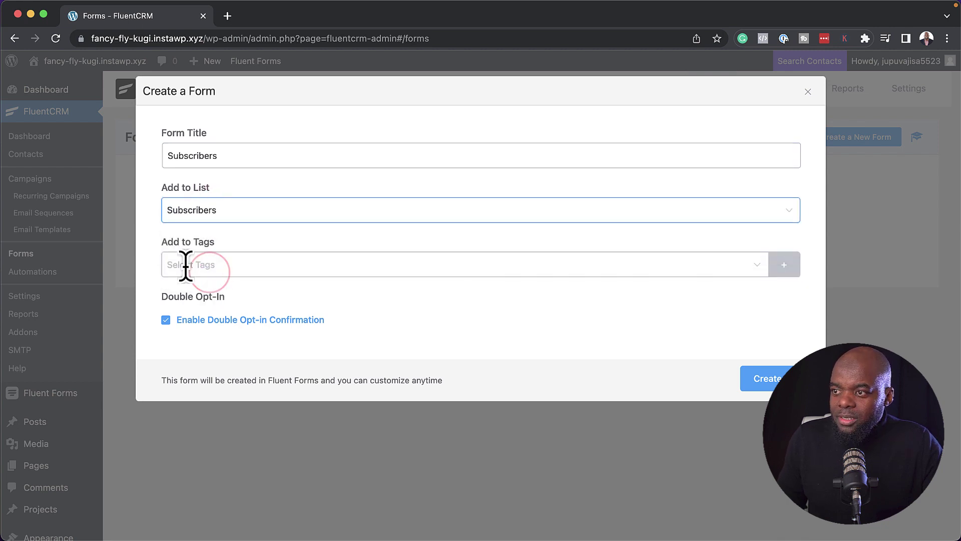
click(185, 266)
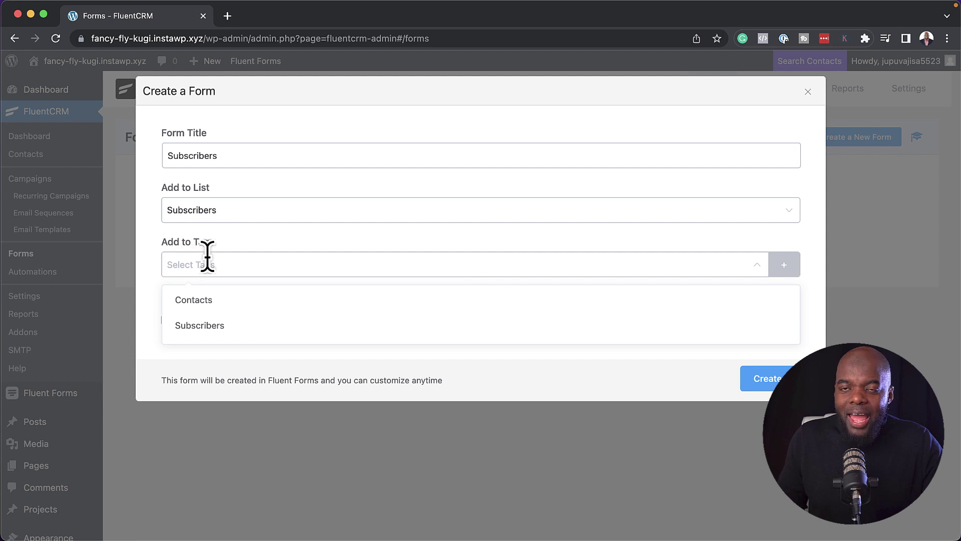
click(230, 325)
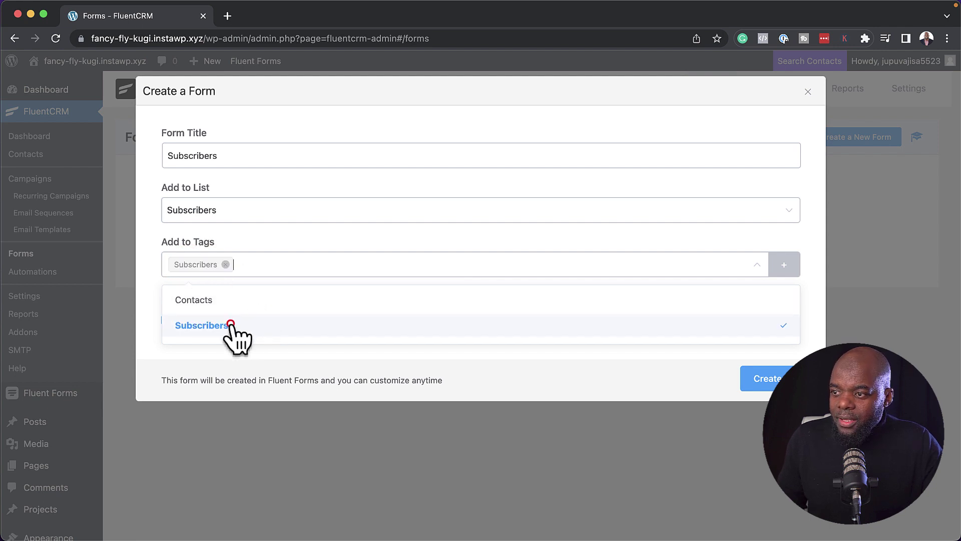
click(139, 269)
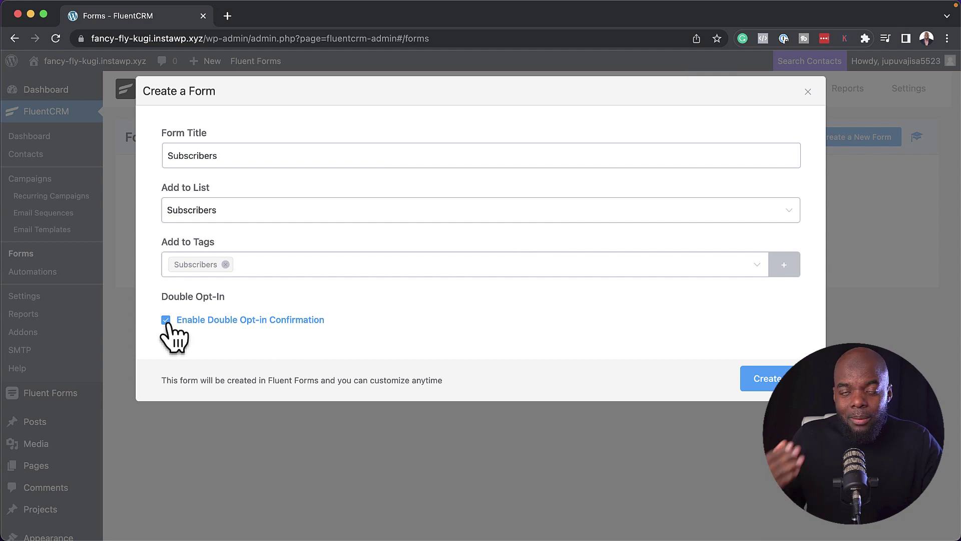
click(166, 320)
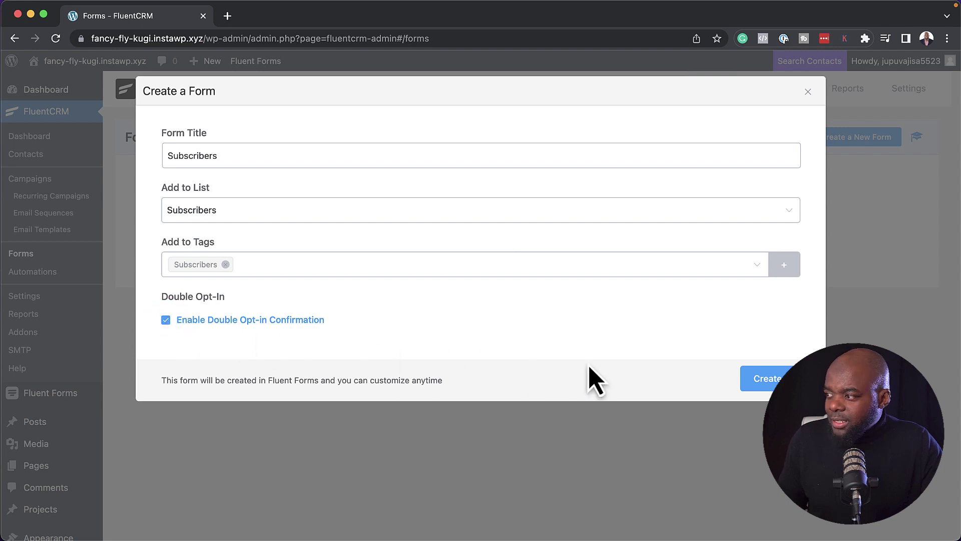
click(771, 381)
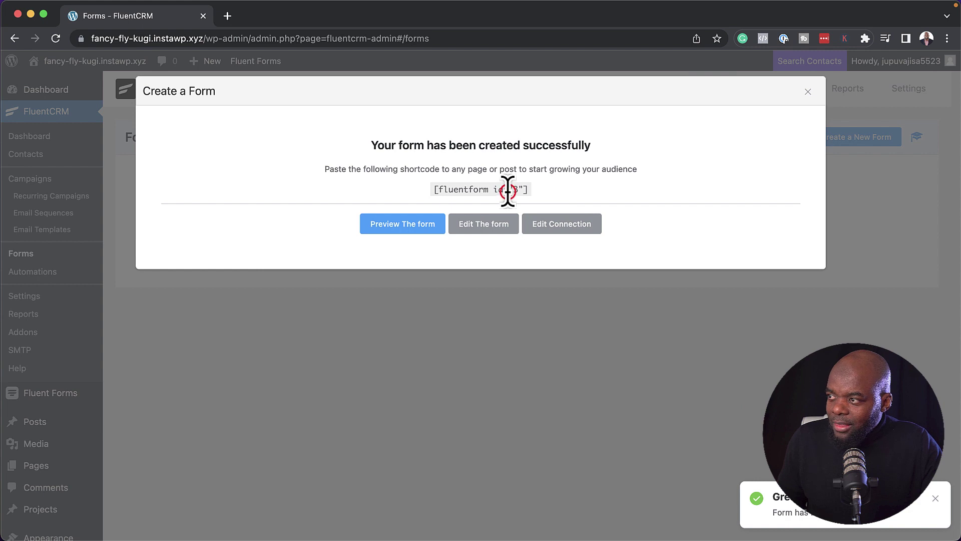
Copy the form shortcode and paste it into a two-column row on the List Building page
drag(527, 188, 423, 200)
key(super+c)
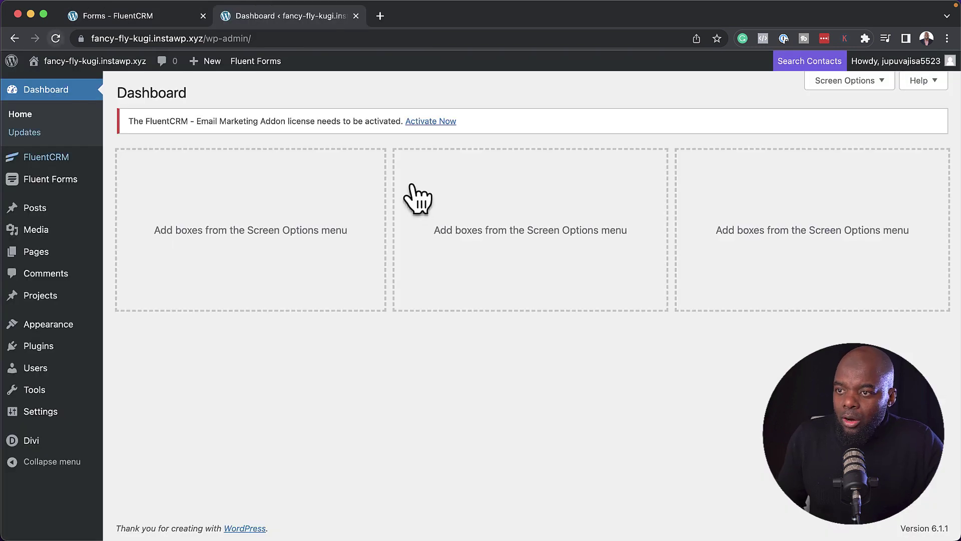
mouse_move(45, 258)
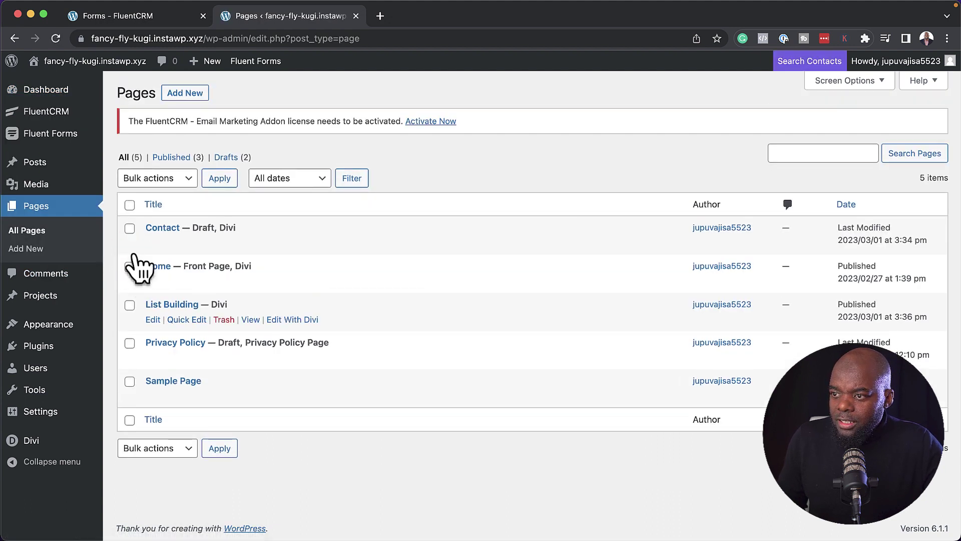
click(291, 319)
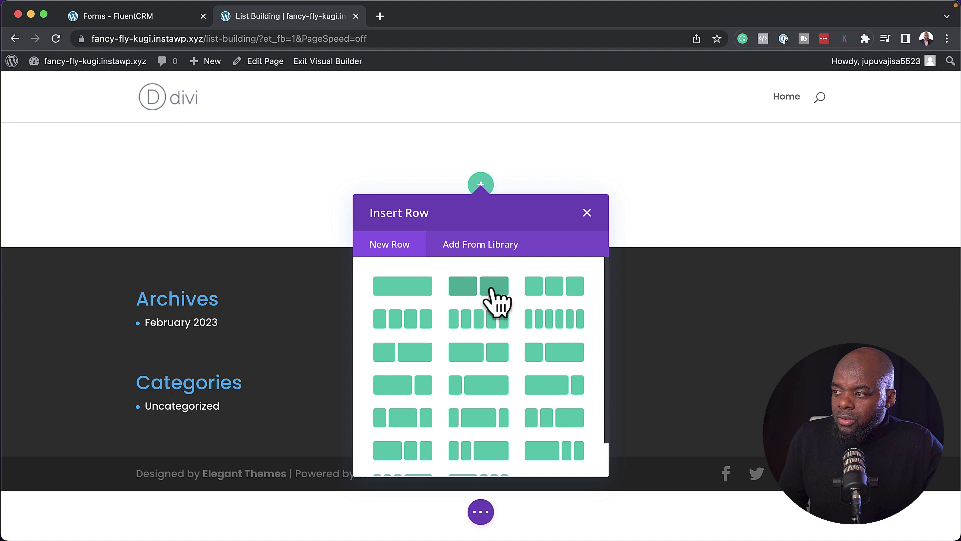
click(489, 286)
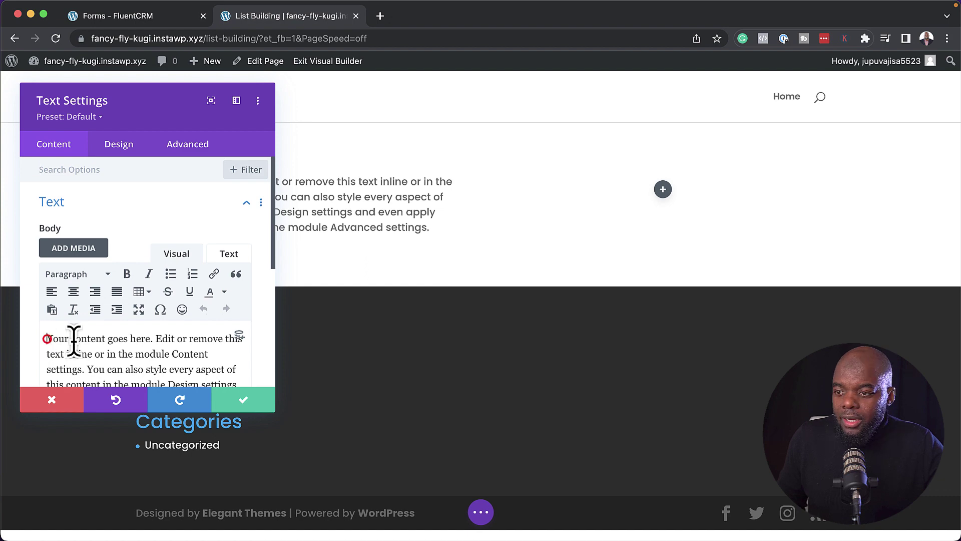
drag(74, 341, 189, 401)
key(super+v)
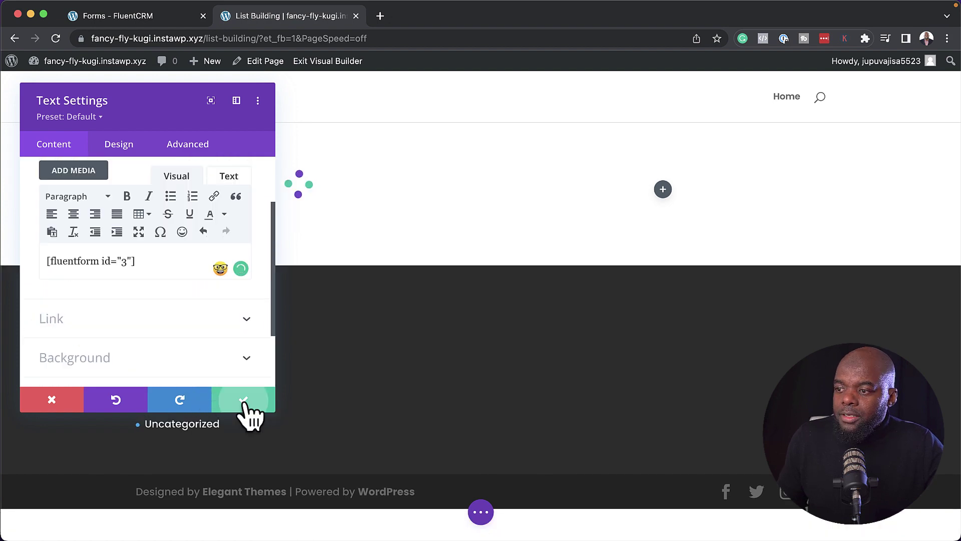
click(244, 404)
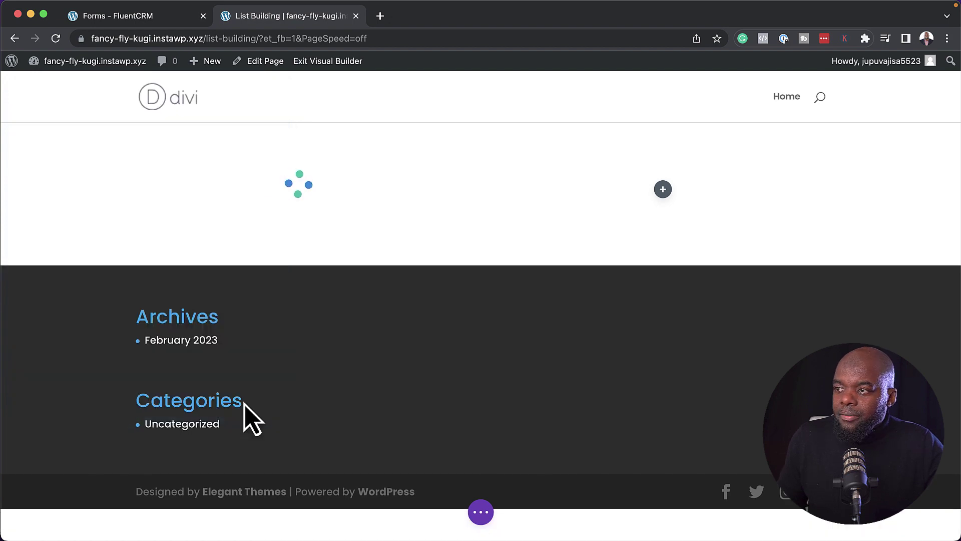
Add an Image module showing 3054-in-a-month.jpg to the right column
click(663, 190)
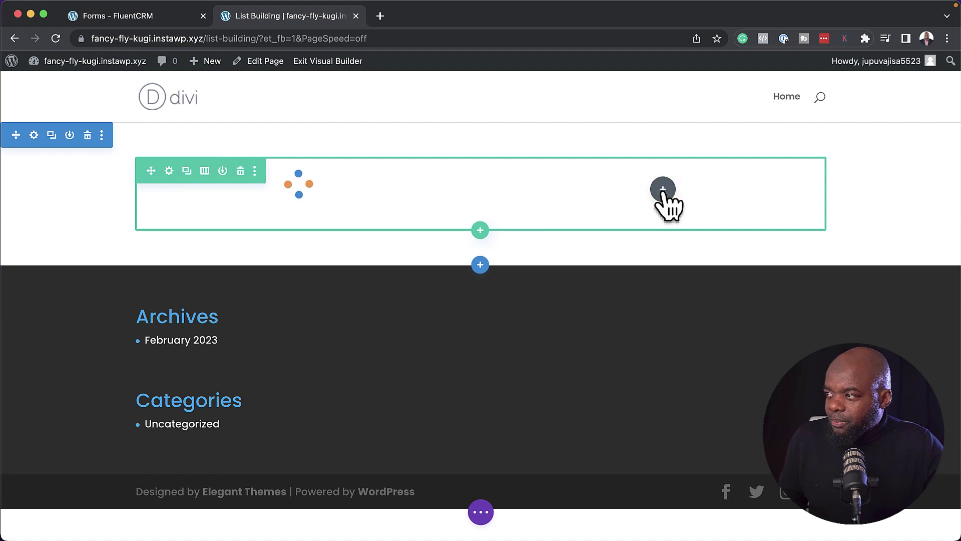
click(663, 190)
click(663, 189)
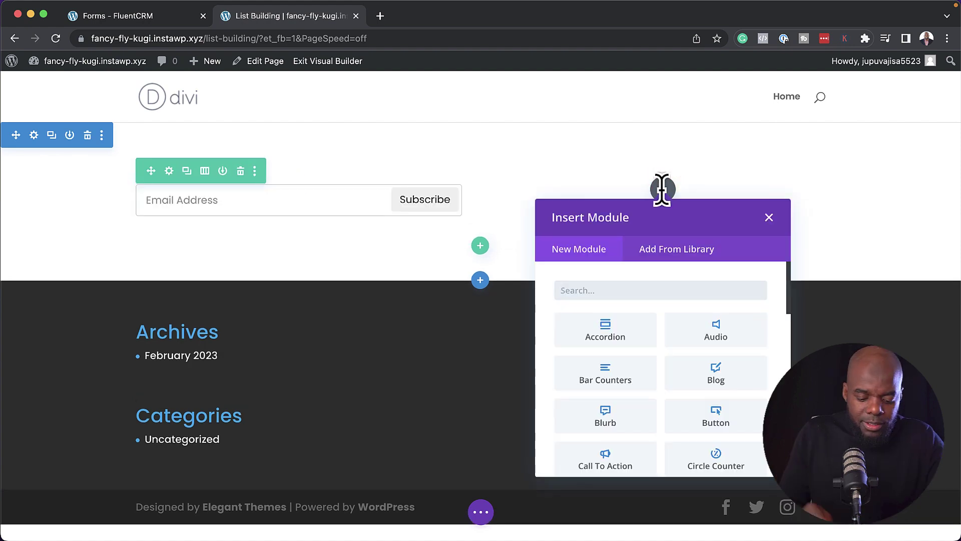
text(ima)
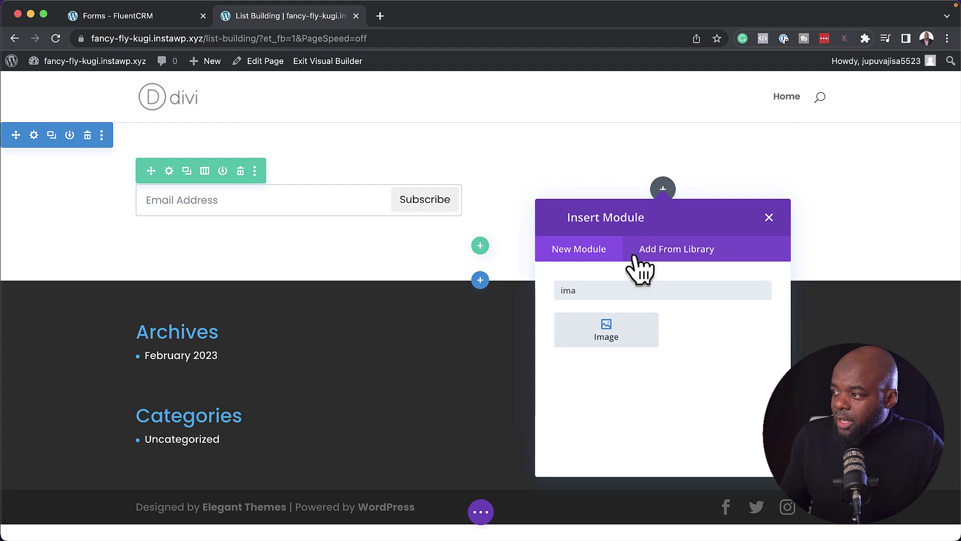
click(600, 329)
click(185, 306)
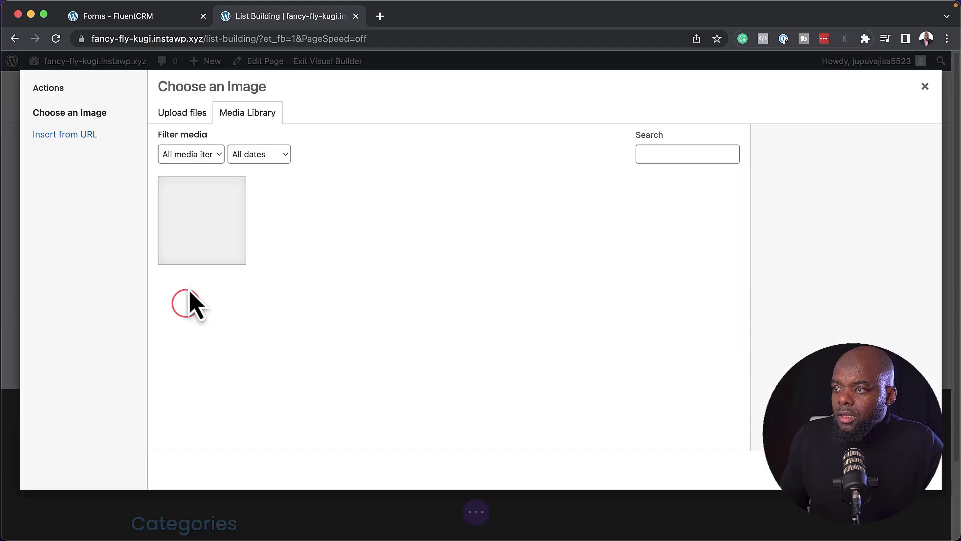
click(198, 223)
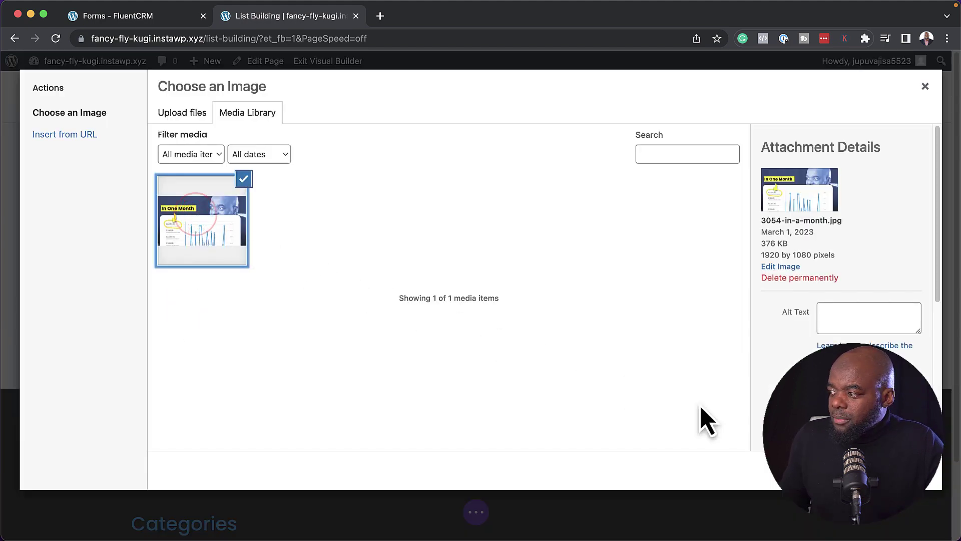
click(891, 471)
click(242, 397)
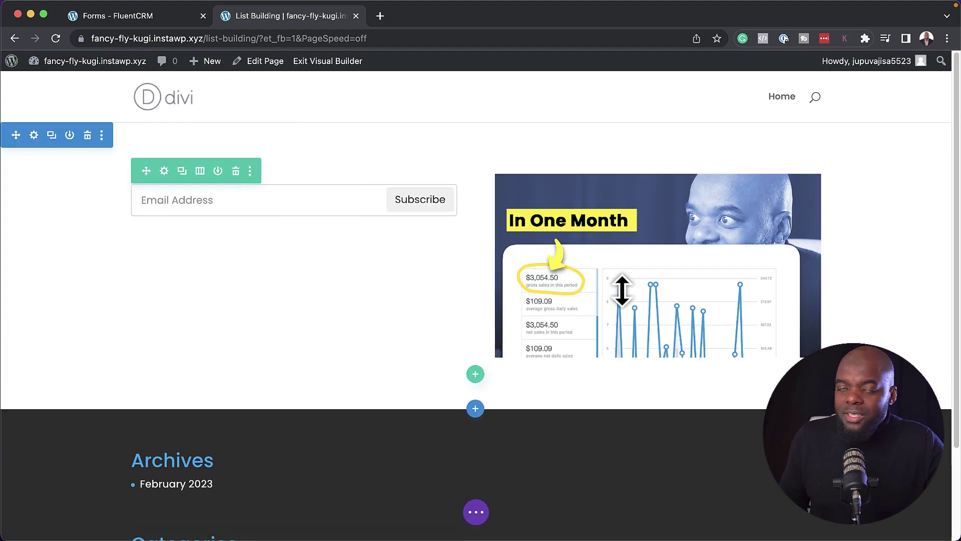
click(321, 82)
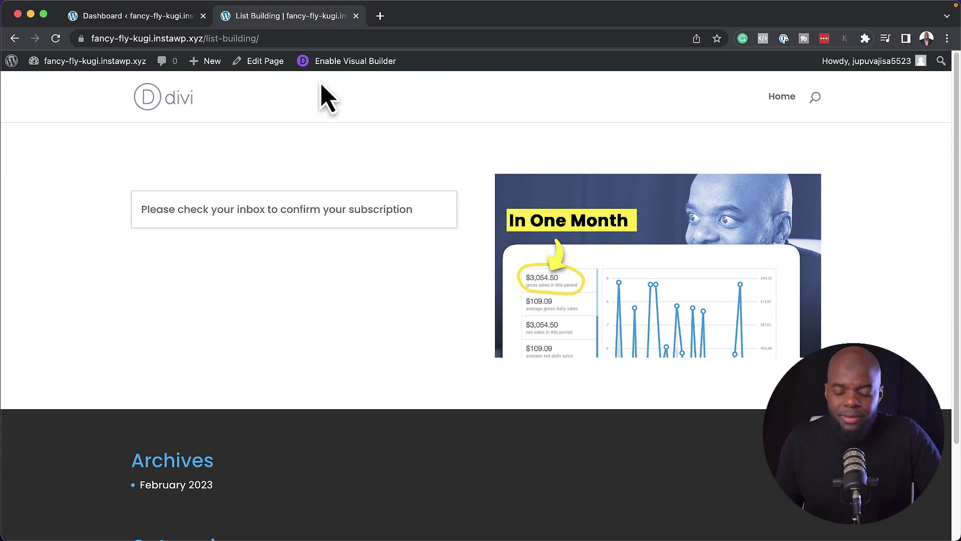
Load sendgrid.com in a new browser tab
click(380, 15)
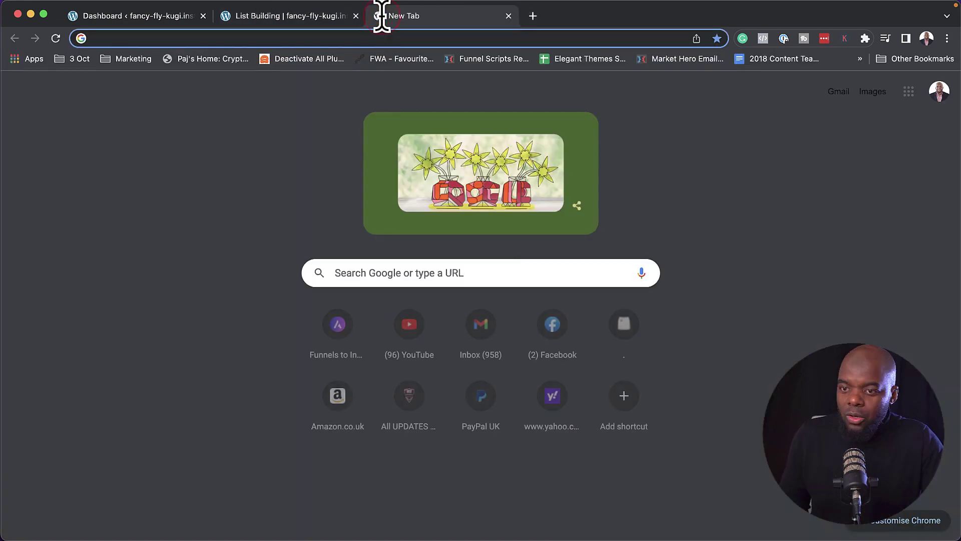
text(sendgrid.com)
key(Return)
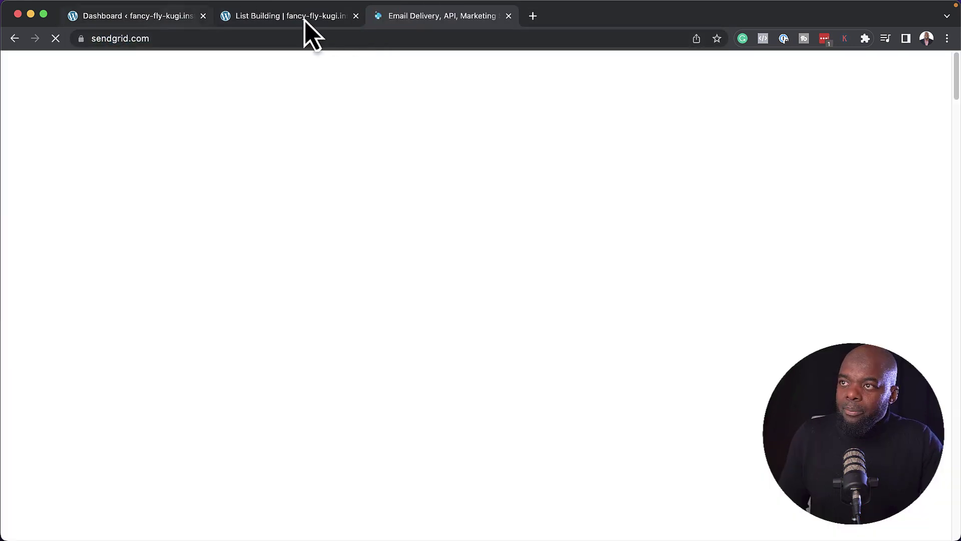
Install and activate the FluentSMTP plugin from Plugins > Add New
click(170, 16)
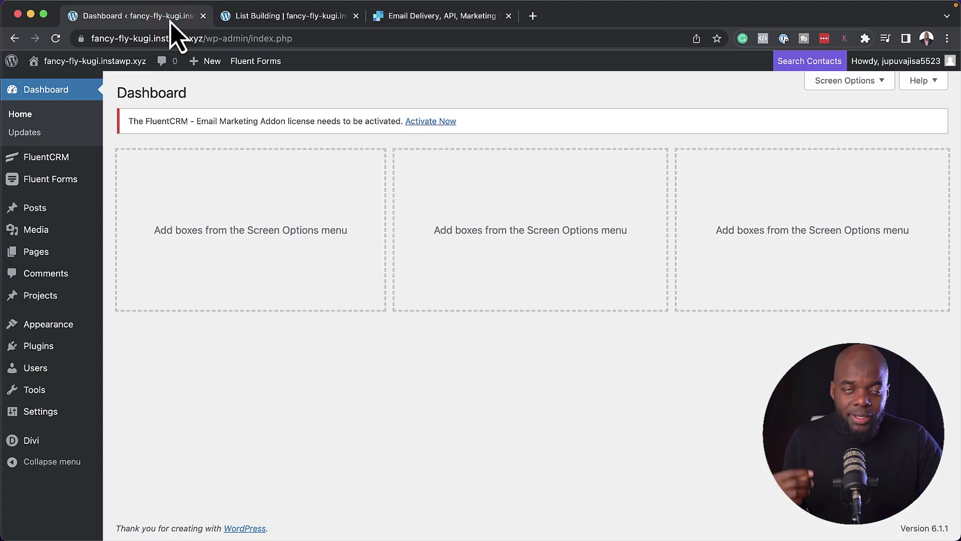
mouse_move(80, 350)
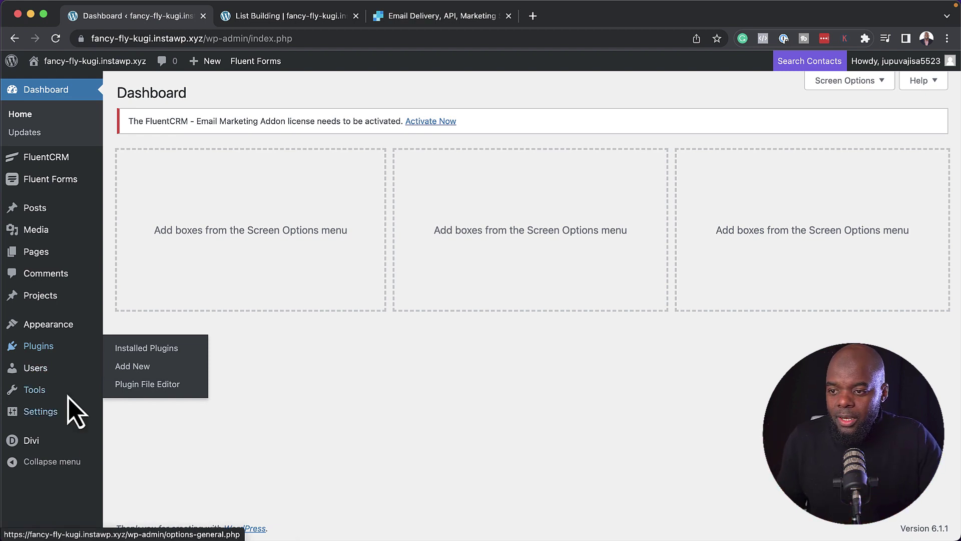
mouse_move(63, 440)
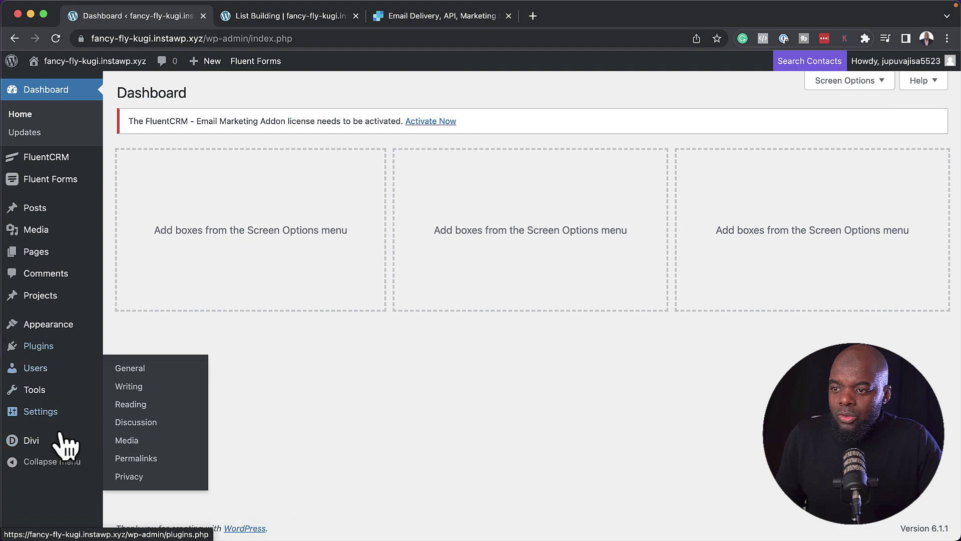
mouse_move(50, 346)
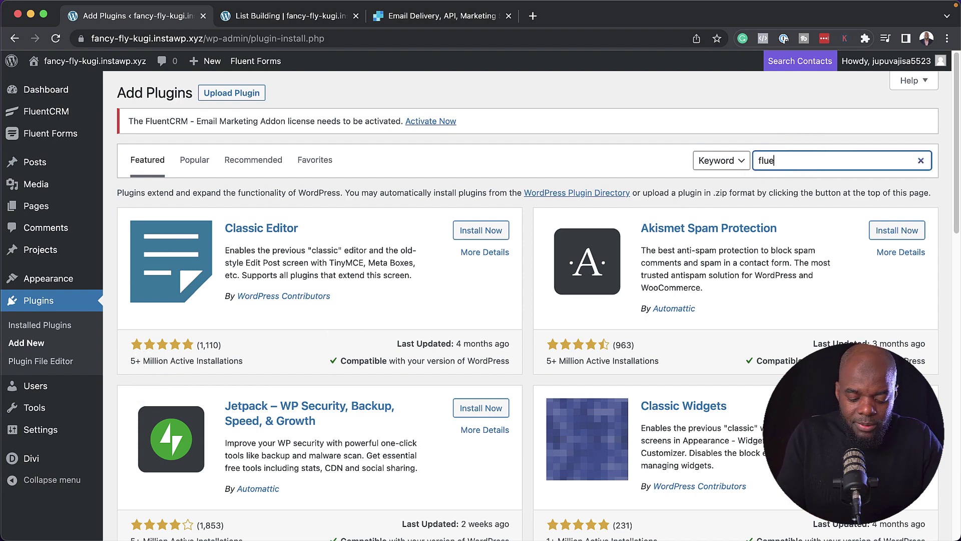
text(ts)
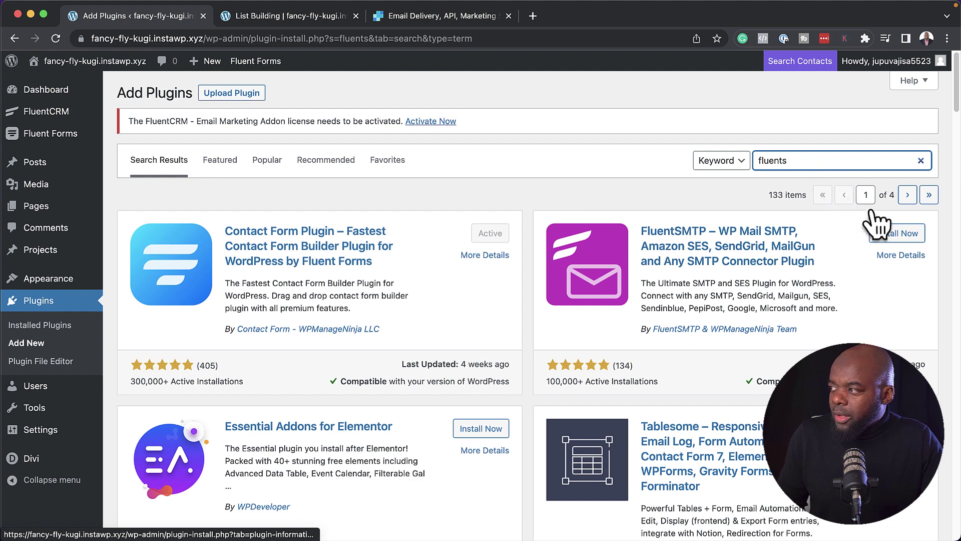
click(904, 234)
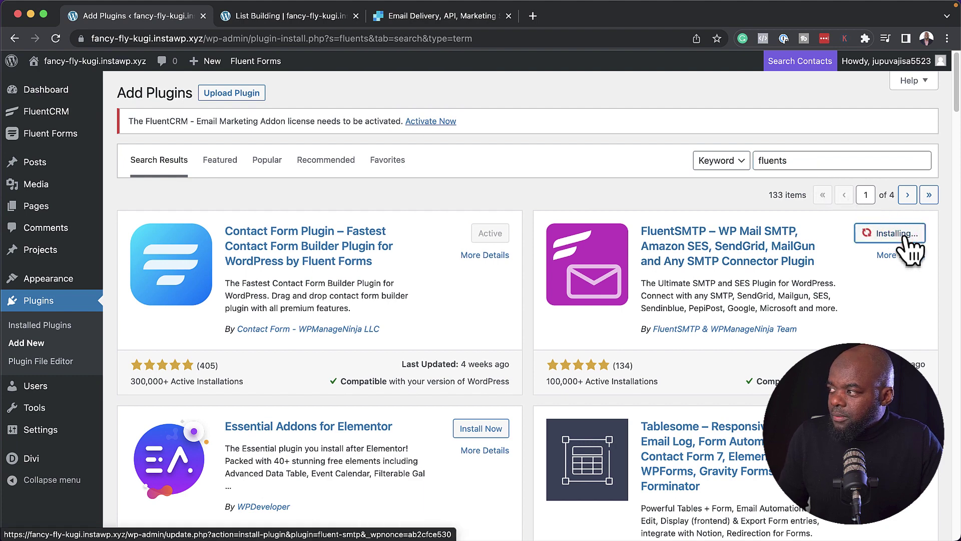
click(903, 234)
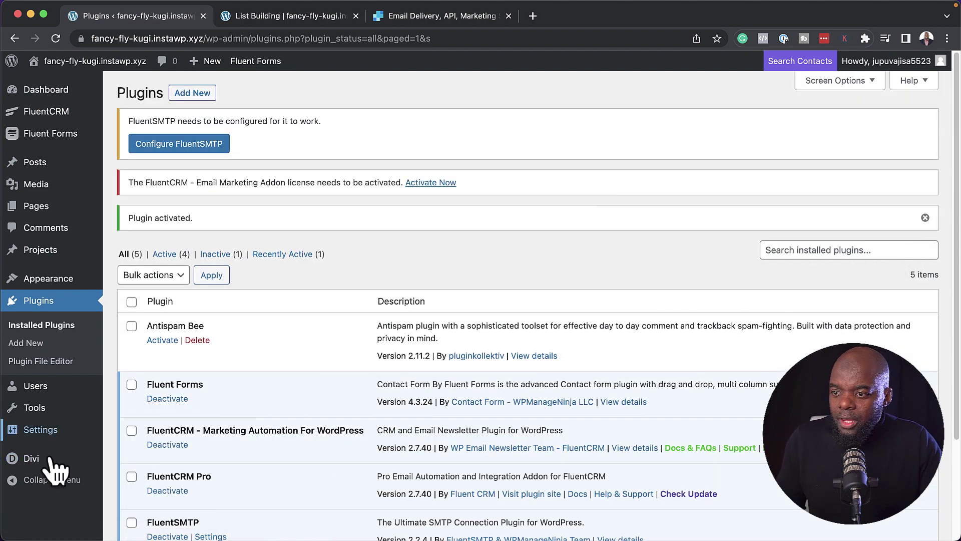
mouse_move(53, 464)
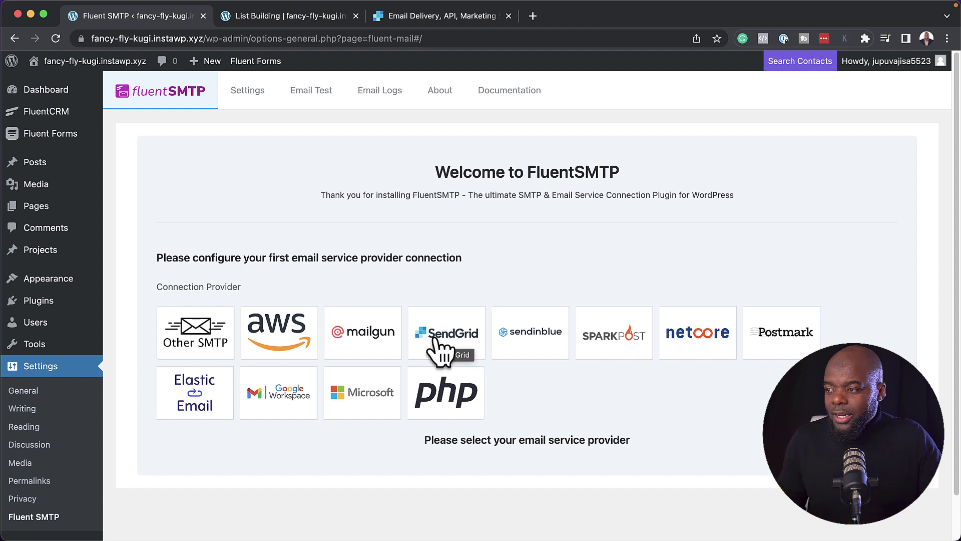
Pick SendGrid as FluentSMTP's connection provider, then bring up the SendGrid website
click(441, 345)
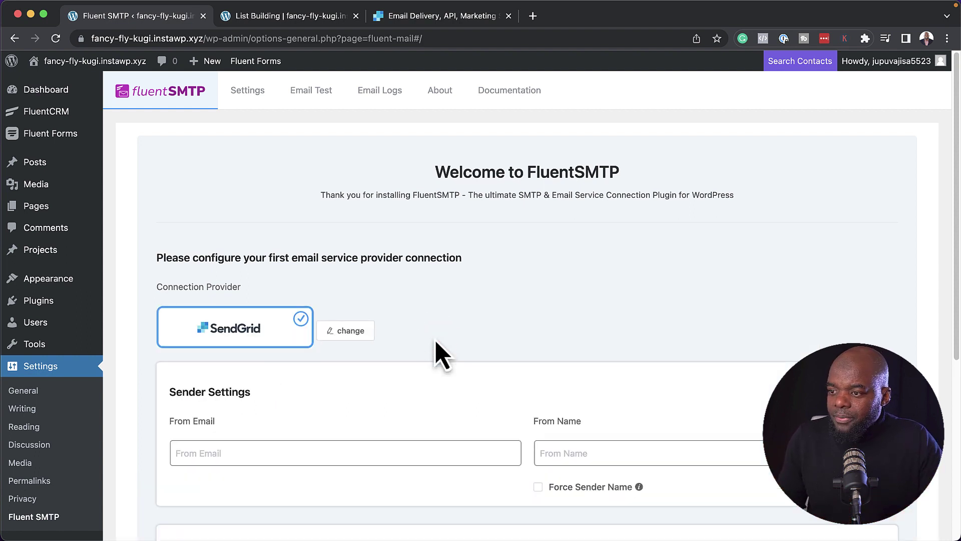
click(456, 20)
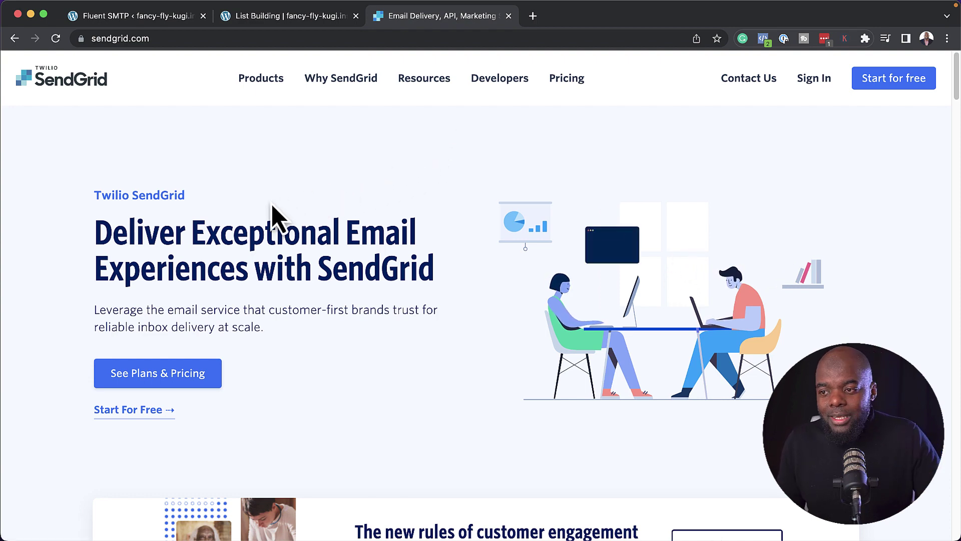
Review SendGrid's Plans & Pricing page
scroll(273, 216, down, 3)
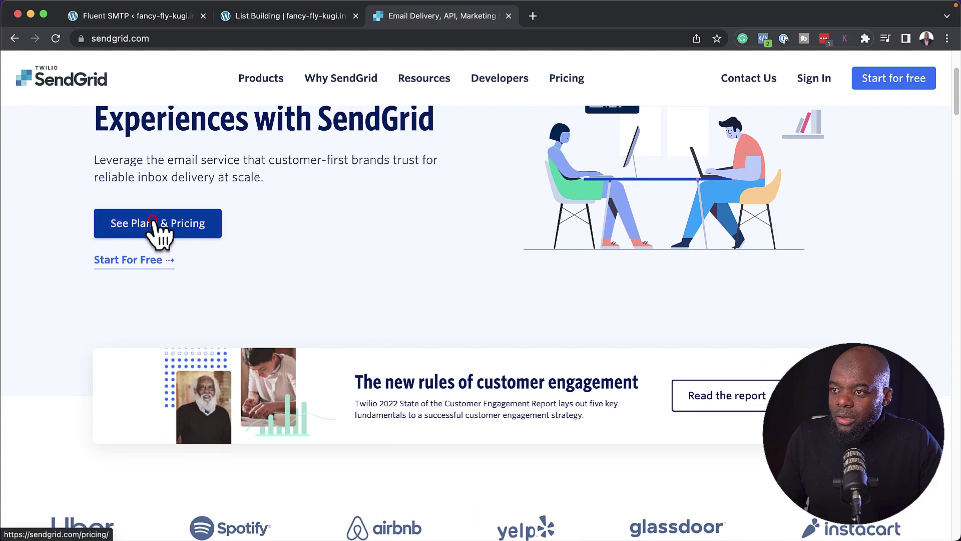
click(156, 223)
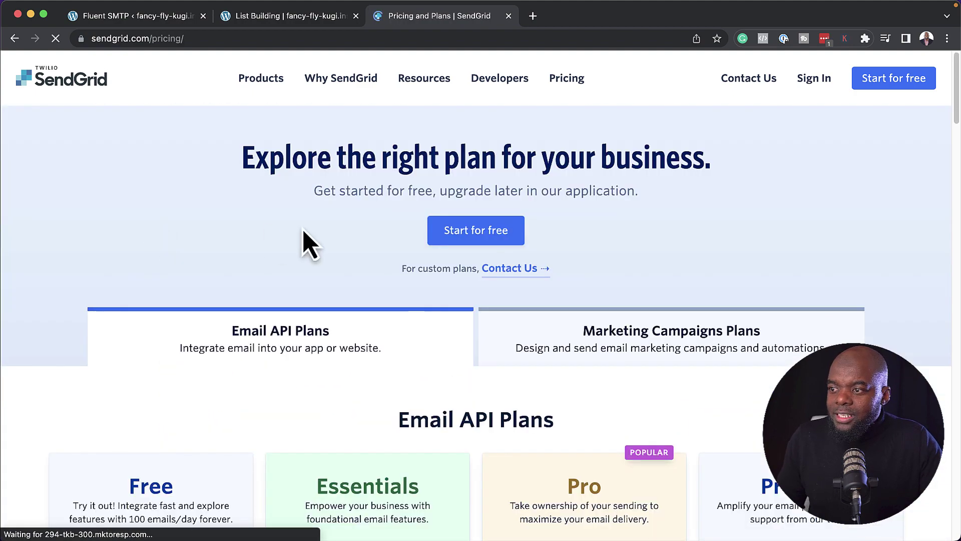
scroll(305, 241, down, 5)
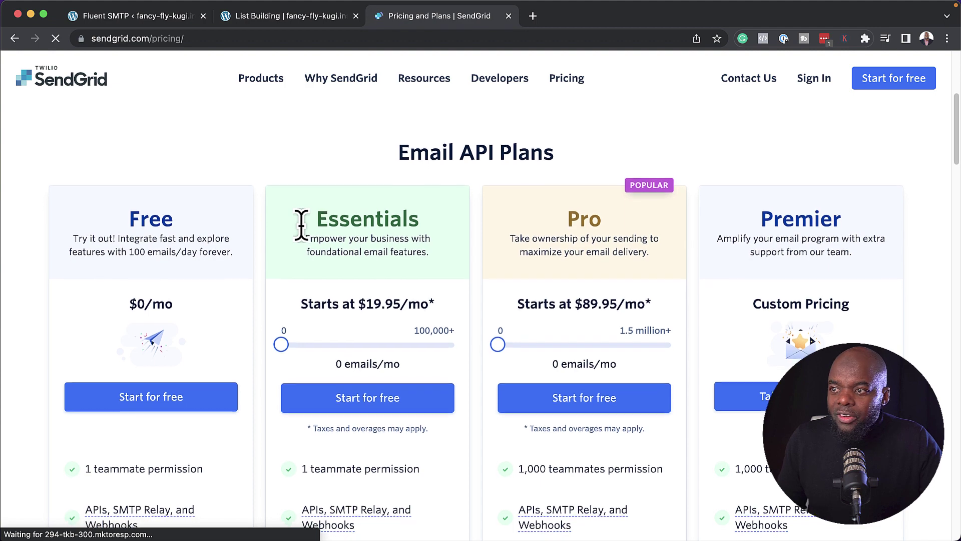
scroll(301, 221, down, 1)
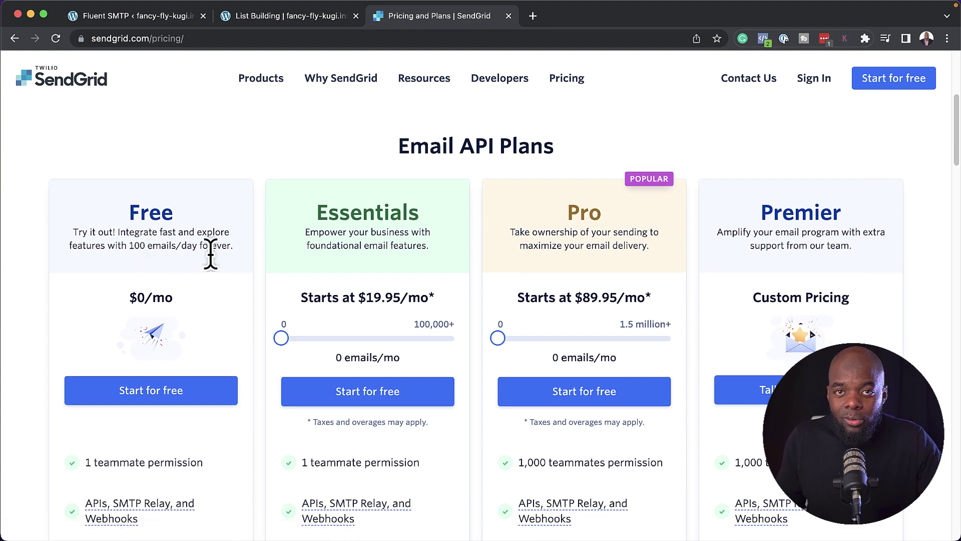
scroll(211, 260, down, 3)
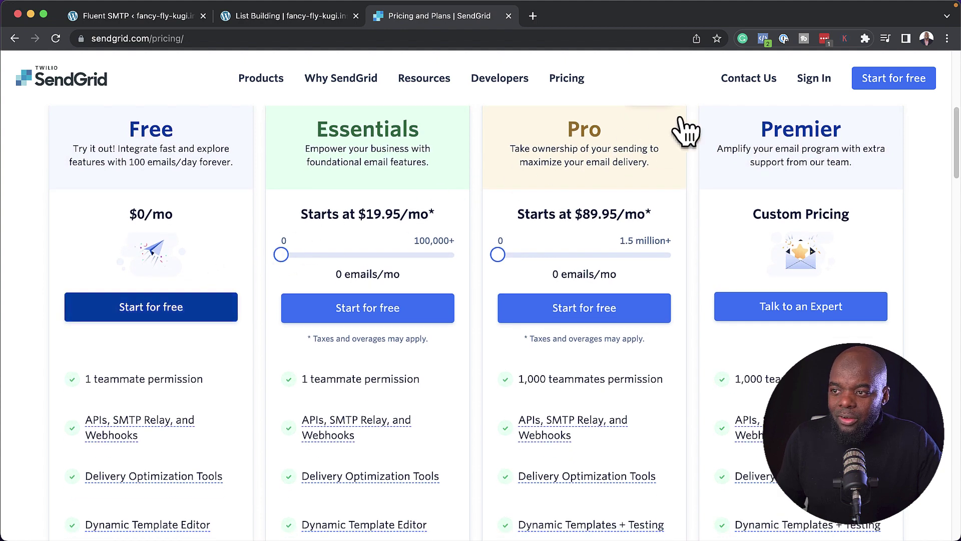
scroll(814, 92, up, 10)
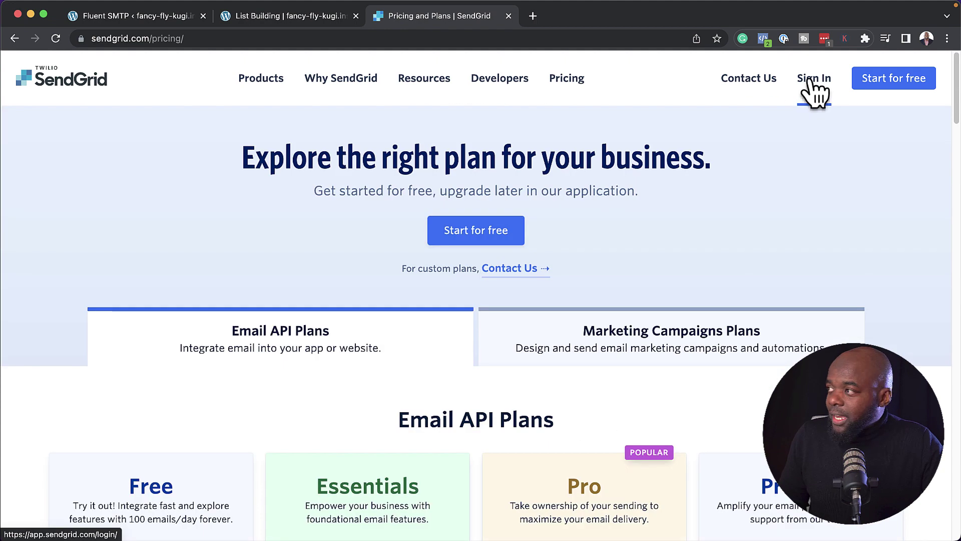
Sign in to SendGrid, reach Settings > API Keys, then return to FluentSMTP
click(815, 92)
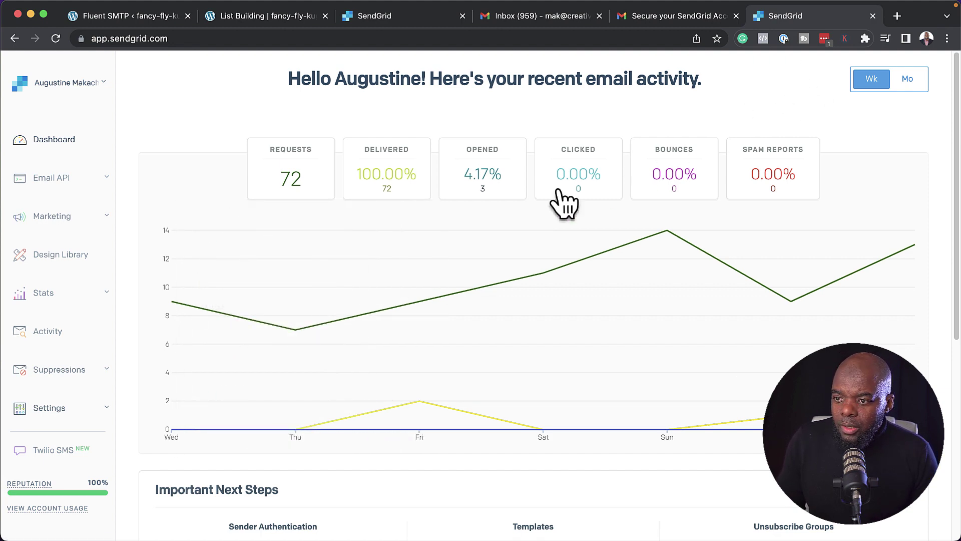
click(55, 408)
scroll(76, 441, down, 2)
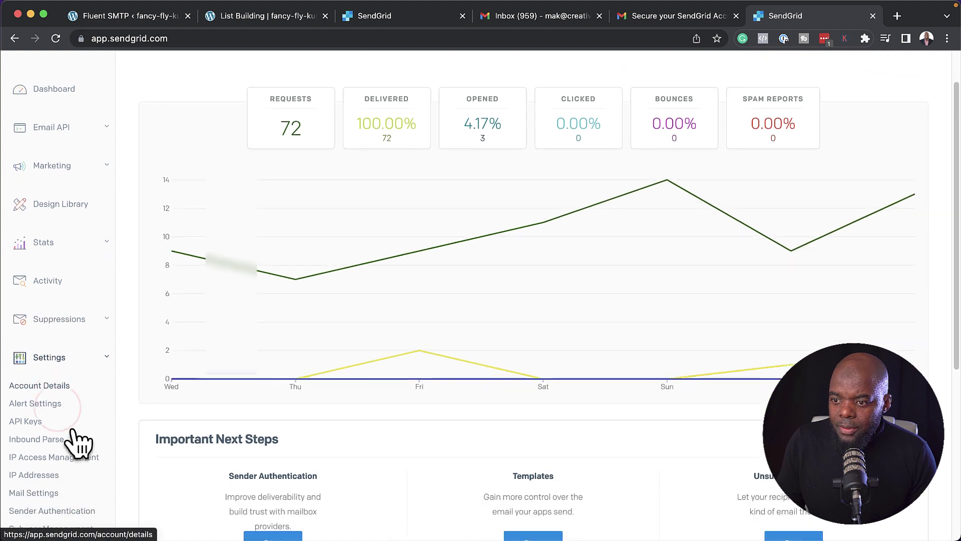
scroll(75, 441, down, 4)
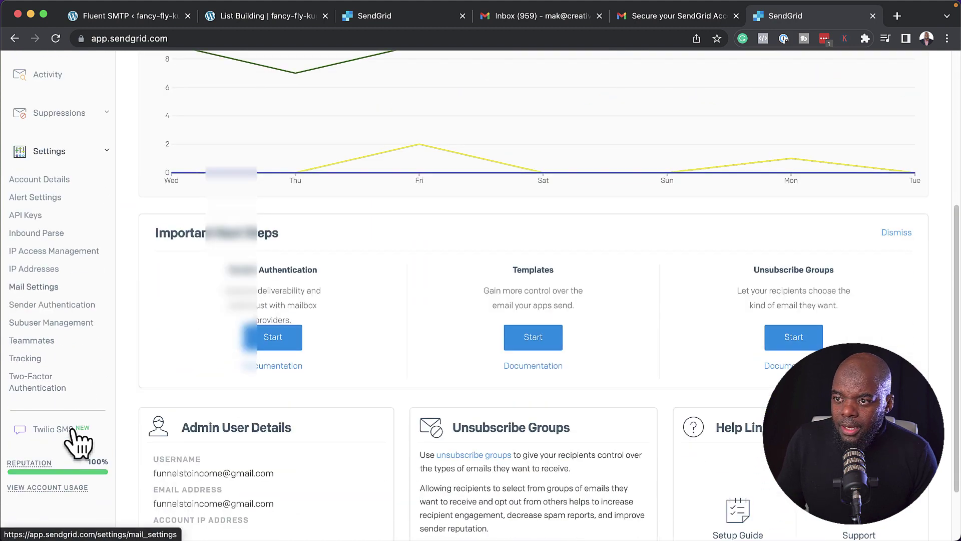
click(27, 215)
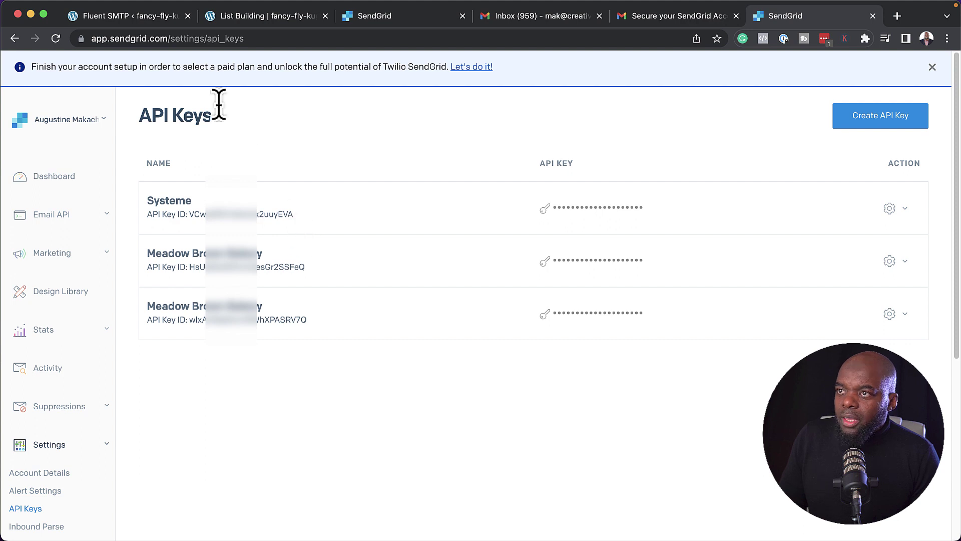
click(159, 18)
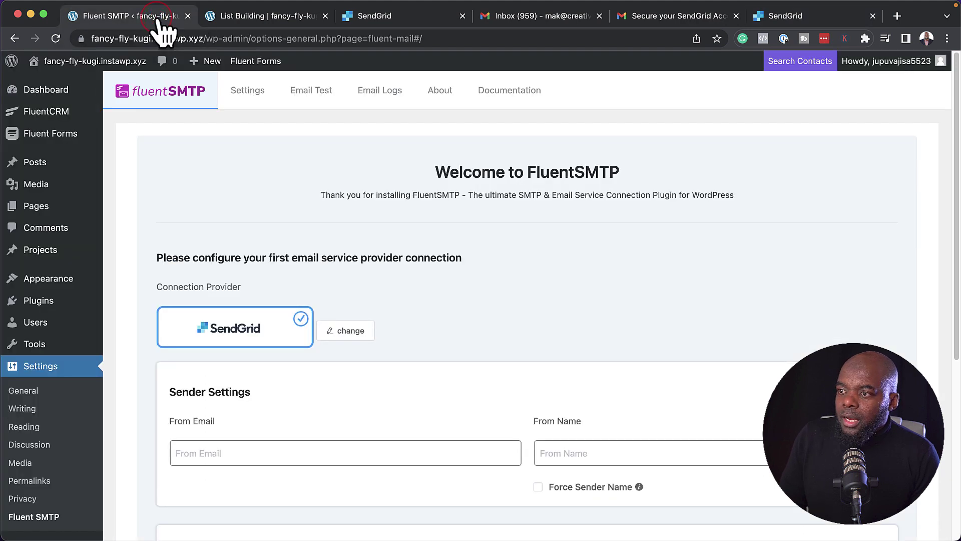
click(230, 453)
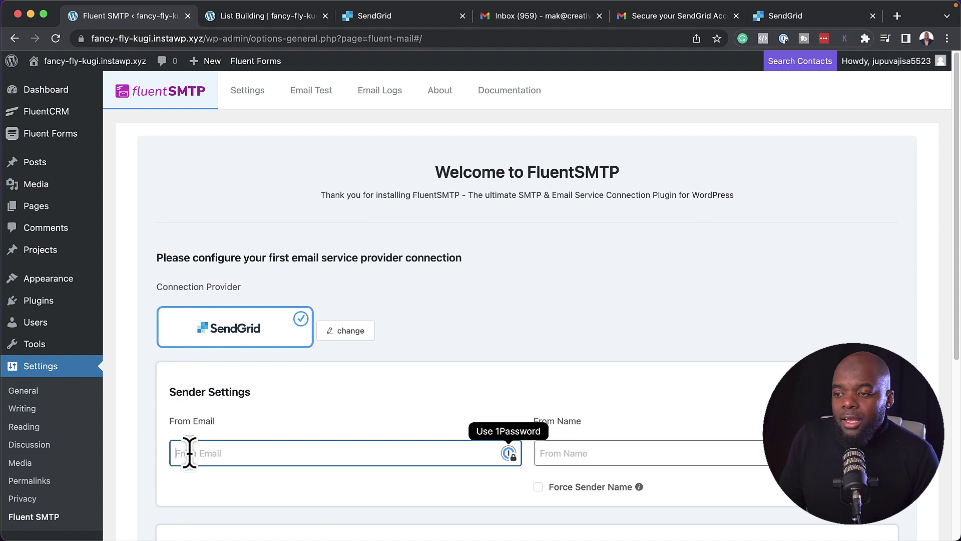
click(597, 452)
scroll(616, 444, down, 5)
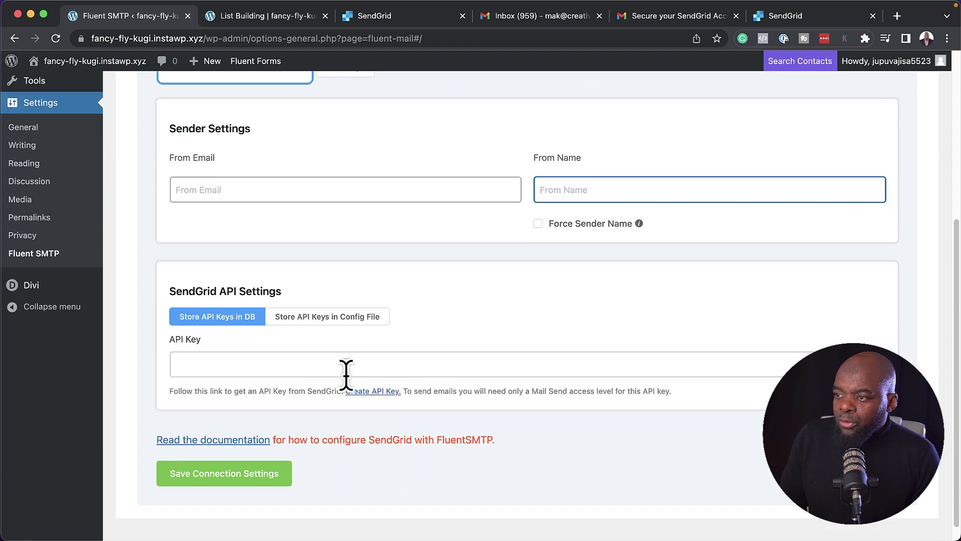
click(307, 365)
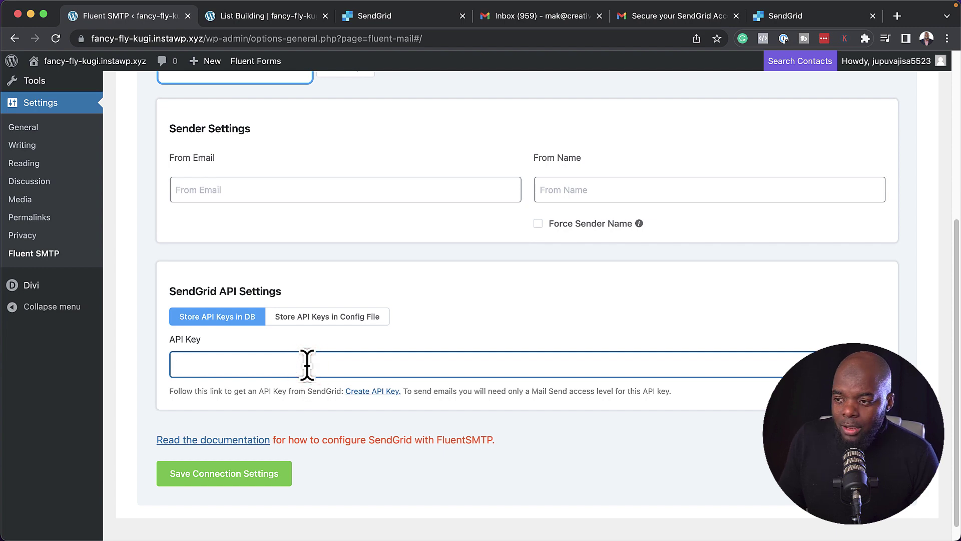